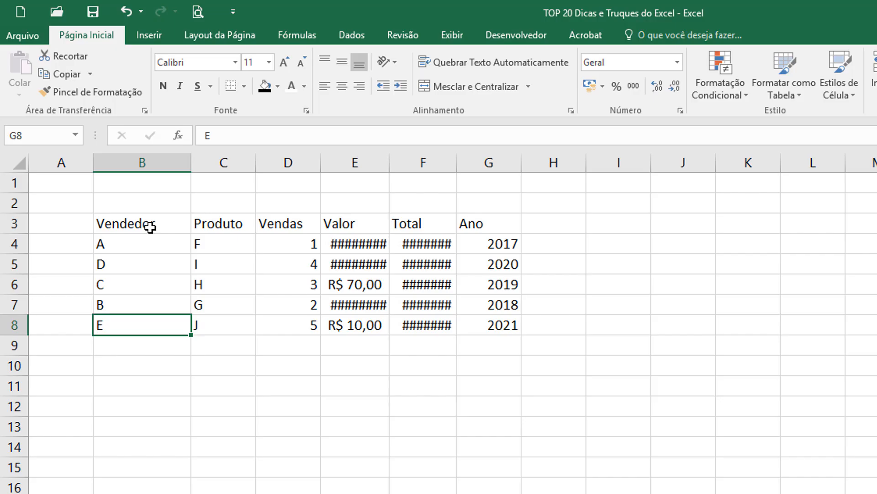
Jump the active cell between the corners of the sales table in B3:G8, ending at its lower-right cell G8.
key(ctrl+Up)
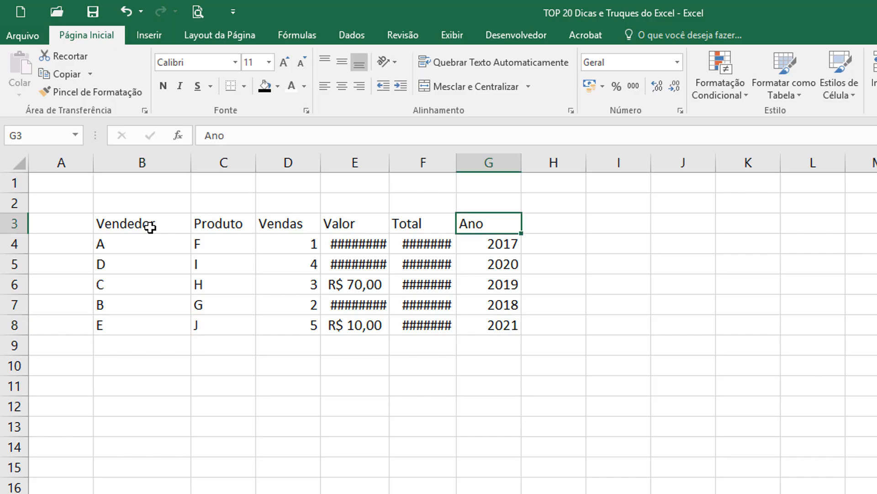
key(ctrl+Left)
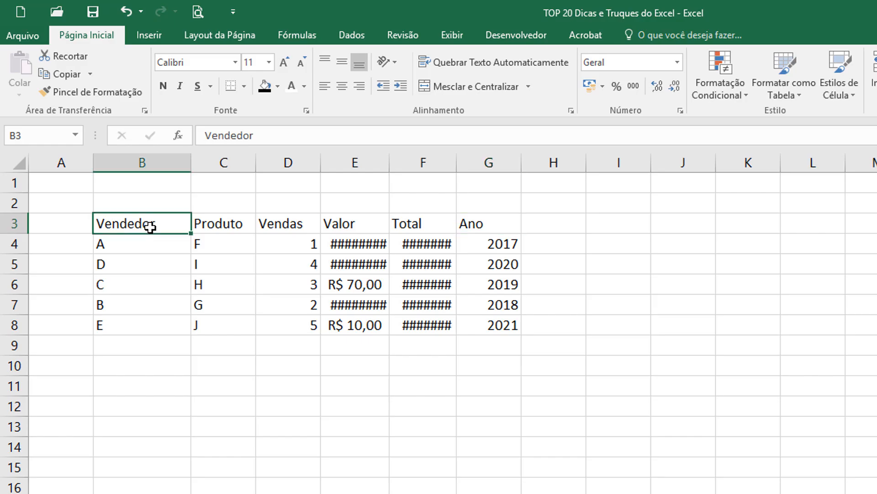
key(ctrl+Down)
key(ctrl+Right)
key(ctrl+Up)
key(ctrl+Left)
key(ctrl+Down)
key(ctrl+Right)
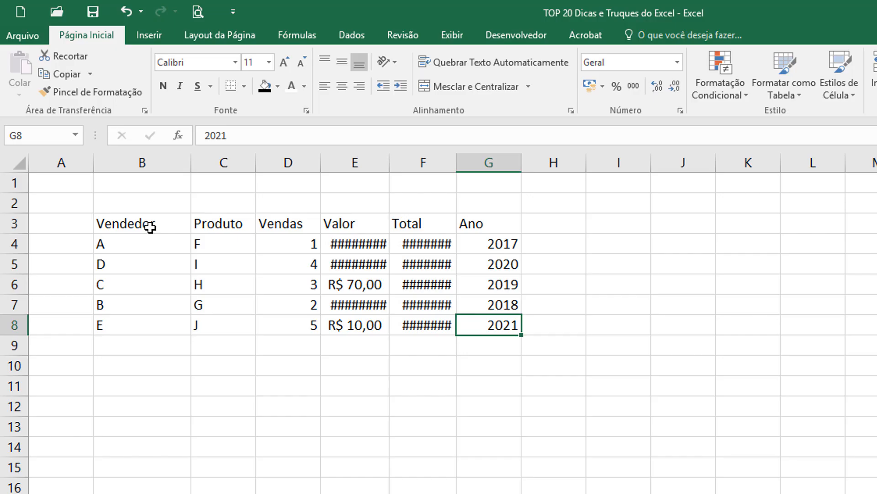
Move the active cell one cell at a time through the sales table, ending at E8.
key(Left)
key(Left)
key(Left)
key(Left)
key(Left)
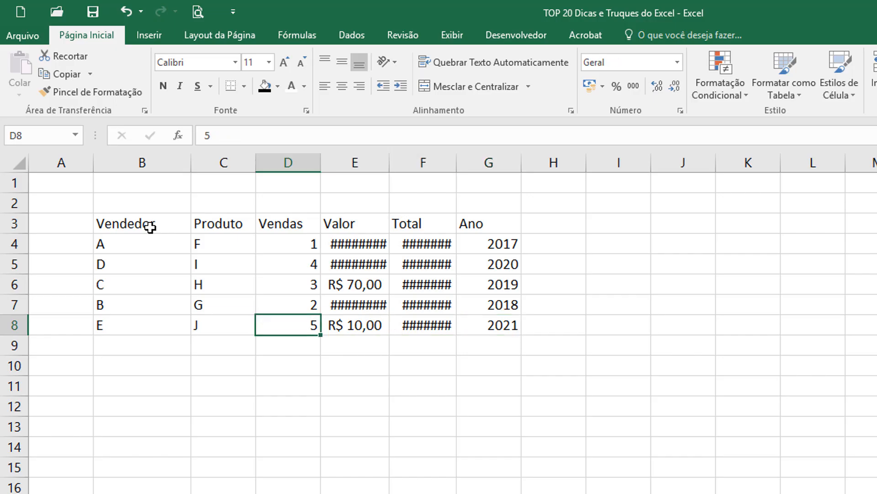
key(Up)
key(Up)
key(Right)
key(Right)
key(Right)
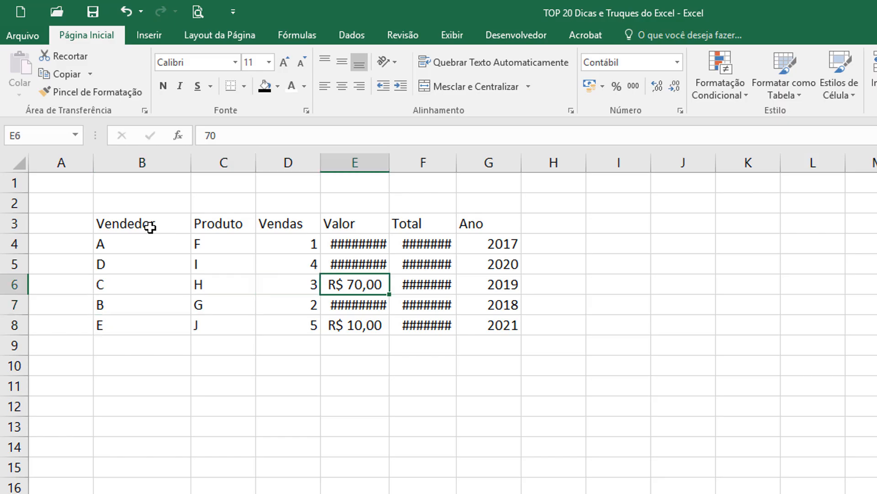
key(Down)
key(Down)
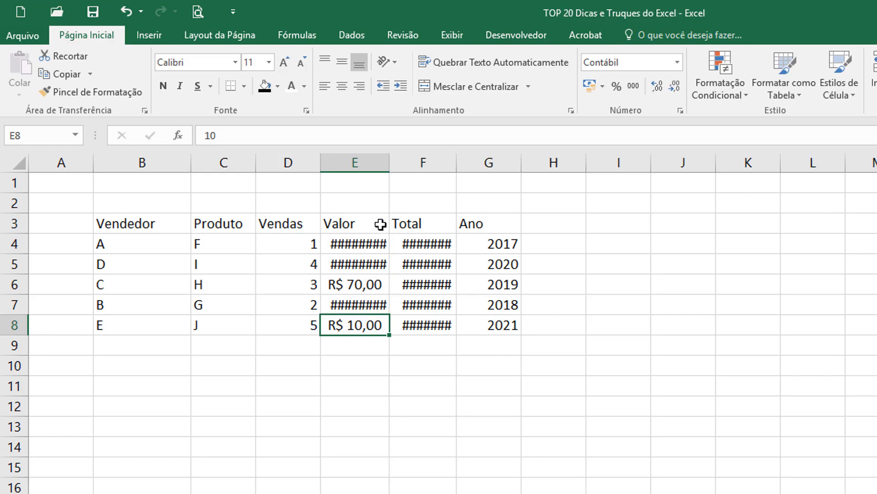
Widen the Valor and Total columns to fit their amounts, and undo the width changes.
double_click(389, 161)
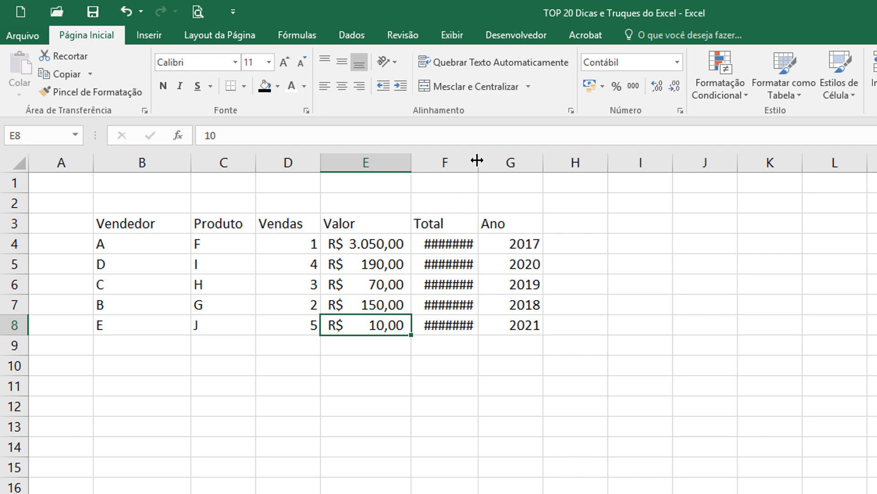
drag(477, 160, 488, 160)
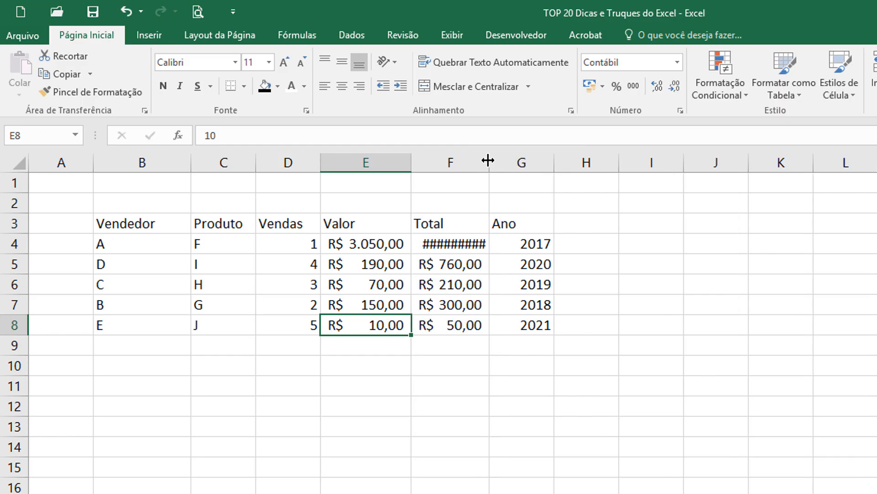
drag(488, 160, 498, 161)
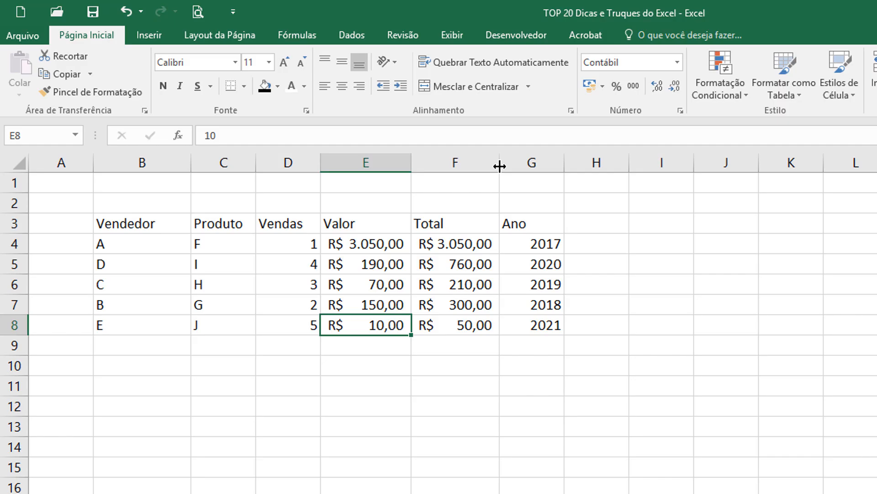
key(ctrl+z)
key(ctrl+z)
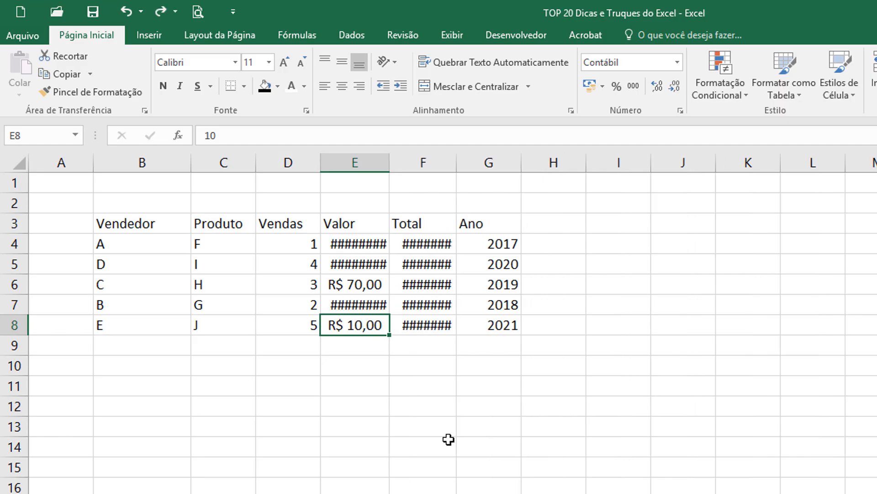
Auto-fit the width of every column in the sheet to its contents.
click(18, 165)
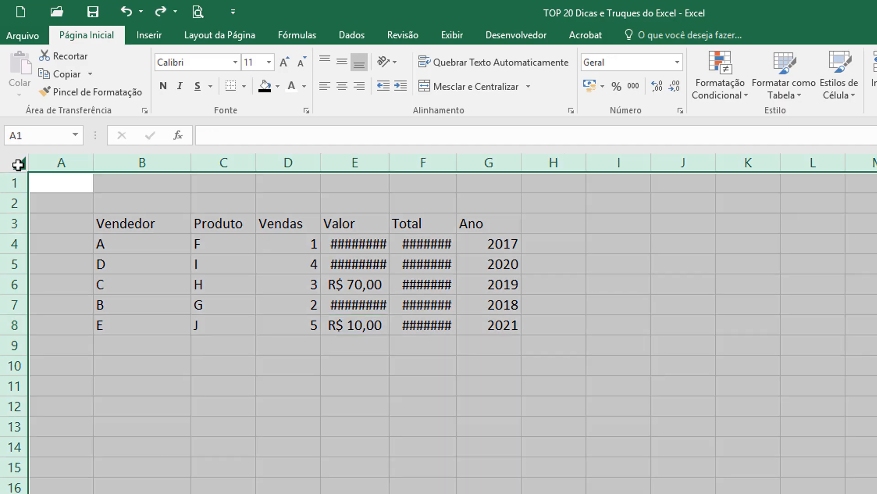
double_click(190, 164)
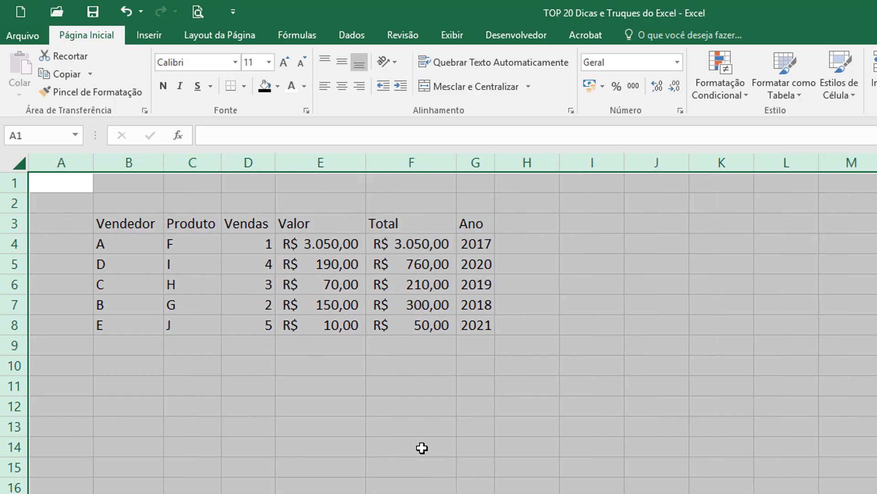
click(382, 422)
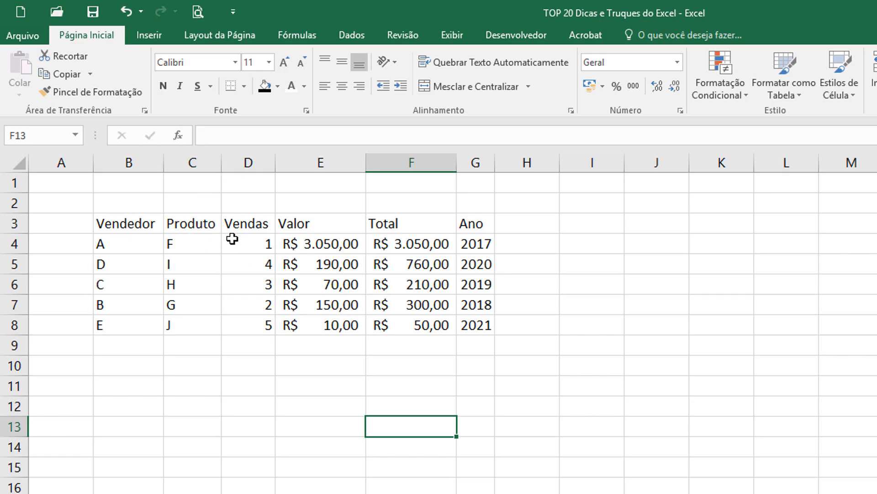
Widen the Ano column slightly beyond its fitted width.
drag(330, 232, 389, 323)
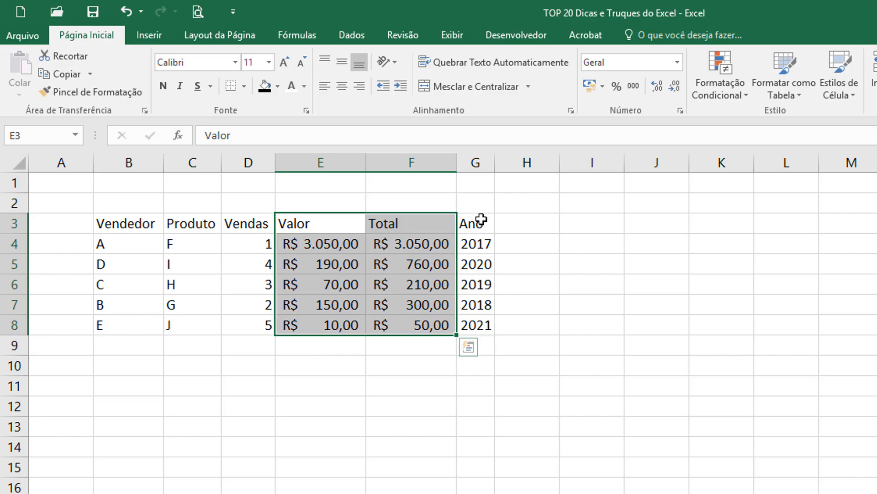
click(480, 215)
drag(497, 160, 514, 158)
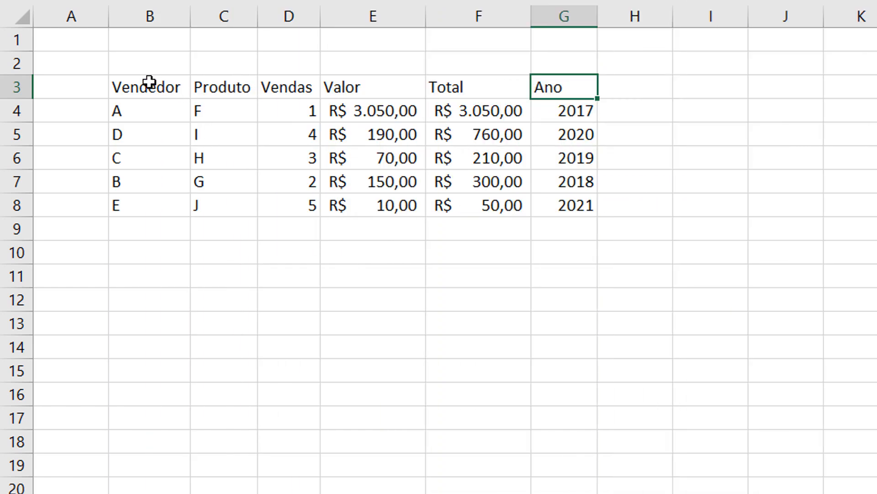
Use Quick Analysis on the sales table B3:G8 to add line sparklines (Linha) beside its data rows in column H.
mouse_move(149, 86)
mouse_down()
mouse_move(386, 179)
mouse_move(526, 204)
mouse_move(574, 180)
mouse_move(581, 201)
mouse_up()
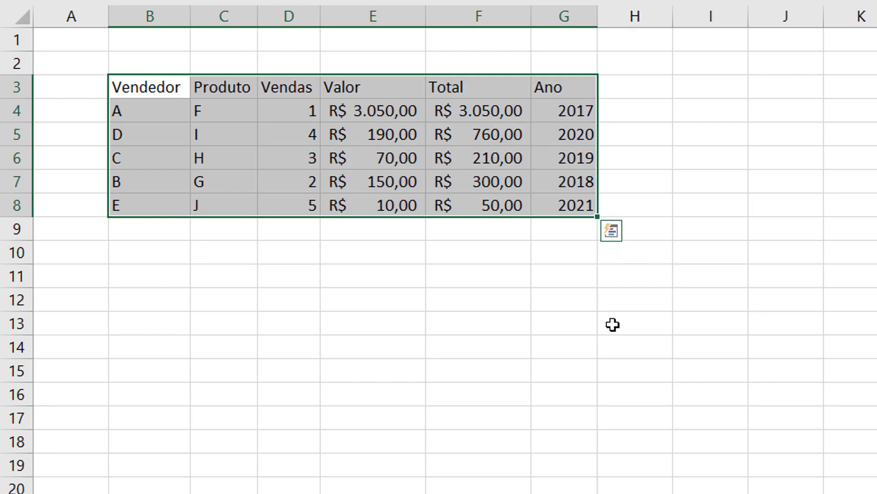
key(ctrl+q)
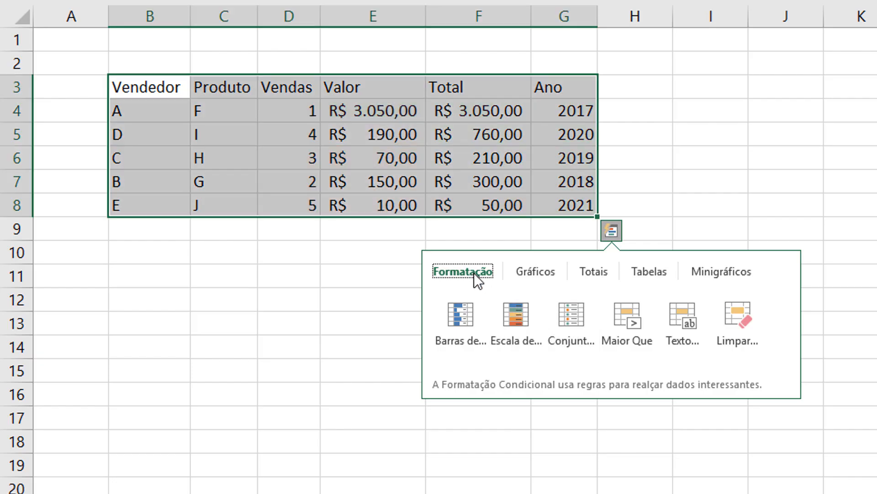
click(536, 271)
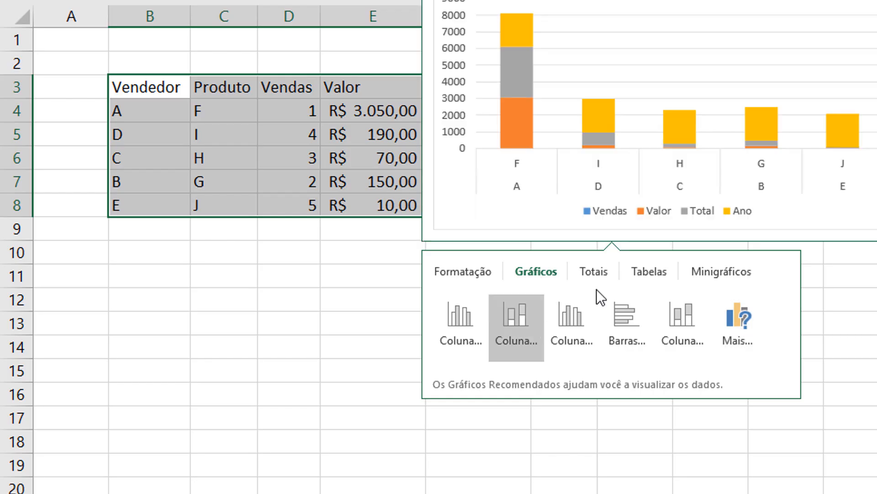
click(597, 272)
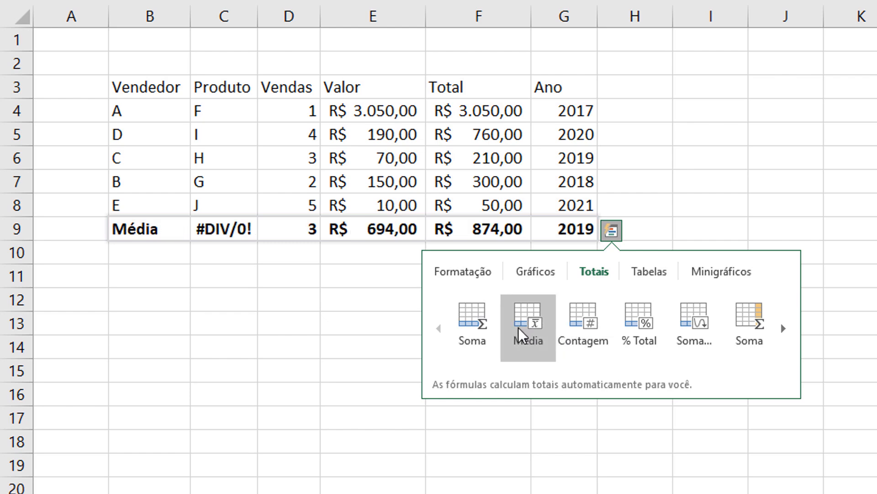
click(656, 265)
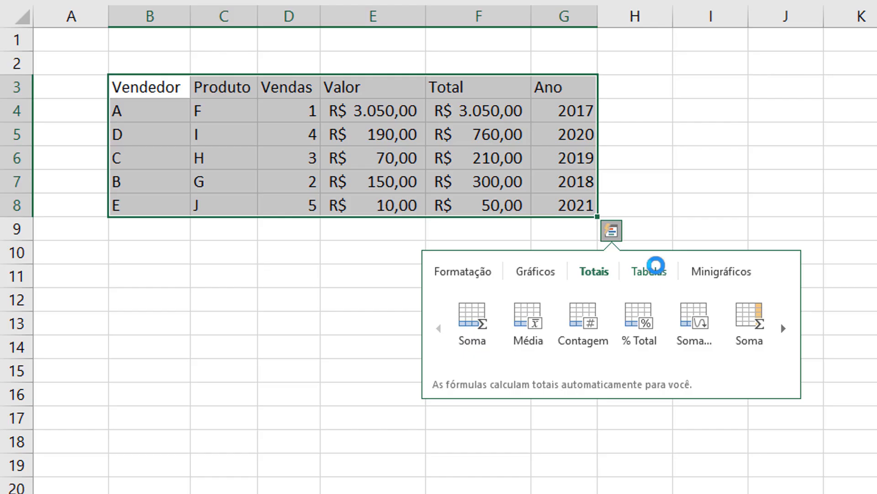
click(713, 270)
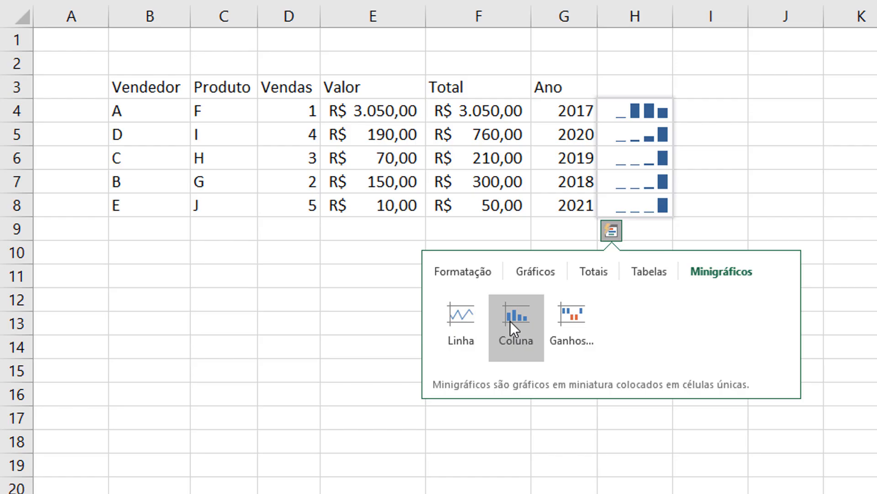
click(649, 310)
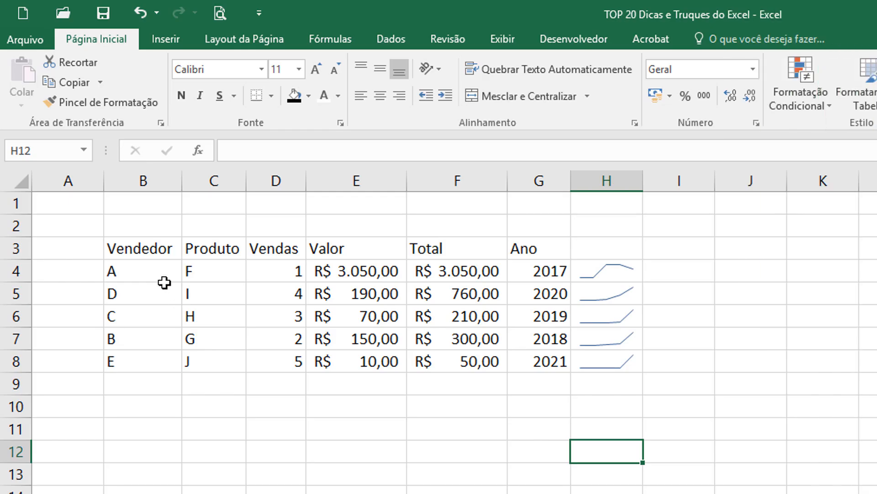
Turn on filtering for the sales table's header row.
click(151, 249)
click(215, 249)
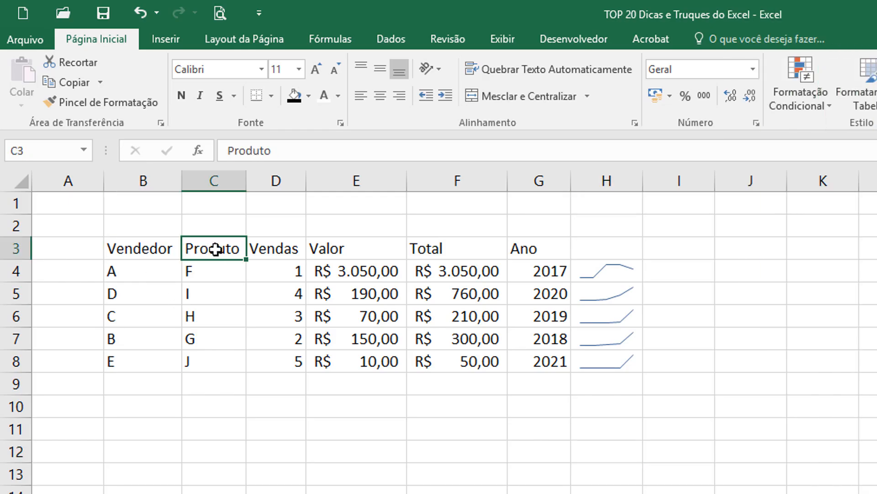
click(262, 249)
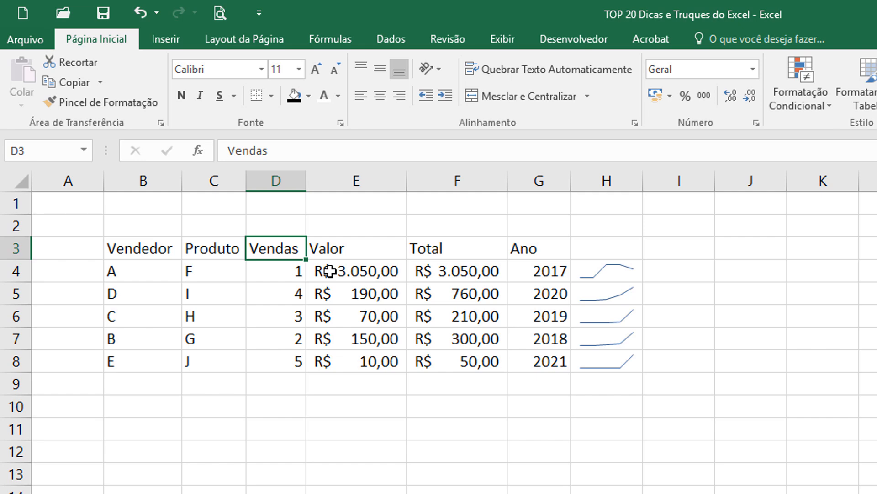
click(533, 251)
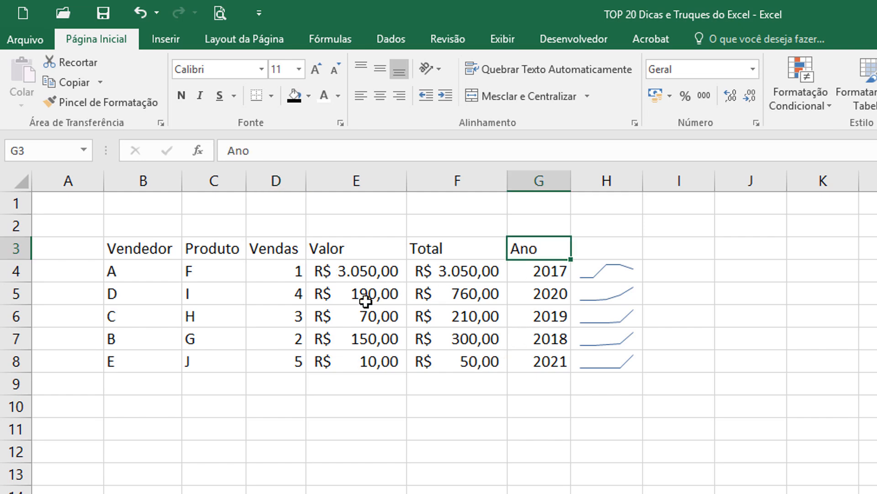
click(389, 39)
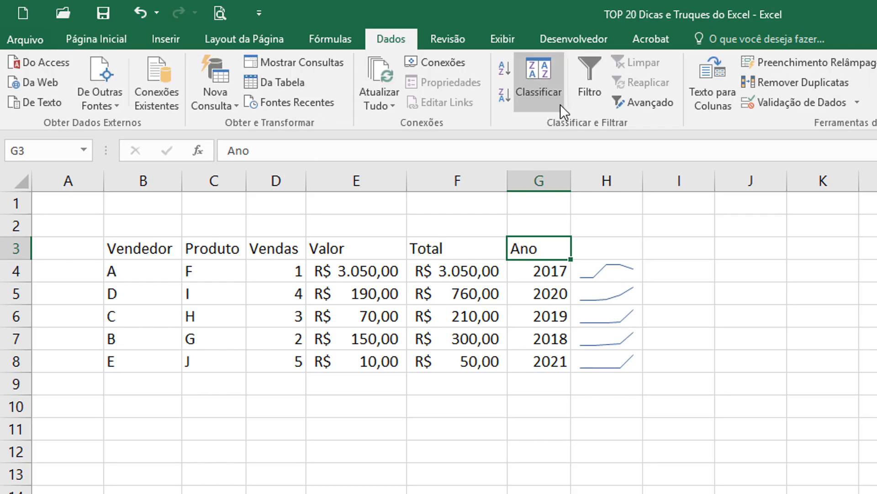
click(594, 92)
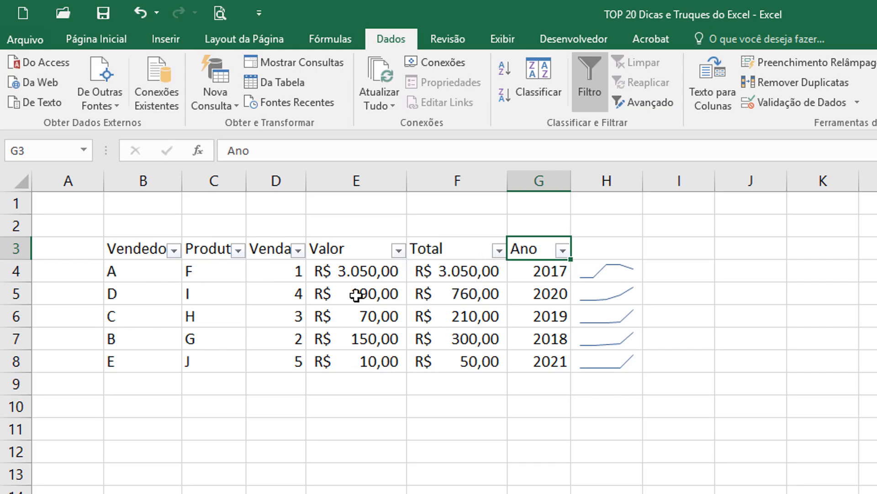
Filter the Ano column to show only the 2018 rows.
click(563, 250)
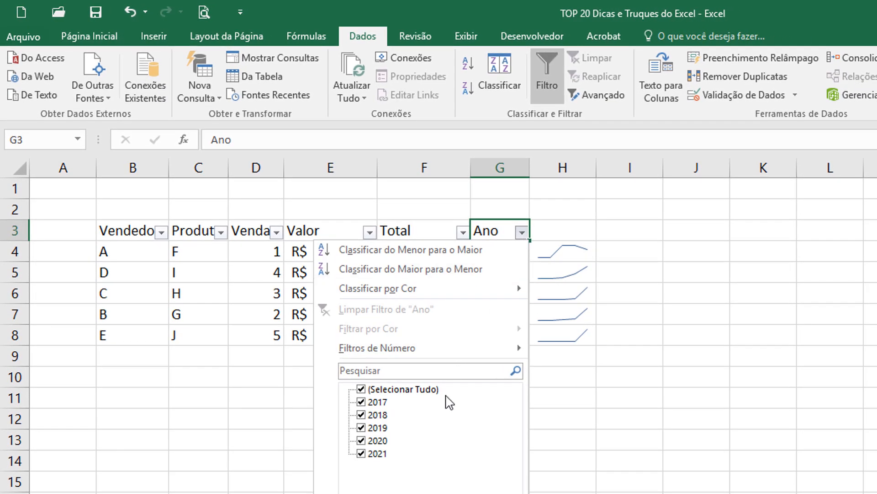
click(416, 390)
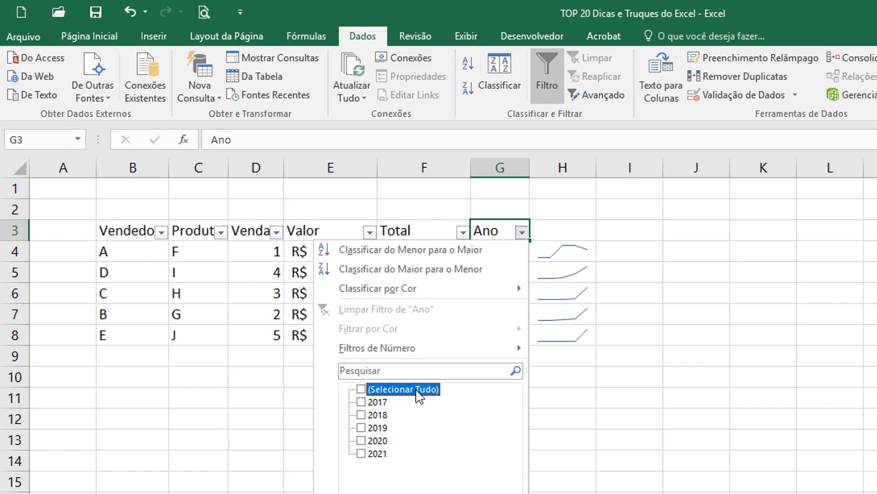
click(361, 415)
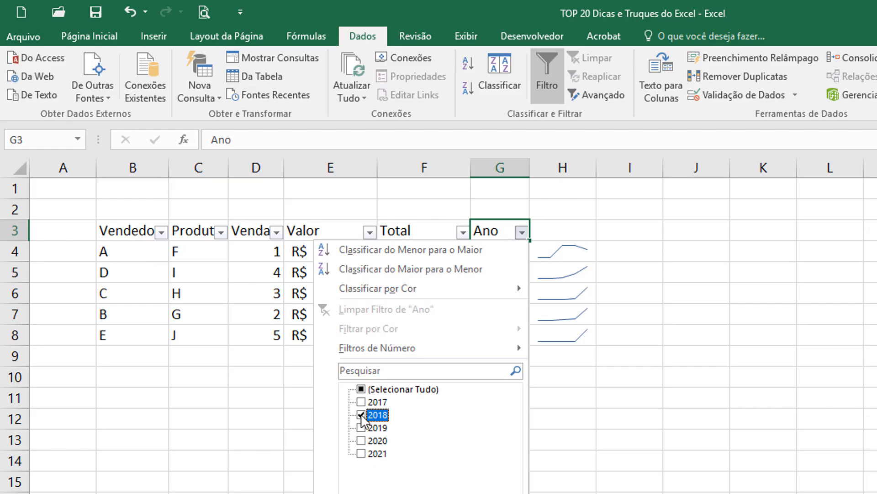
click(427, 488)
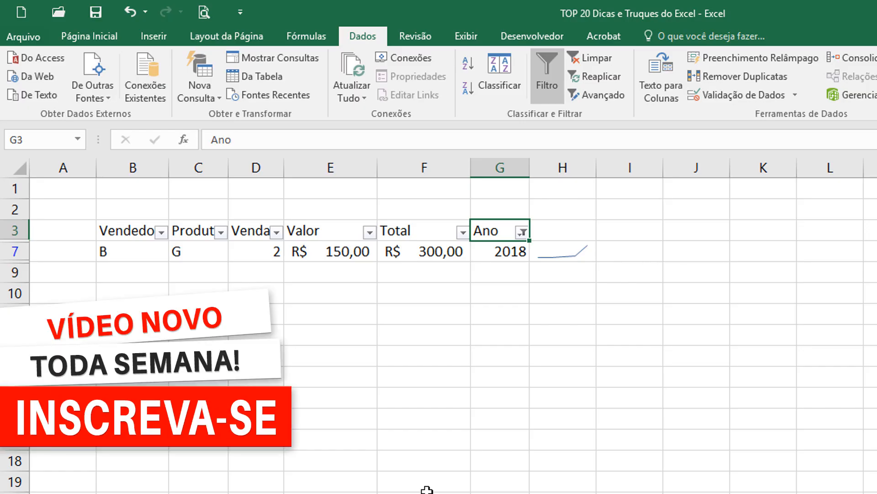
Clear the filter from the Ano column and open the filter options of the Produto column.
click(521, 232)
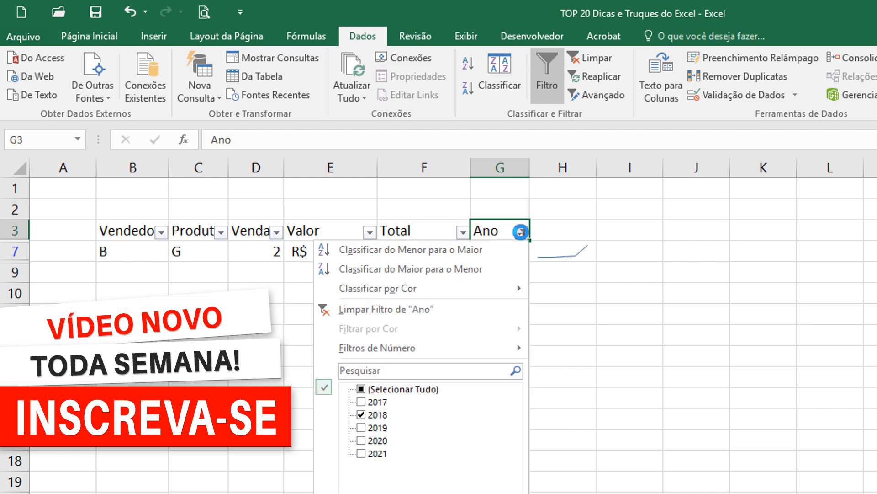
click(426, 310)
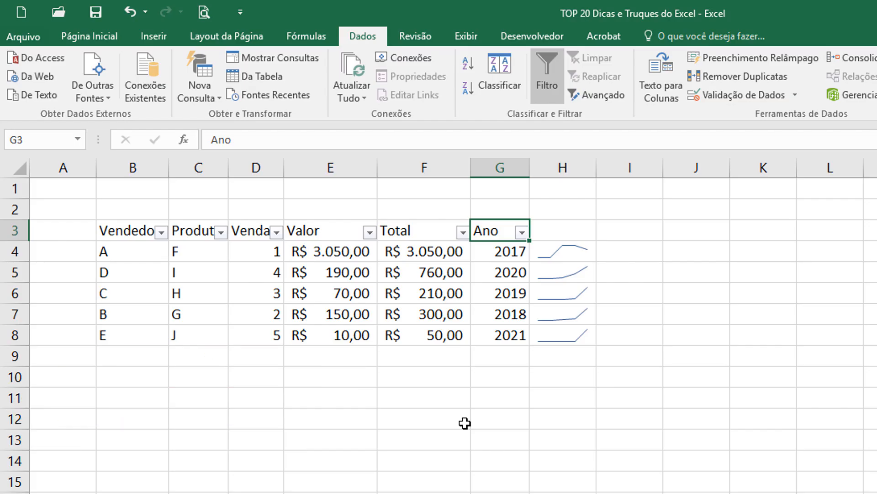
click(221, 233)
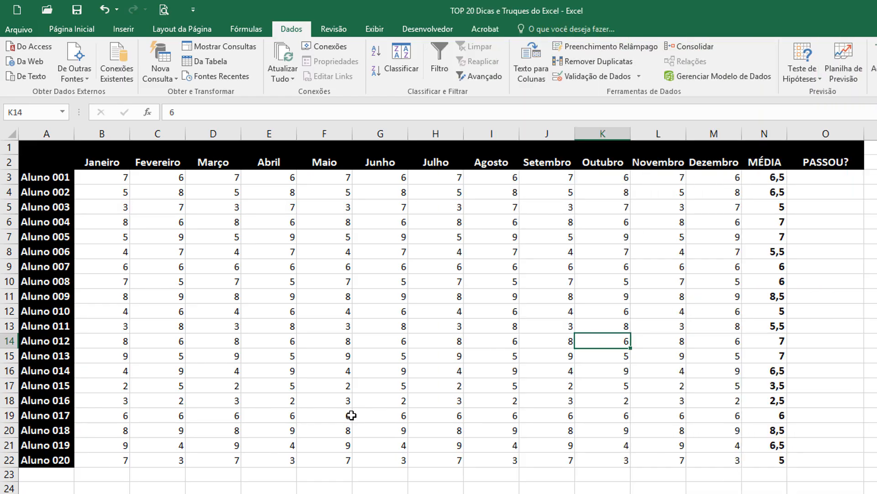
Freeze the grades sheet's panes at cell B3, keeping header rows 1 and 2 and the student column A fixed.
scroll(402, 344, down, 12)
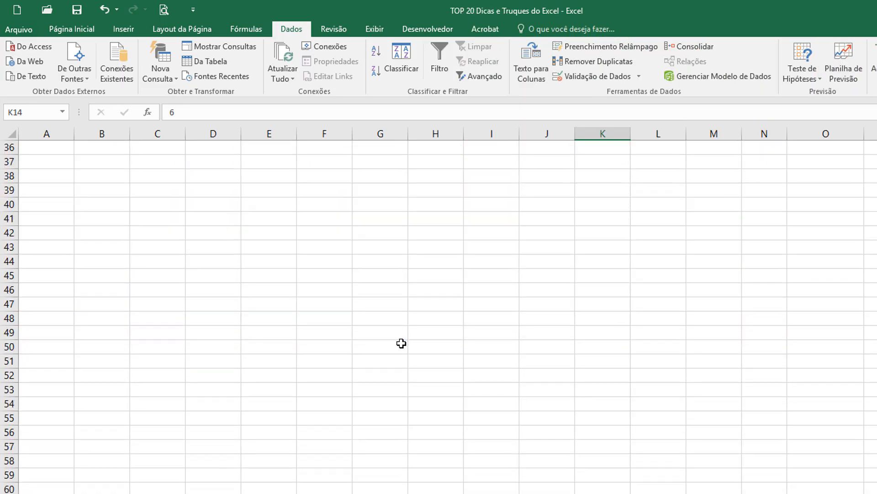
scroll(401, 343, up, 12)
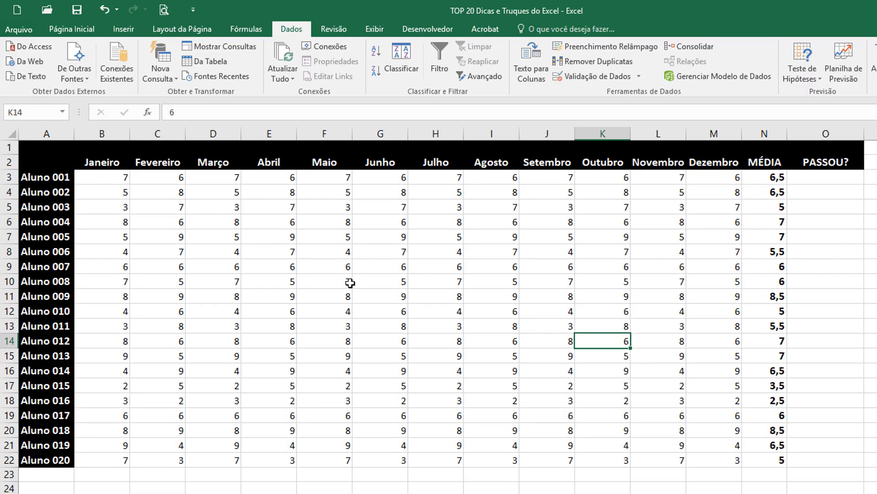
scroll(134, 156, right, 3)
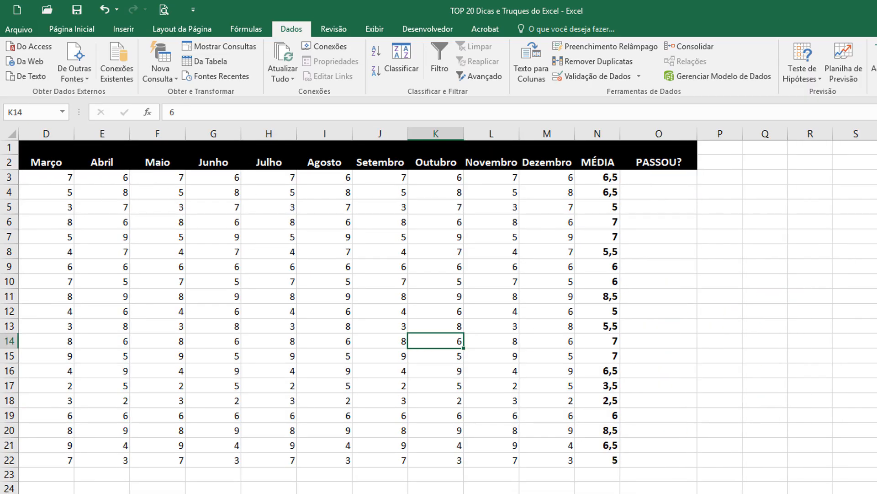
scroll(134, 156, left, 3)
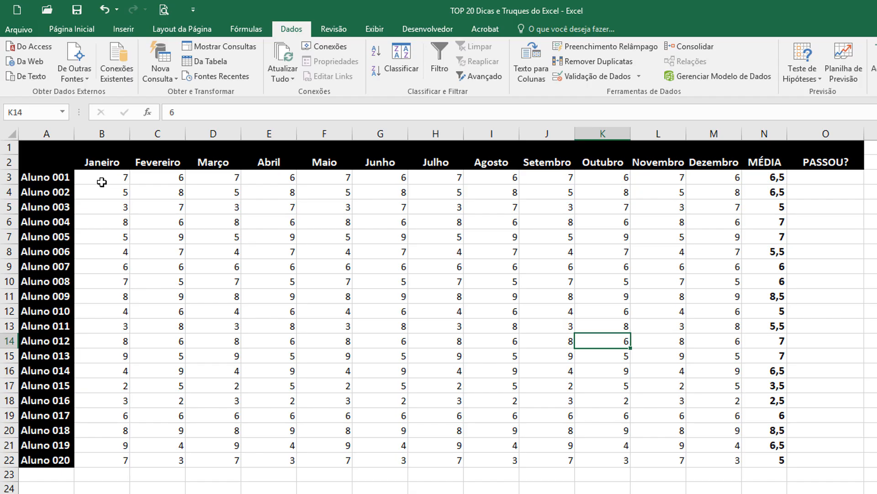
click(7, 162)
click(7, 148)
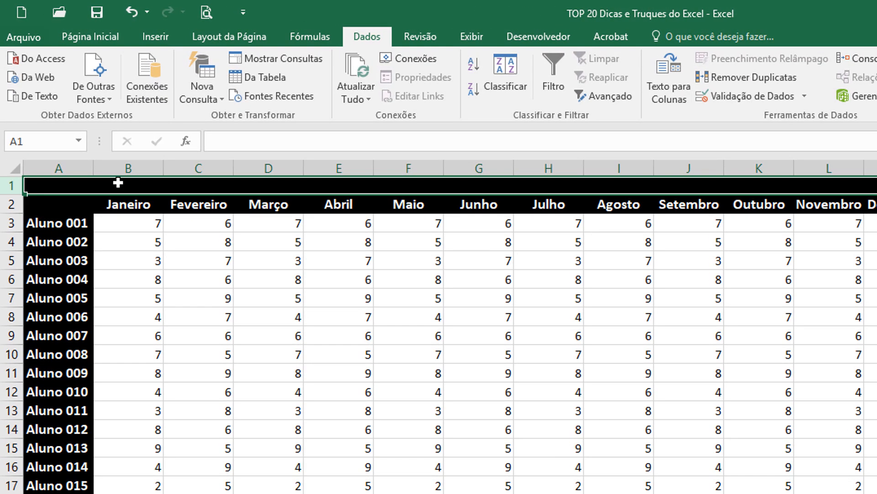
click(122, 224)
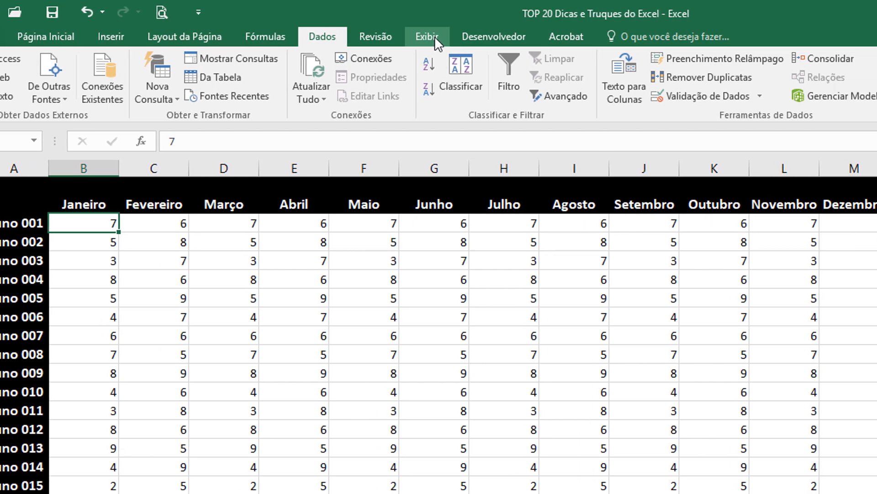
click(435, 36)
click(633, 78)
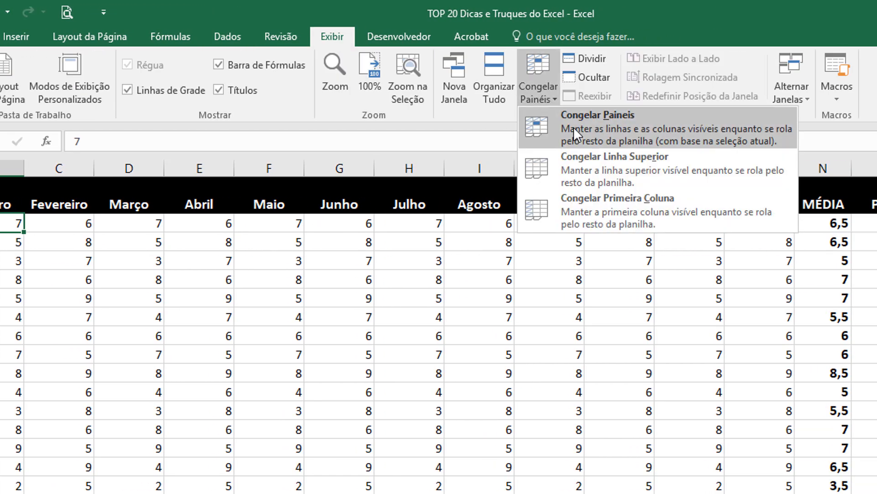
click(574, 127)
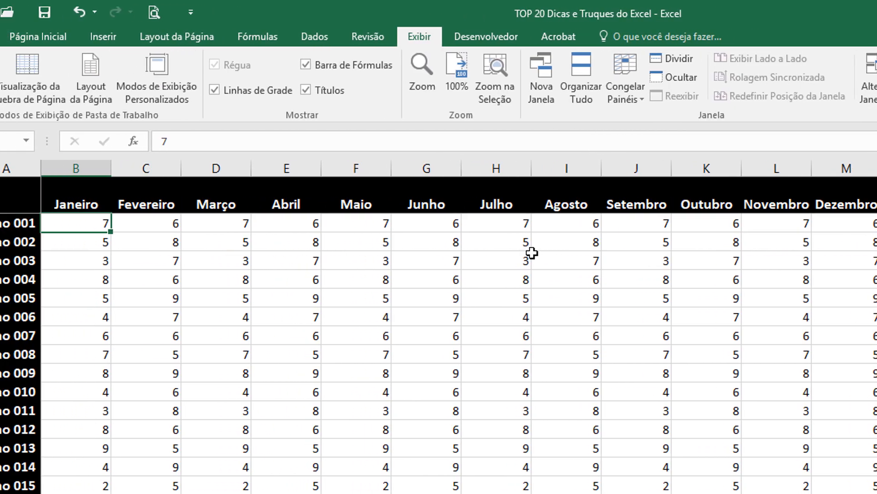
Unfreeze all rows and columns of the grades sheet.
scroll(574, 340, down, 12)
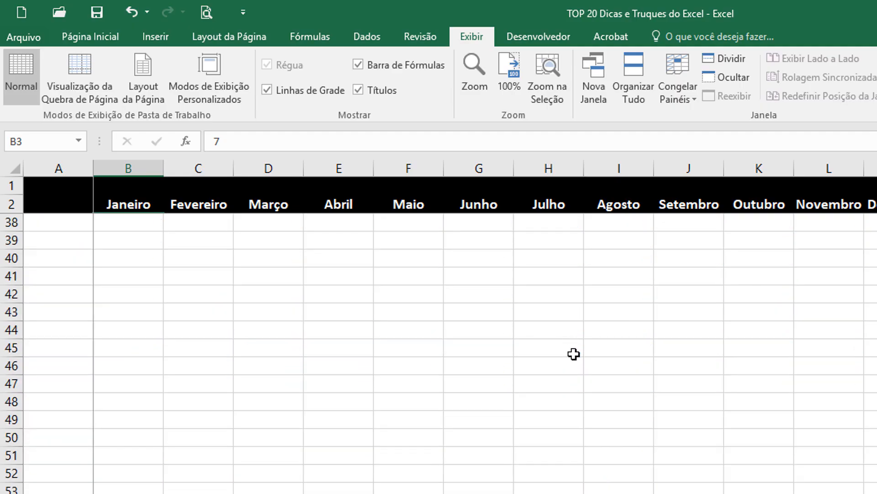
scroll(574, 352, up, 12)
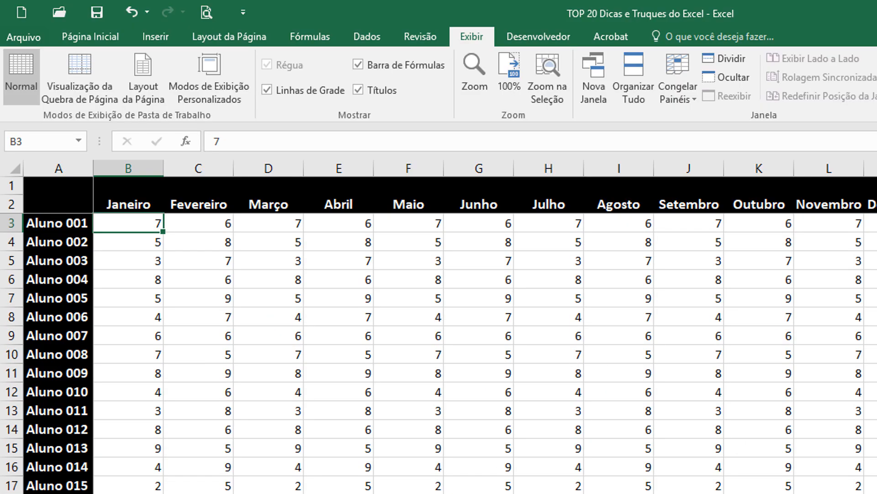
scroll(485, 333, right, 5)
scroll(484, 334, left, 5)
click(694, 101)
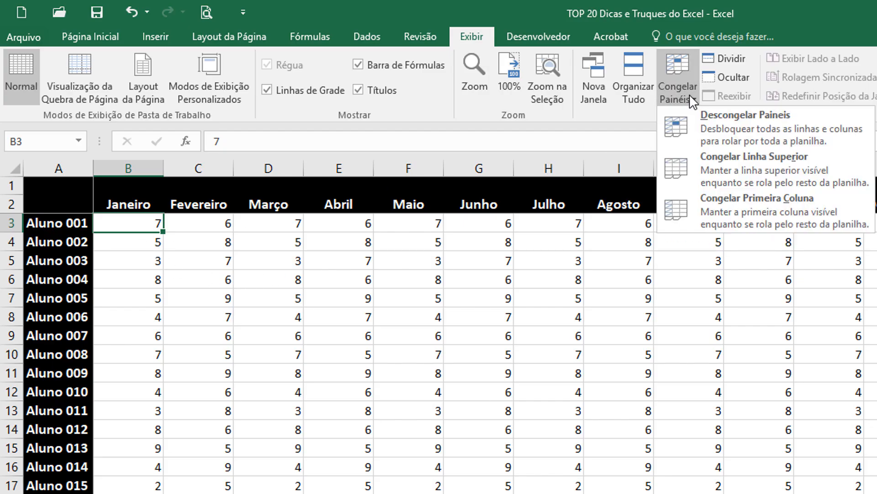
click(714, 121)
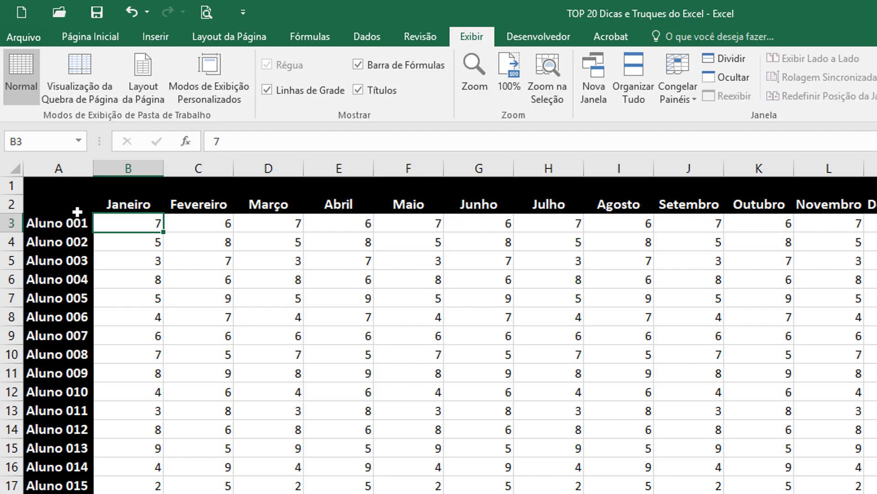
Freeze only the rows above row 3 of the grades sheet, leaving its columns free to scroll.
click(10, 223)
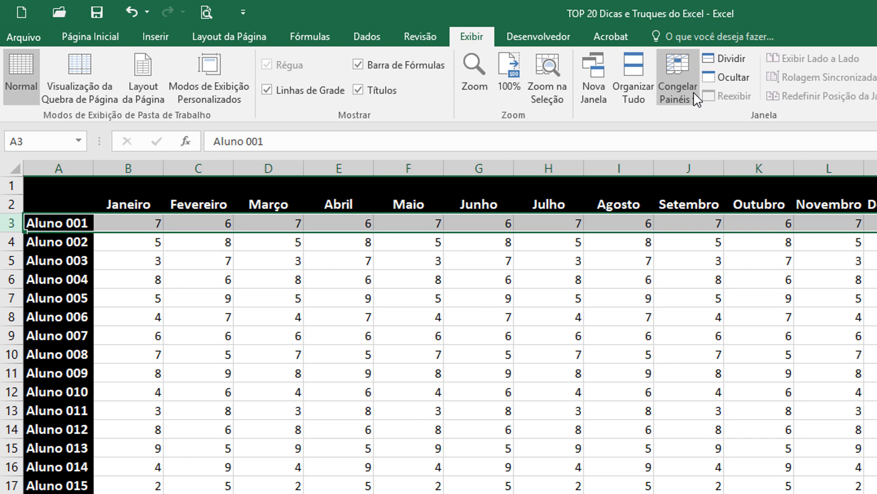
click(678, 91)
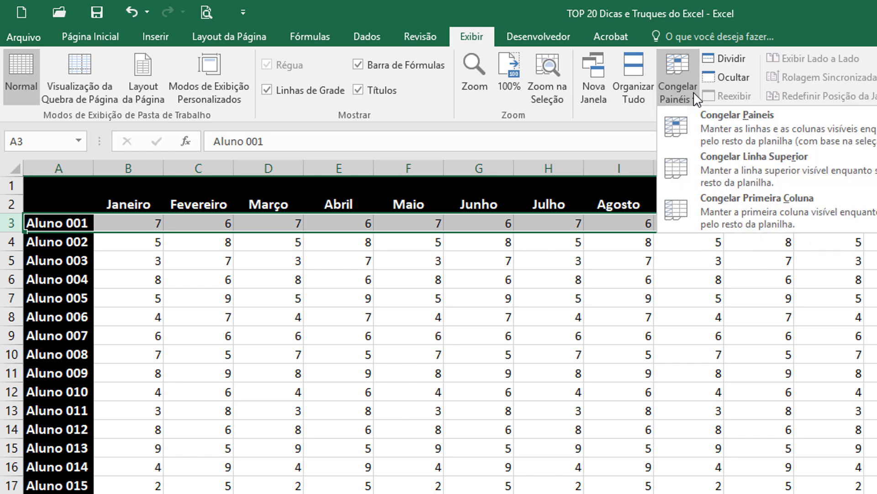
click(736, 128)
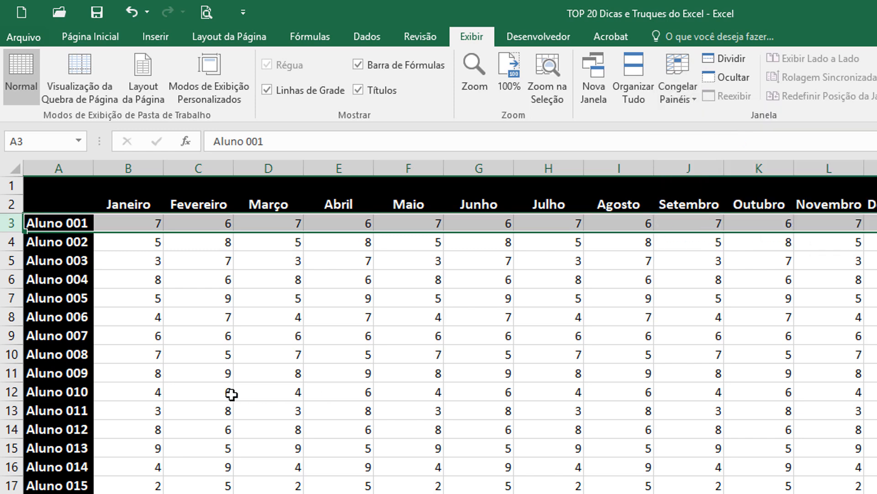
click(162, 306)
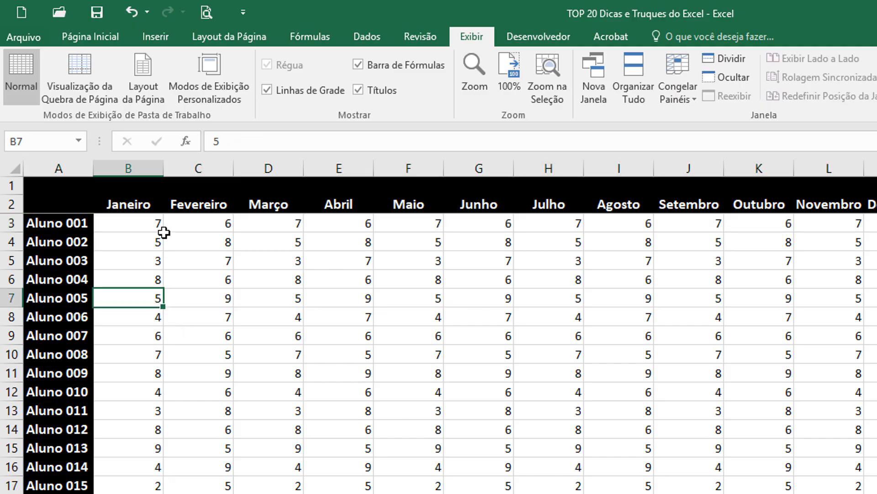
scroll(215, 355, down, 12)
scroll(215, 355, down, 7)
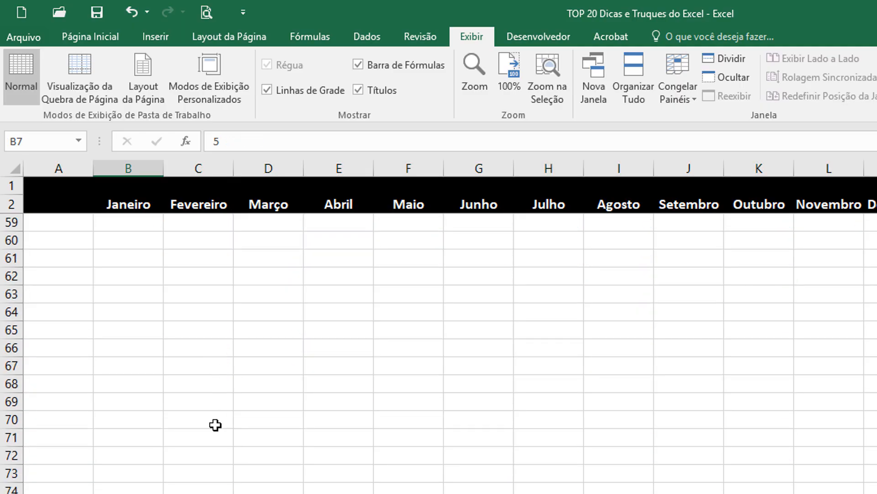
scroll(215, 425, up, 19)
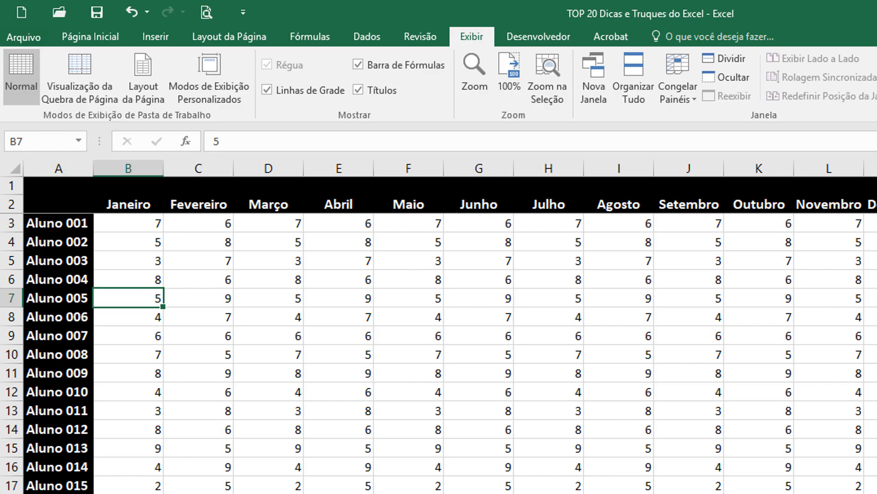
scroll(439, 329, right, 5)
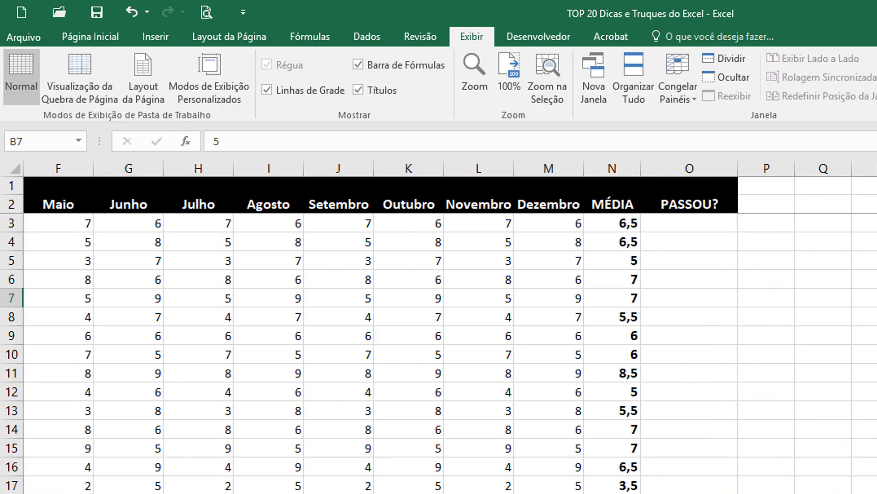
scroll(224, 429, left, 5)
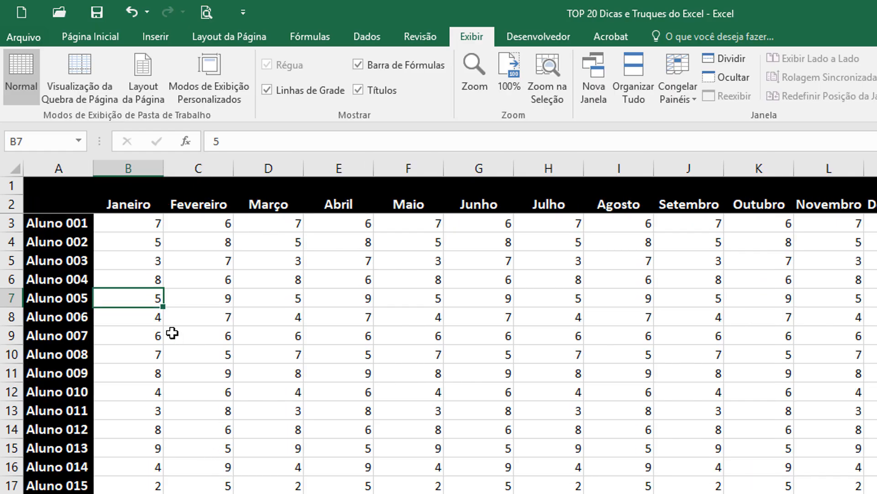
click(11, 223)
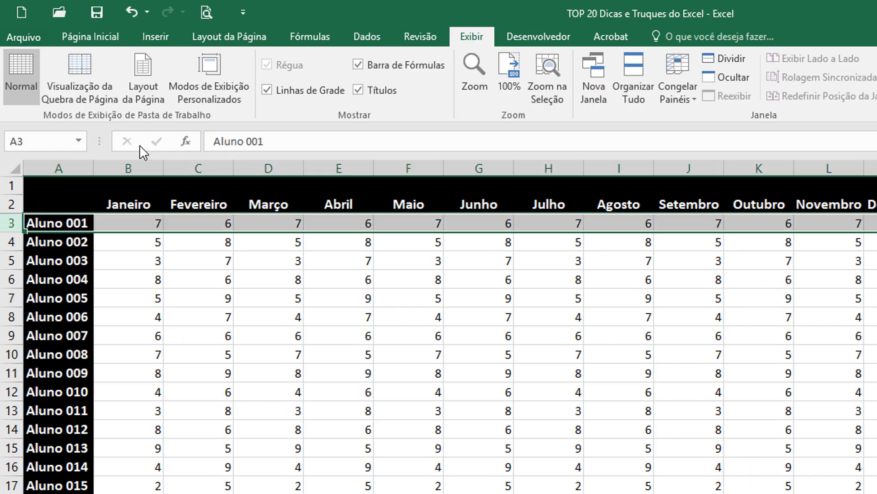
click(130, 167)
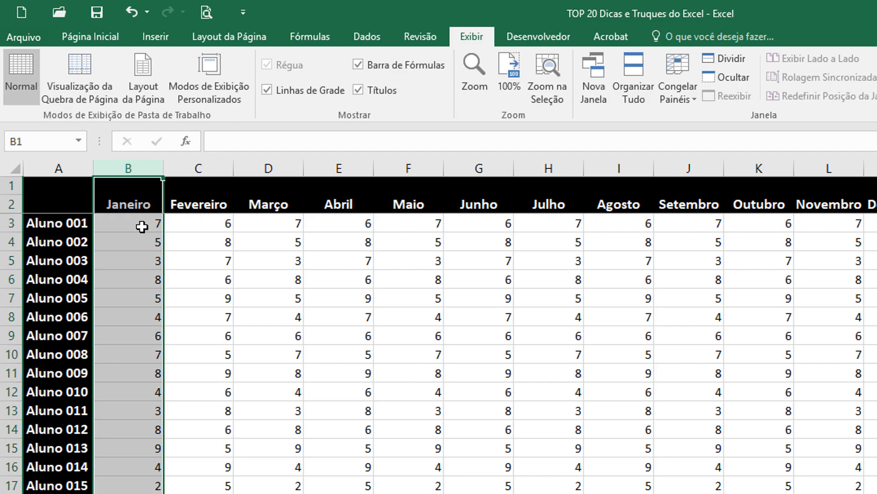
click(142, 227)
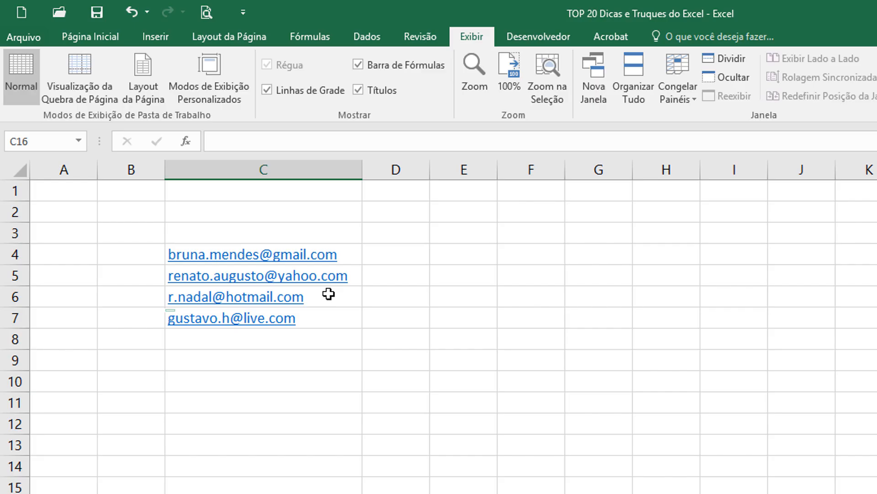
Enter the first contact's full name in D4, complete D5:D7 with the Flash Fill suggestion, and auto-fit column D.
click(407, 256)
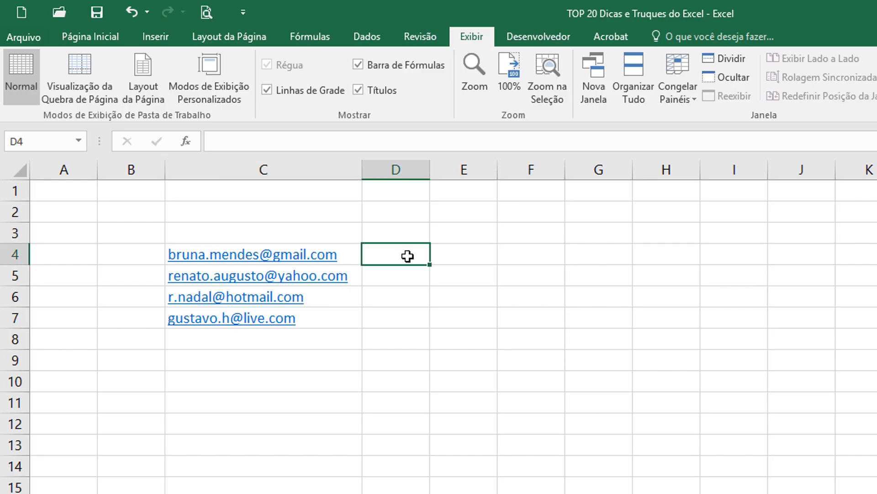
text(Bru)
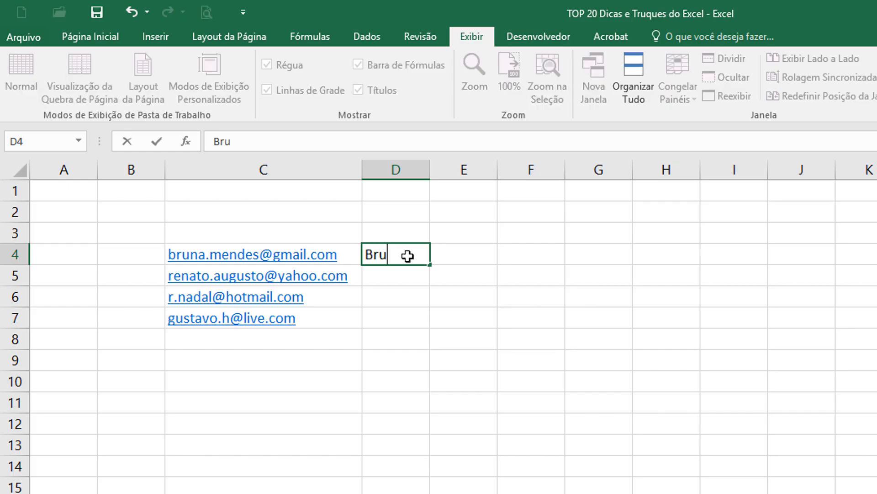
text(na Mendes)
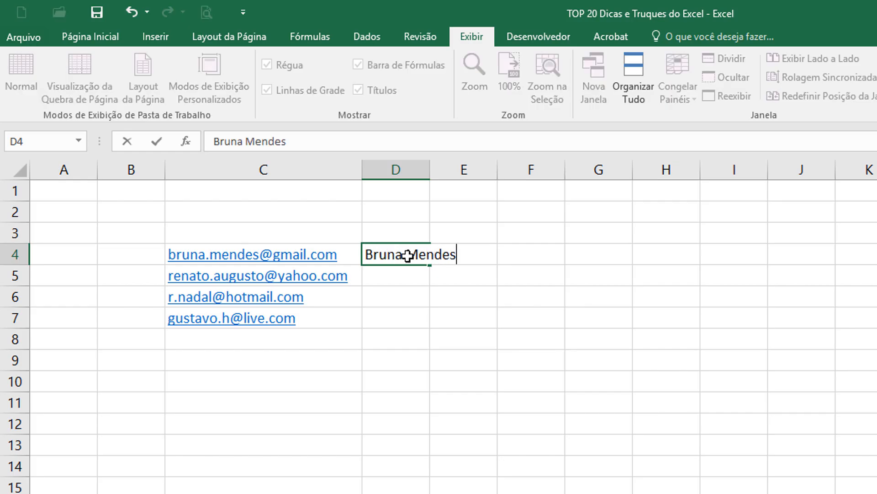
key(Return)
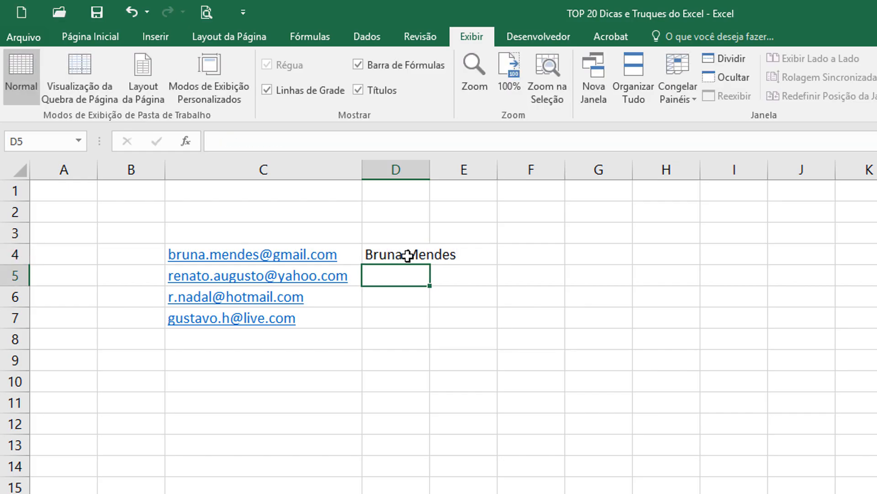
text(Renato Augusto)
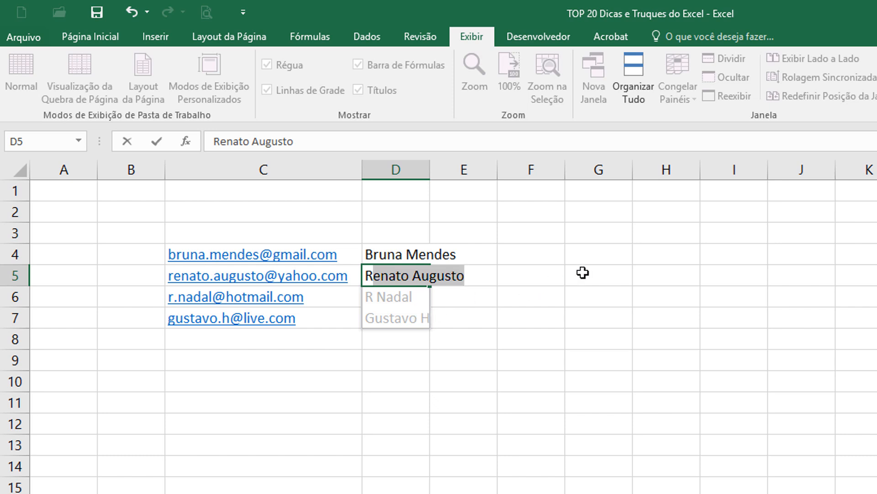
key(Return)
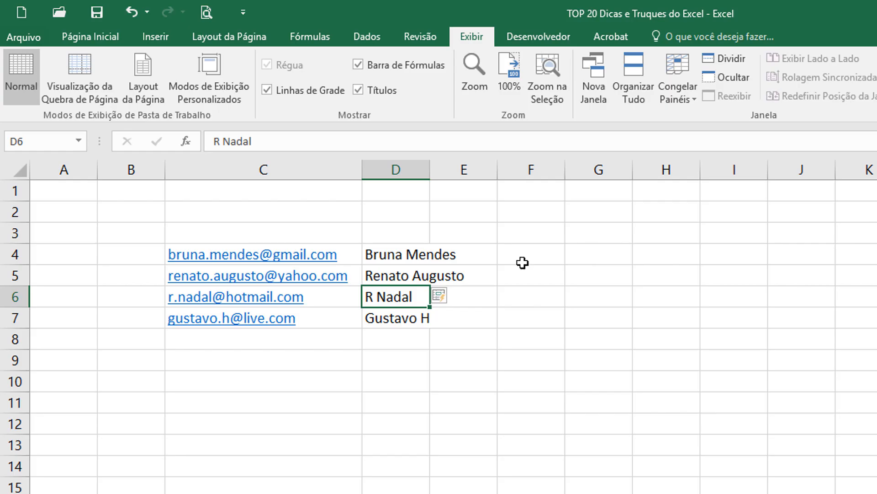
double_click(429, 169)
Enter 1 in E4 and auto-fill it down to E7 beside the contact names.
click(514, 255)
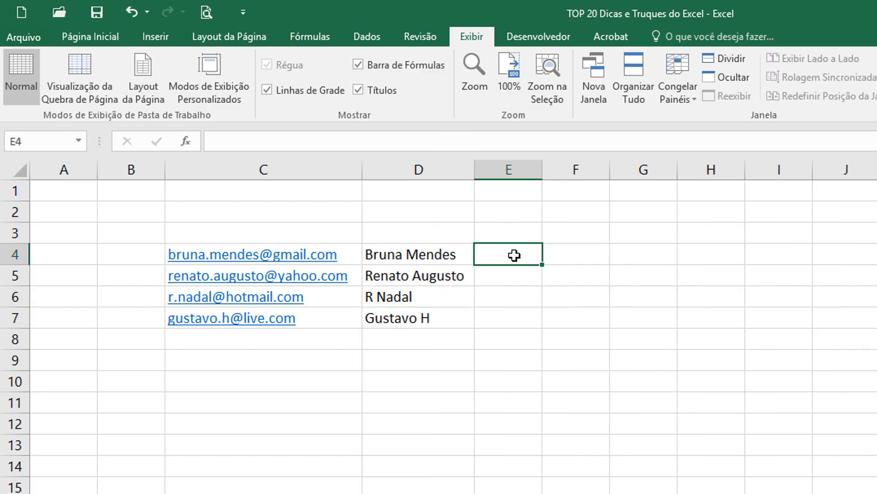
text(1)
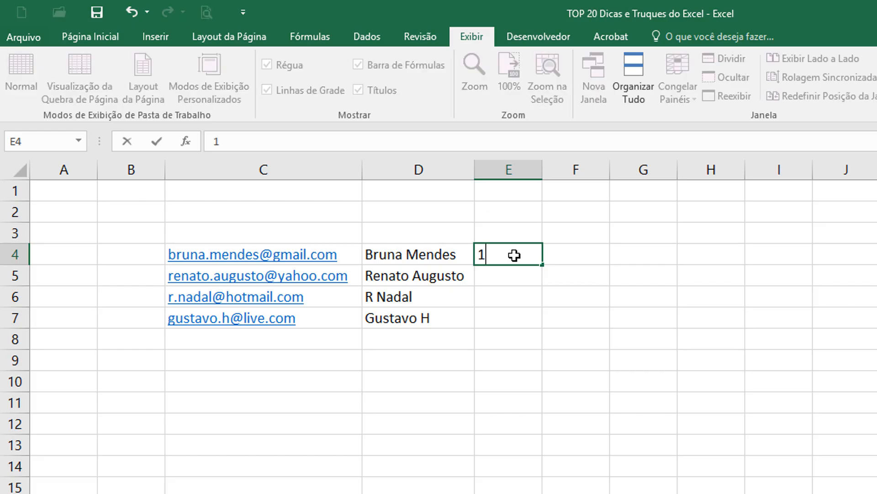
key(Return)
click(514, 255)
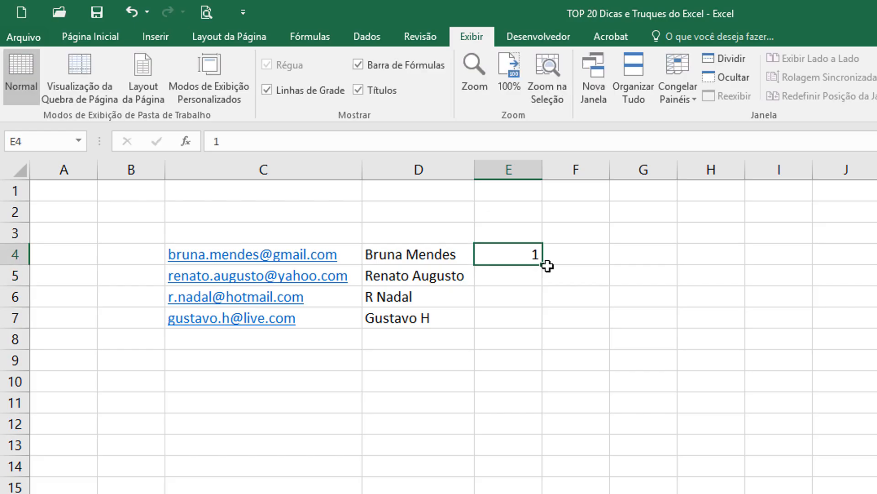
double_click(542, 267)
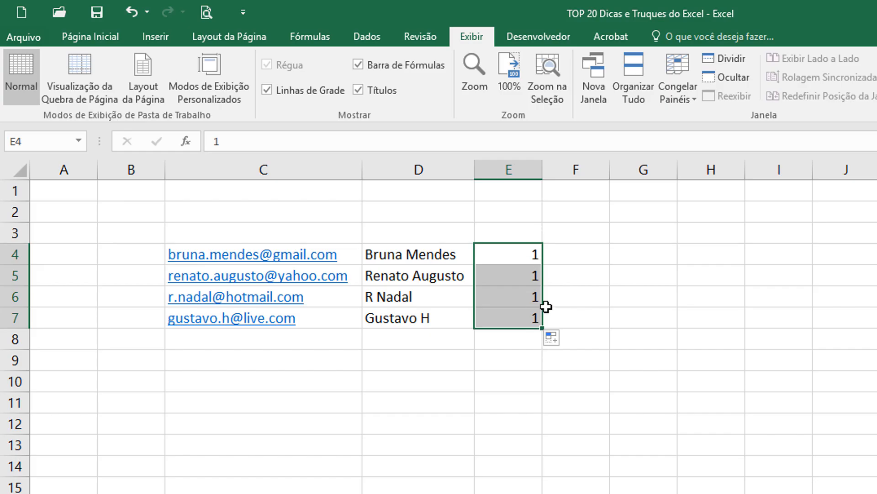
Enter 1 in F4 and 2 in F5, and auto-fill the number series down to F7.
click(596, 252)
text(1)
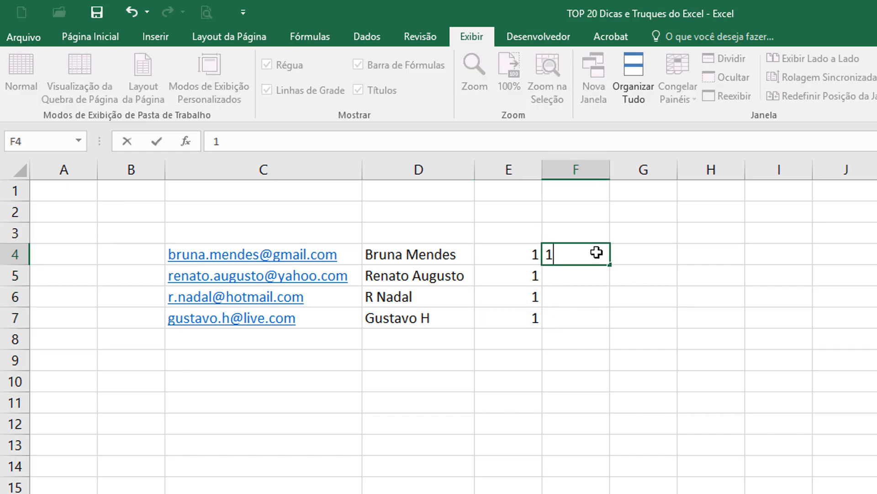
key(Return)
text(2)
key(Return)
drag(596, 252, 610, 285)
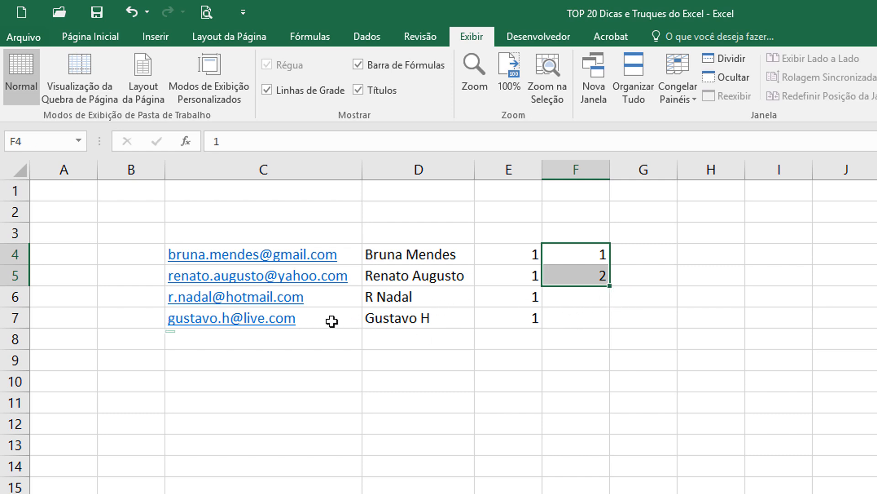
double_click(611, 286)
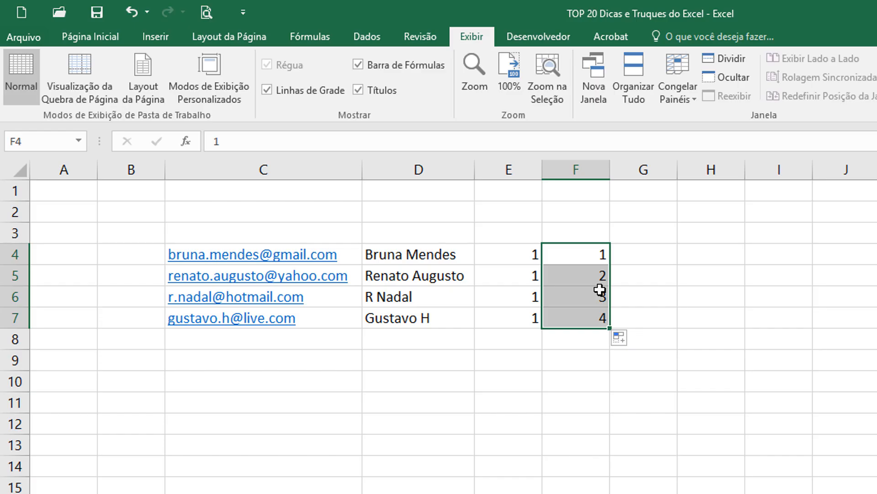
Enter Janeiro in G4 and Fevereiro in G5, and auto-fill the month series down to G7.
click(644, 257)
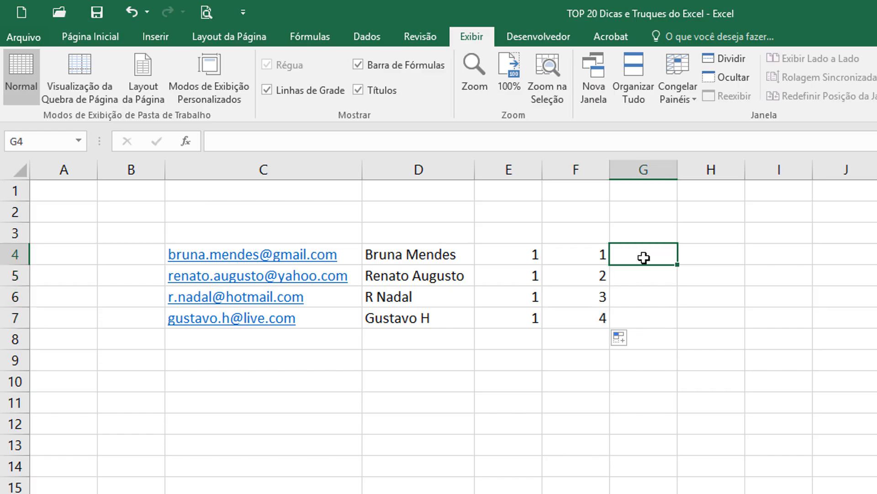
text(aneiro)
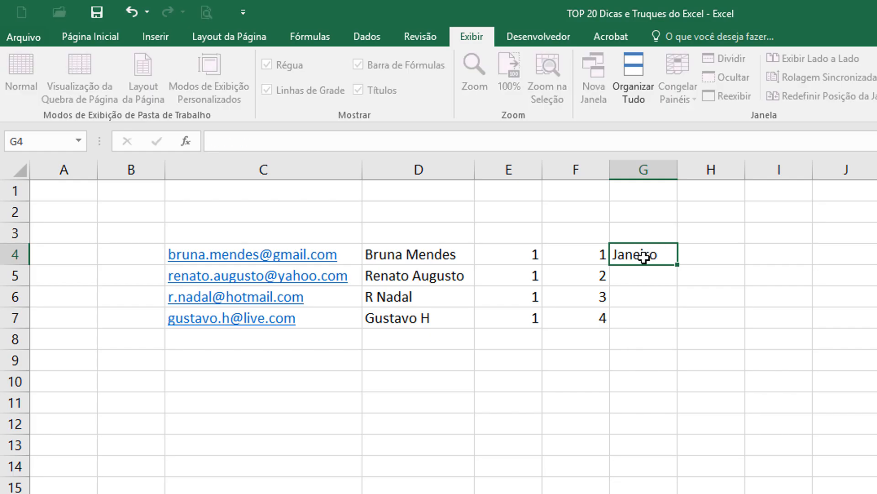
key(Return)
text(Fevereiro)
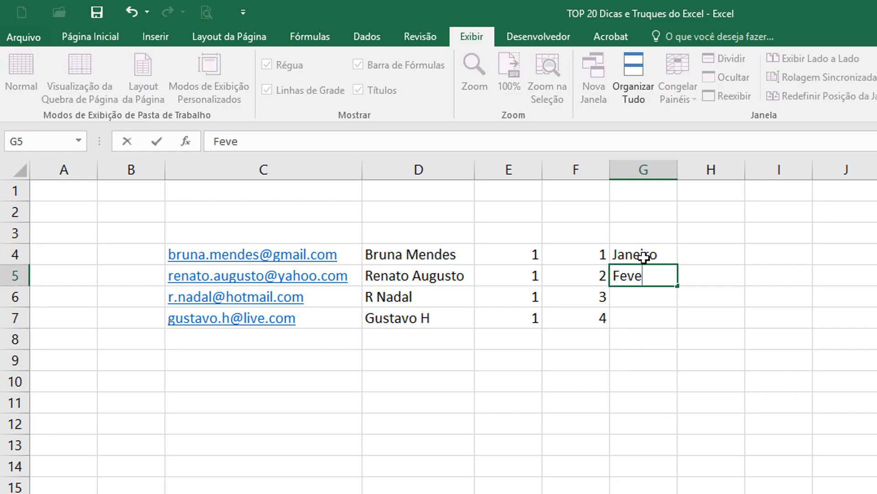
key(Return)
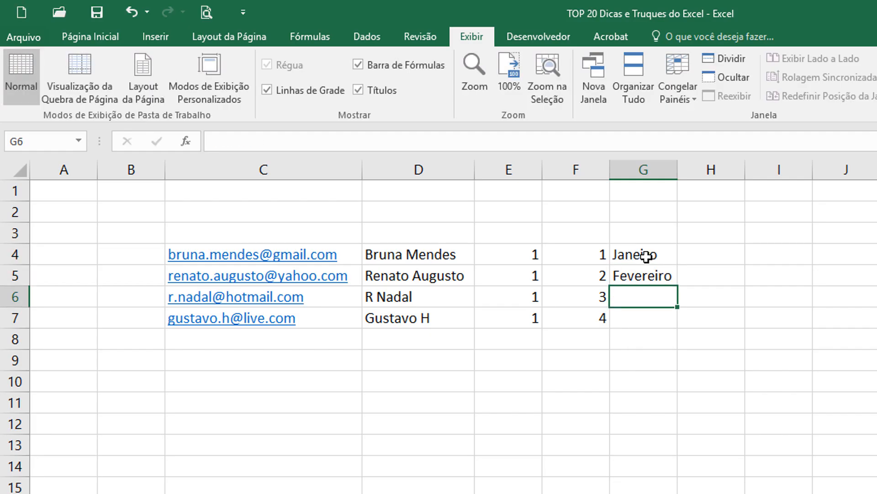
drag(645, 254, 678, 326)
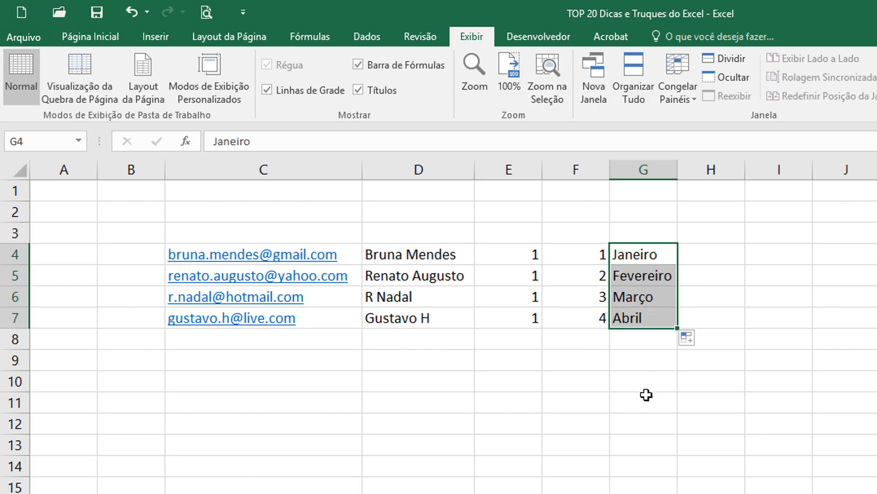
Enter 17 in H4 and 35 in H5, and auto-fill the number series down to H7.
click(720, 256)
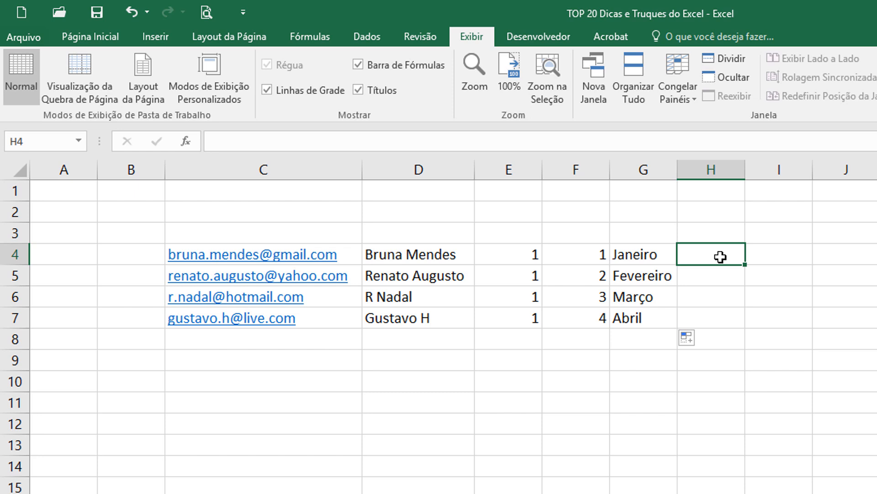
text(17)
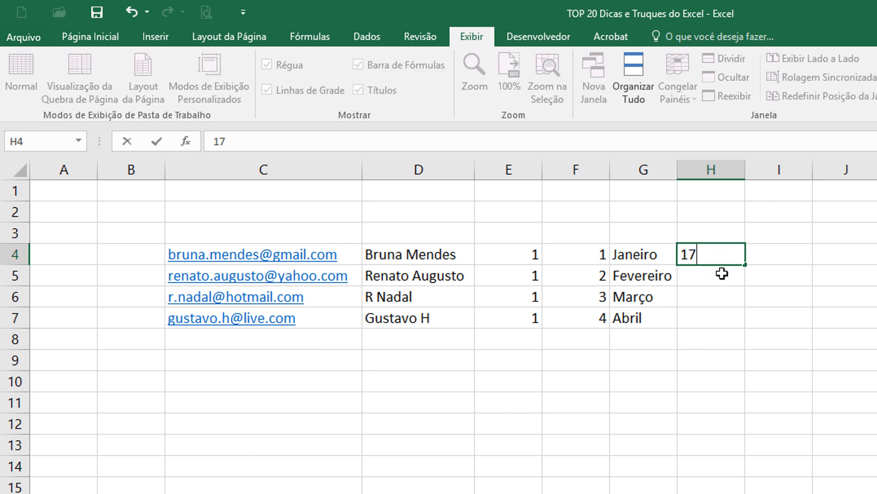
key(Return)
text(35)
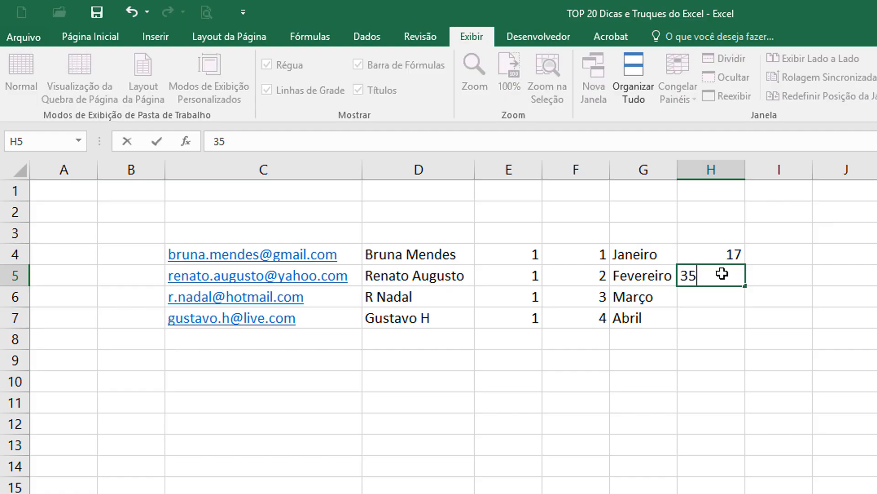
key(Return)
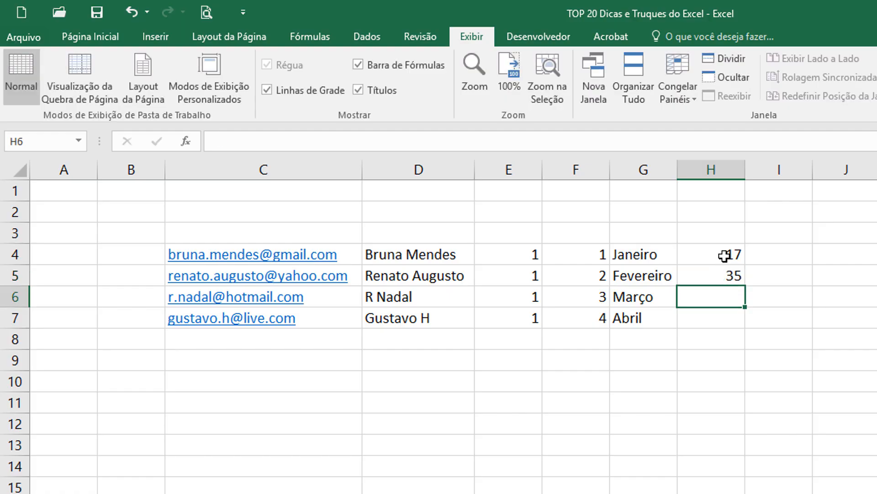
drag(723, 254, 747, 325)
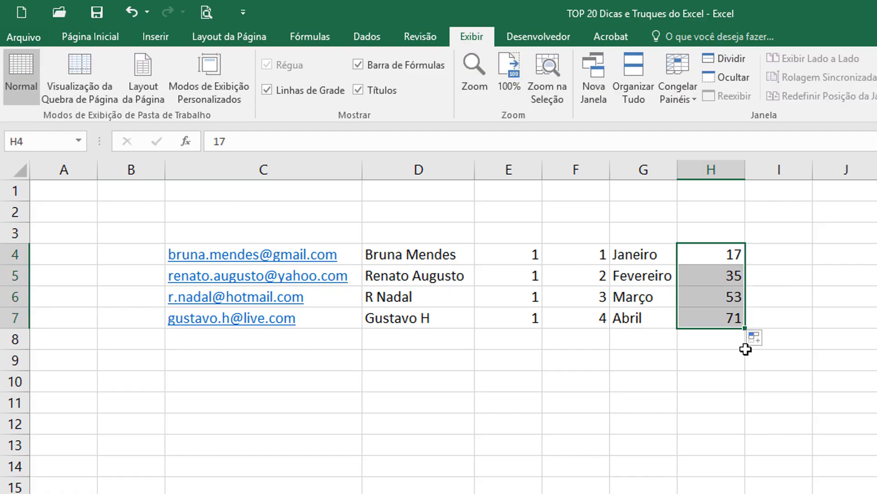
click(797, 318)
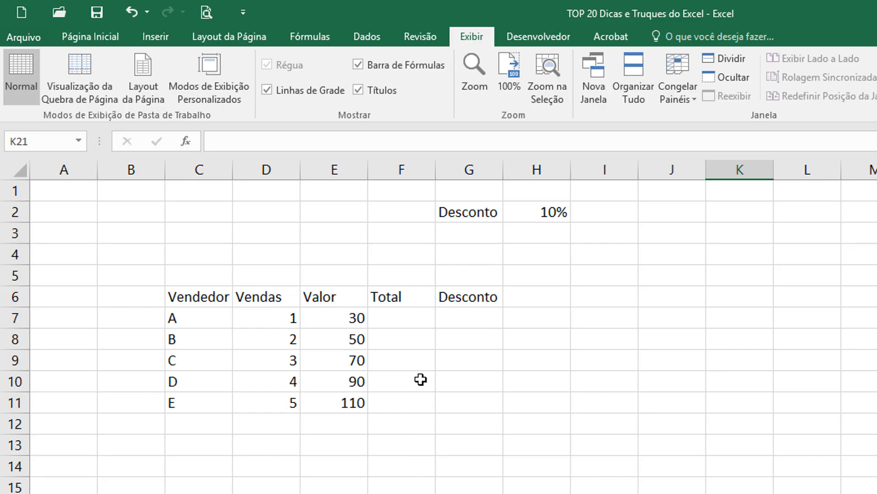
Calculate the first seller's Total in F7 with =D7*E7 and auto-fill the formula down to F11.
click(406, 315)
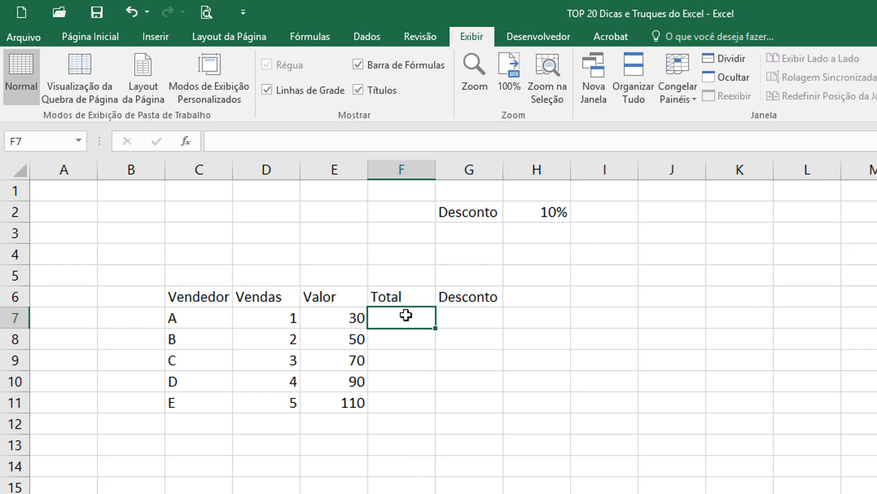
text(=)
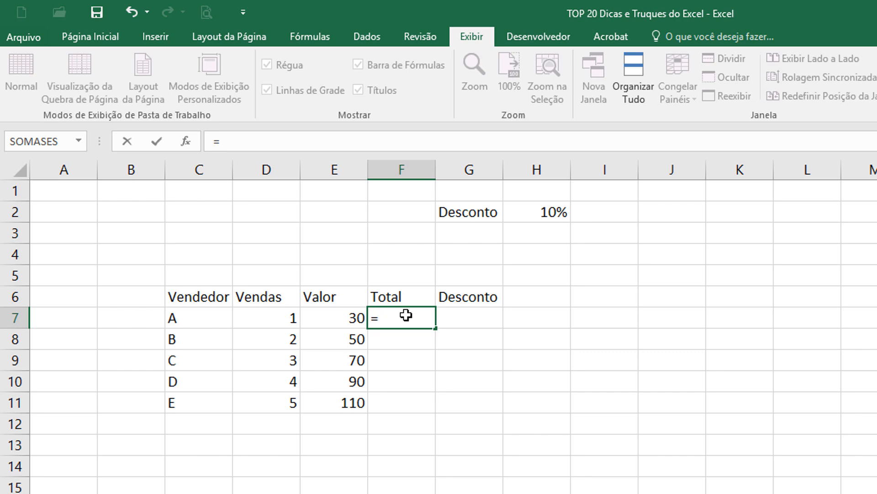
click(280, 316)
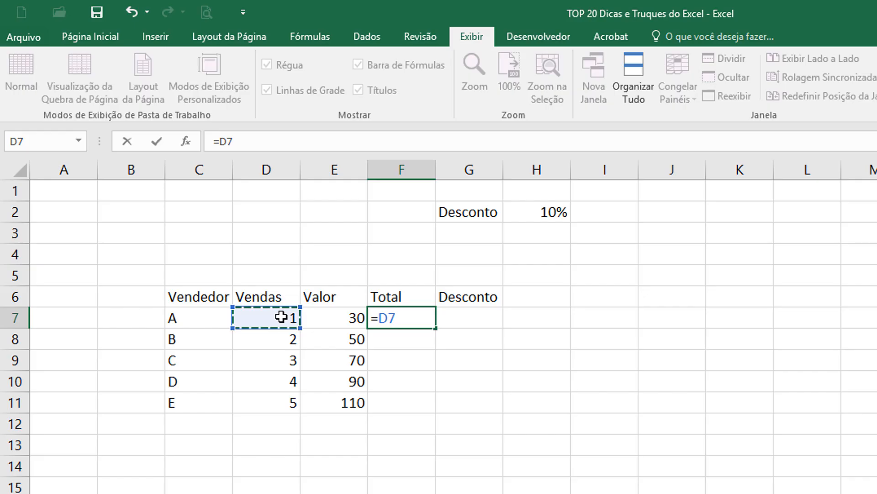
text(*)
click(337, 317)
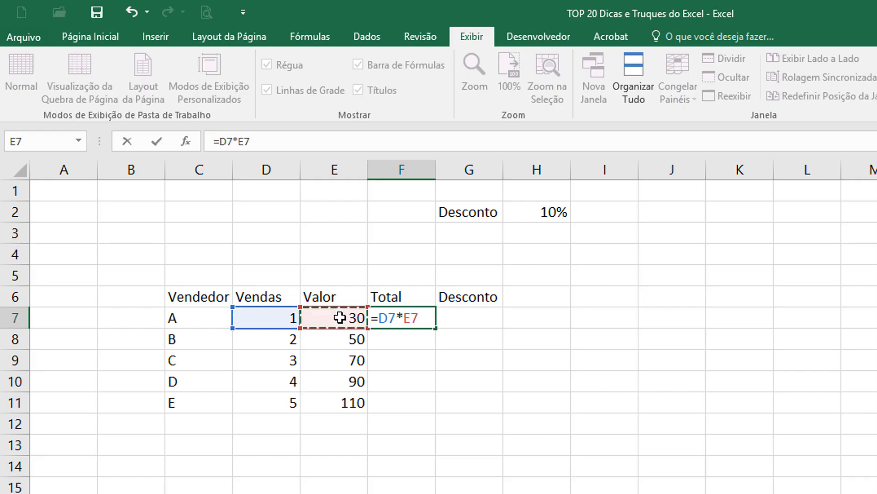
key(Return)
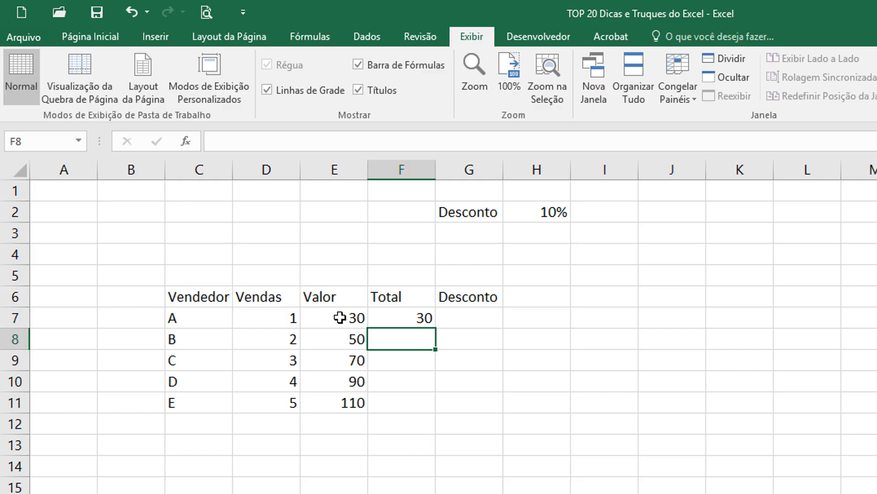
click(423, 318)
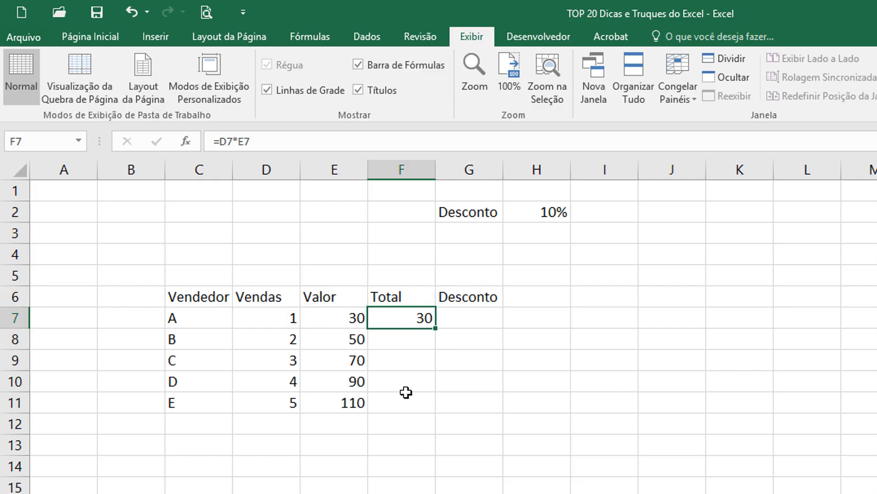
double_click(436, 329)
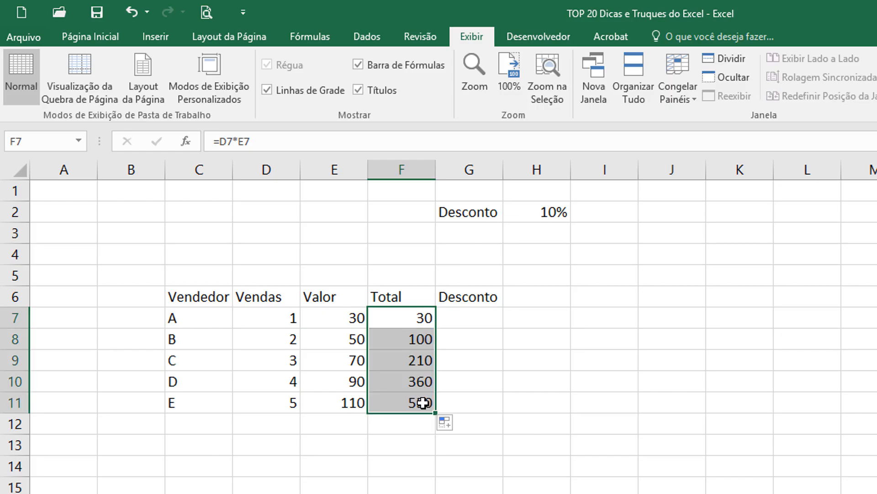
Examine the Total formulas in F7 and F8 and the Vendas and Valor cells that the filled rows refer to.
click(423, 319)
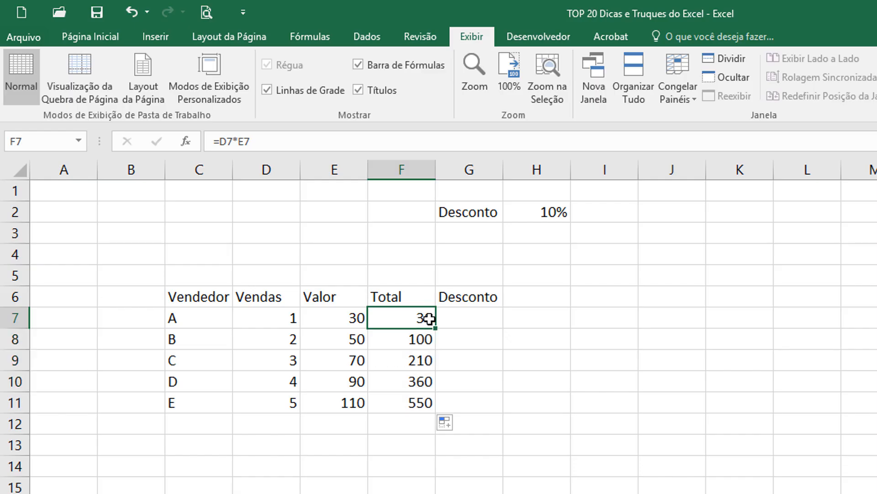
key(F2)
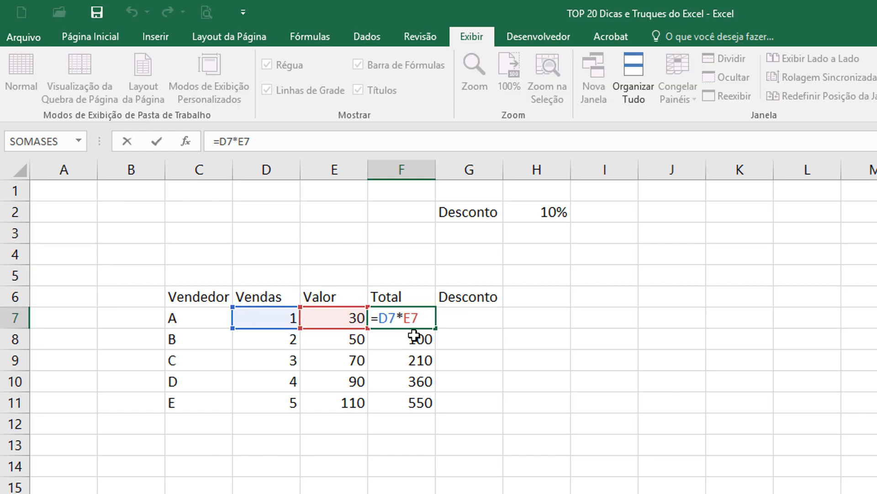
key(Return)
key(F2)
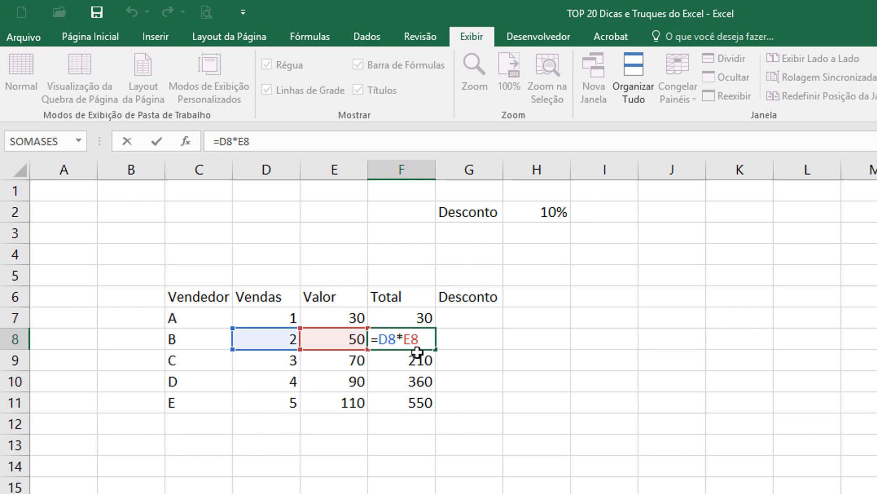
click(279, 340)
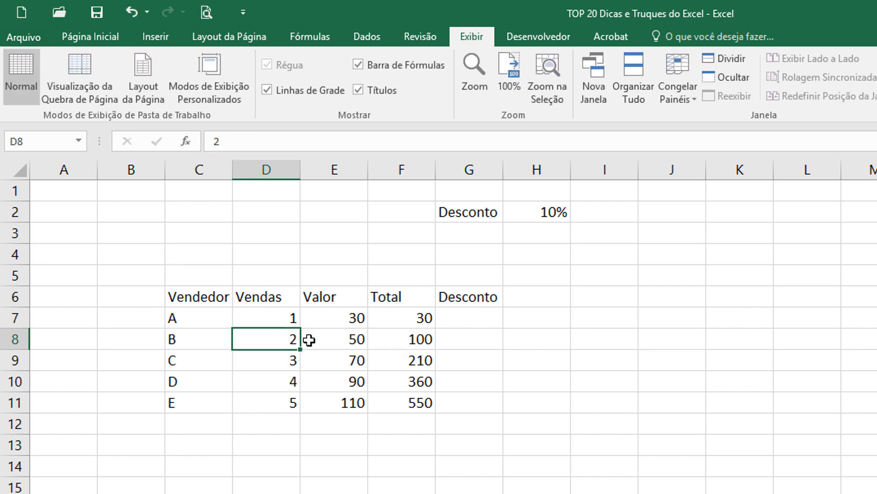
click(325, 338)
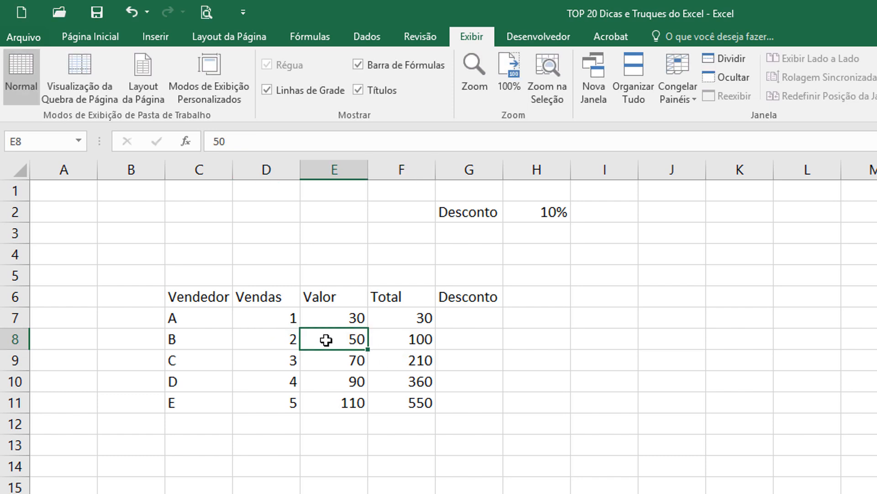
click(289, 340)
click(340, 339)
click(415, 321)
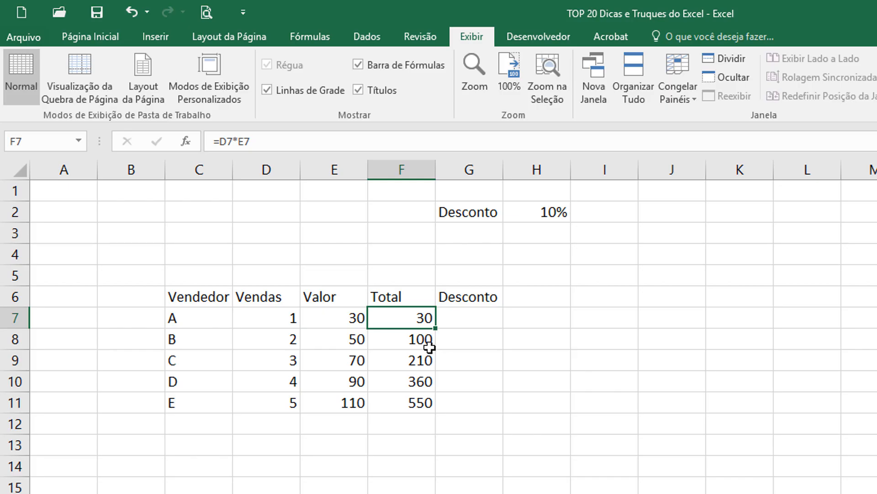
click(286, 339)
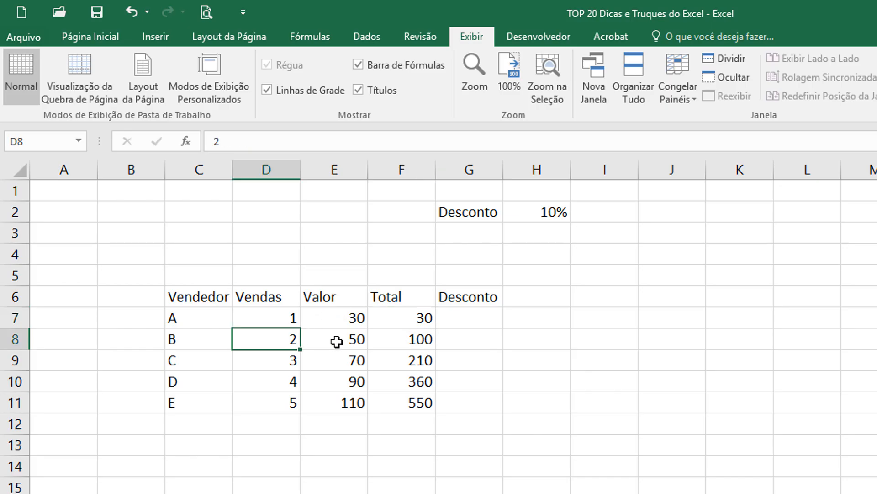
click(337, 342)
click(286, 360)
click(343, 360)
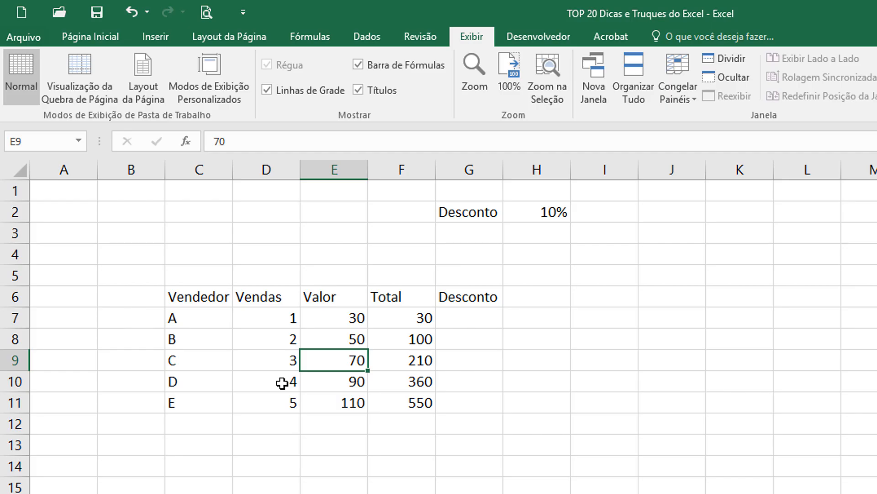
Calculate the first seller's Desconto in G7 with the formula =F7*H2.
click(467, 318)
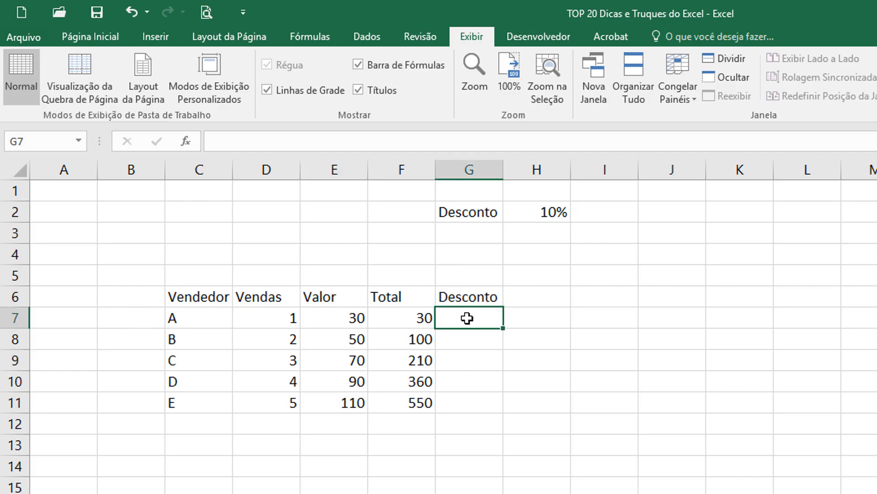
text(=)
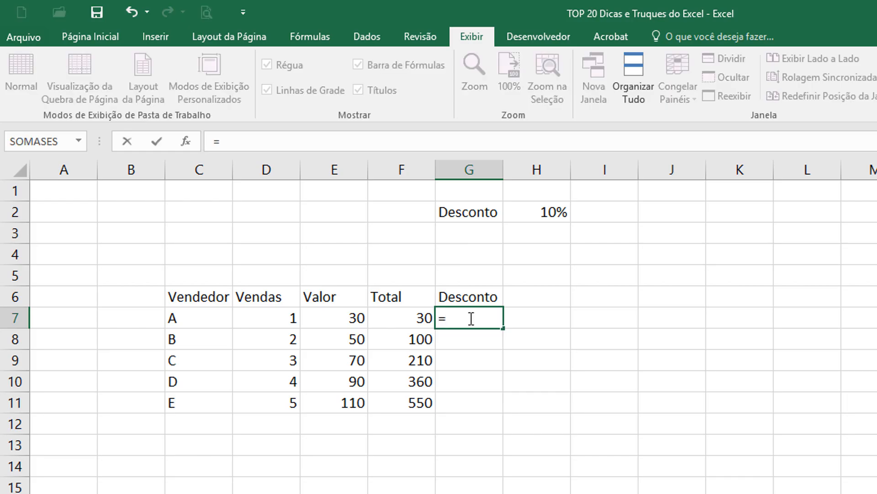
click(402, 318)
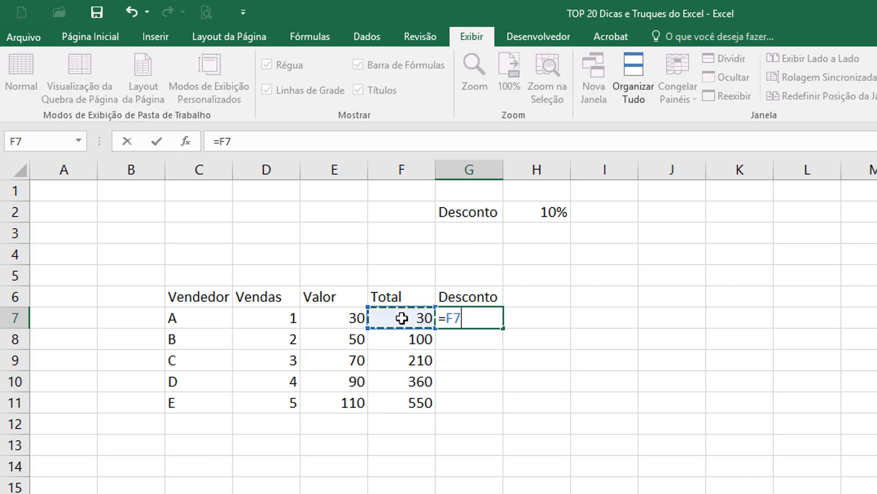
text(*)
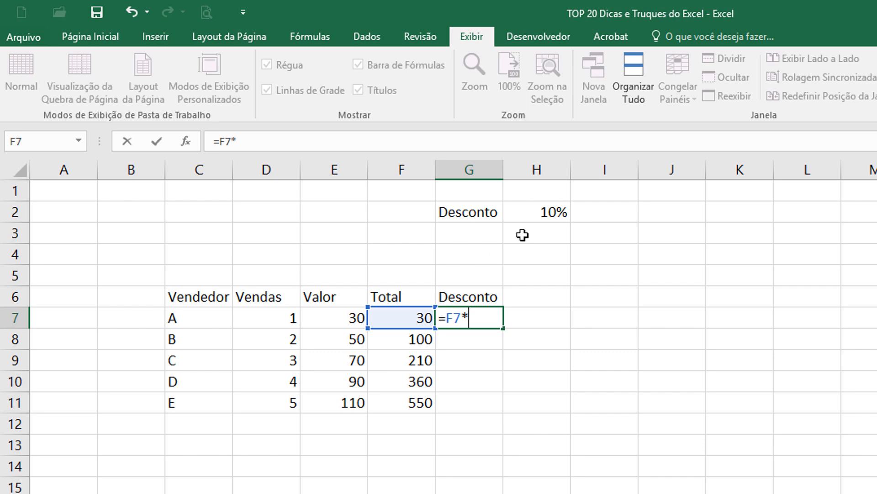
click(557, 213)
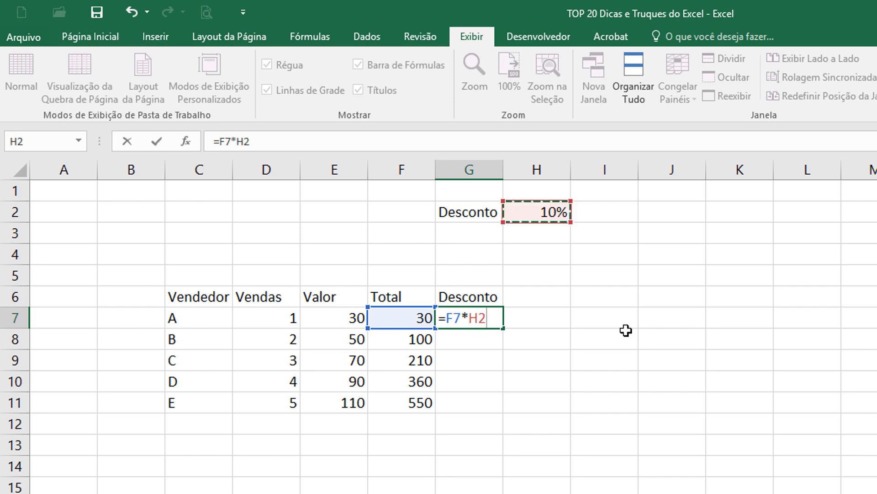
key(Return)
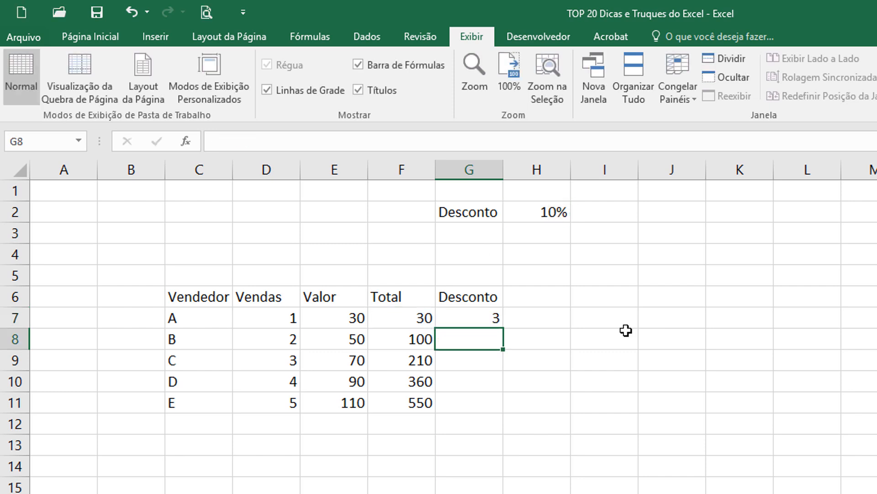
Auto-fill the Desconto formula from G7 down to G11 and inspect the cells that G8 refers to.
click(488, 319)
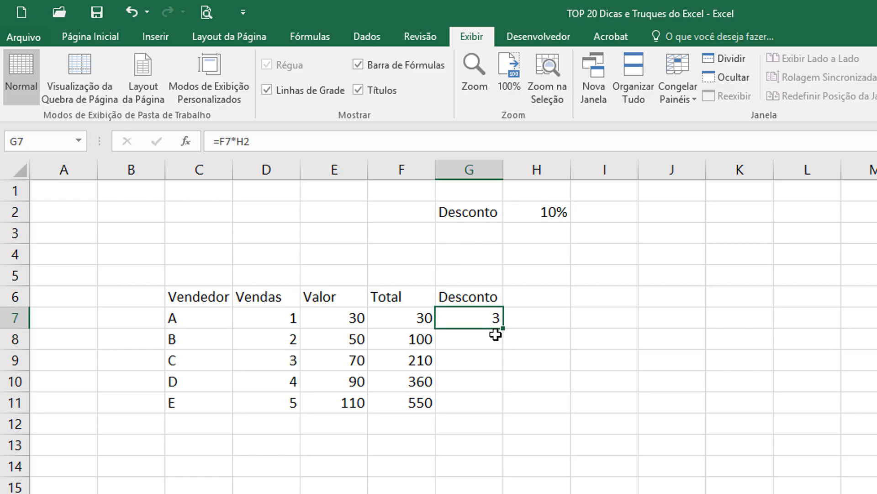
drag(503, 329, 503, 405)
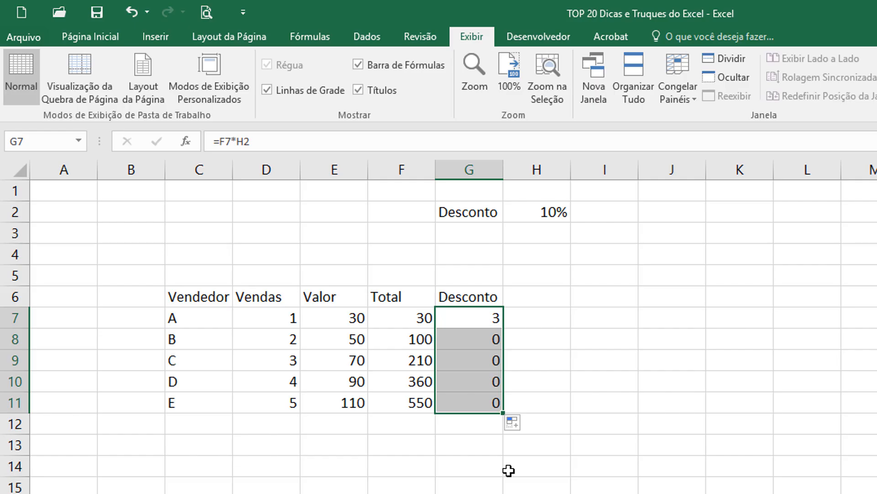
click(483, 340)
double_click(483, 339)
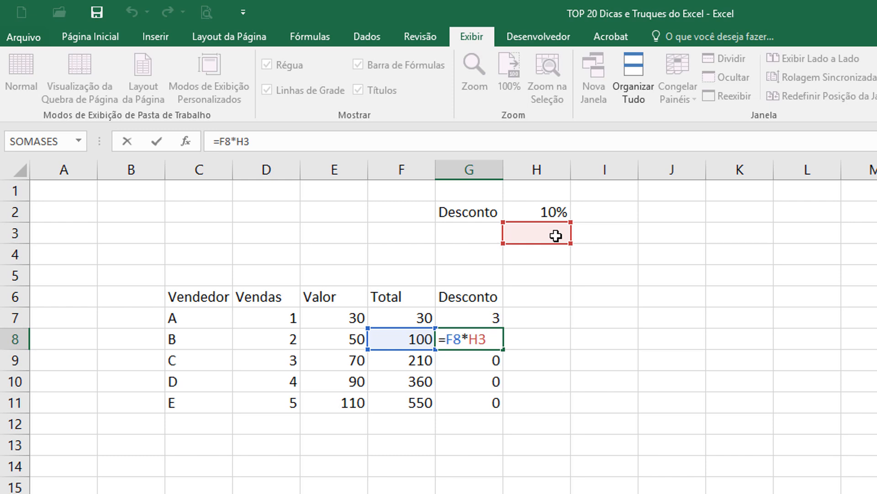
Lock the discount reference in G7 so the formula is =F7*$H$2, and auto-fill it down to G11.
click(496, 316)
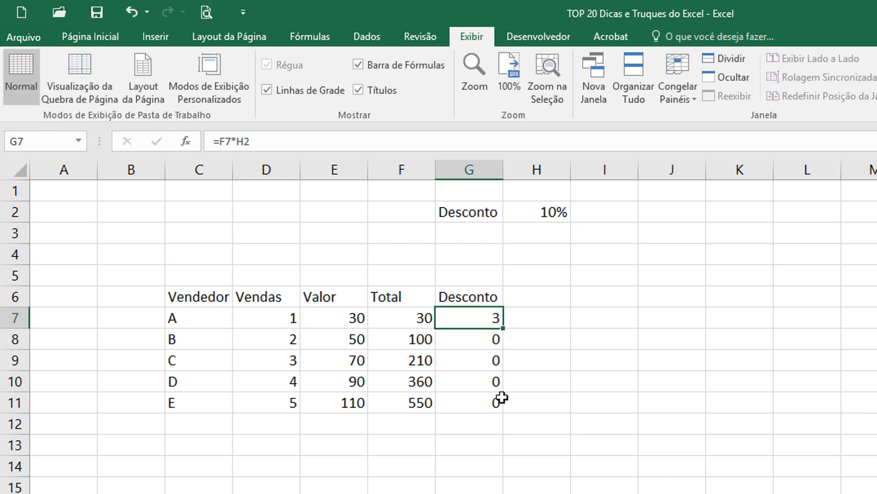
double_click(493, 322)
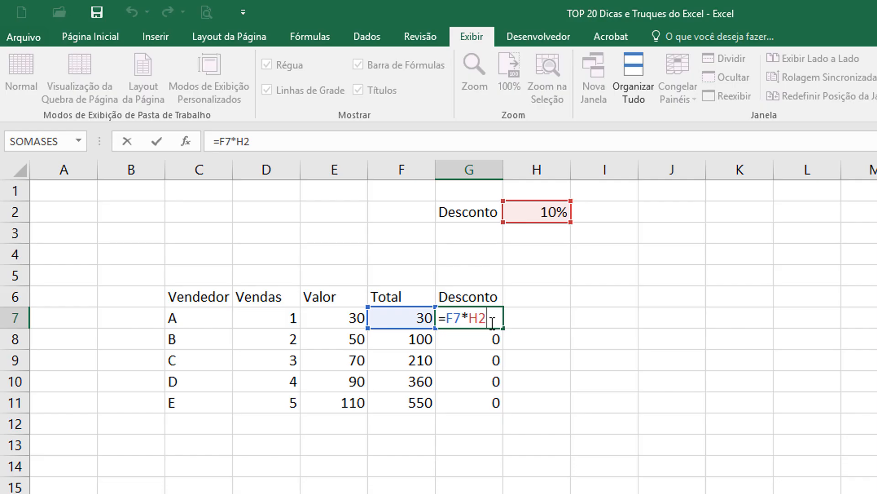
key(F4)
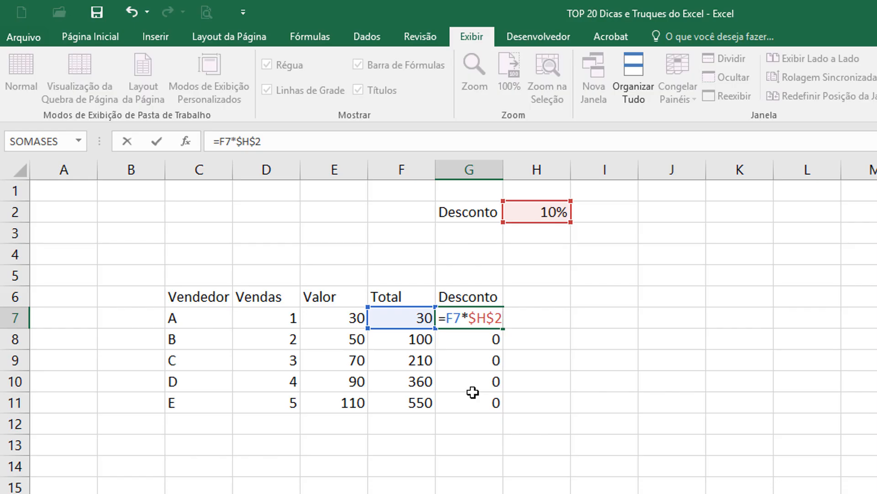
key(Return)
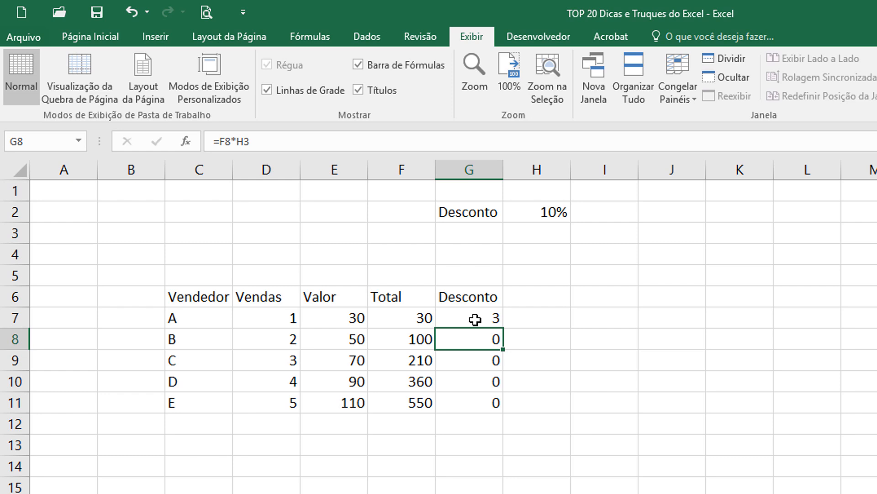
click(477, 319)
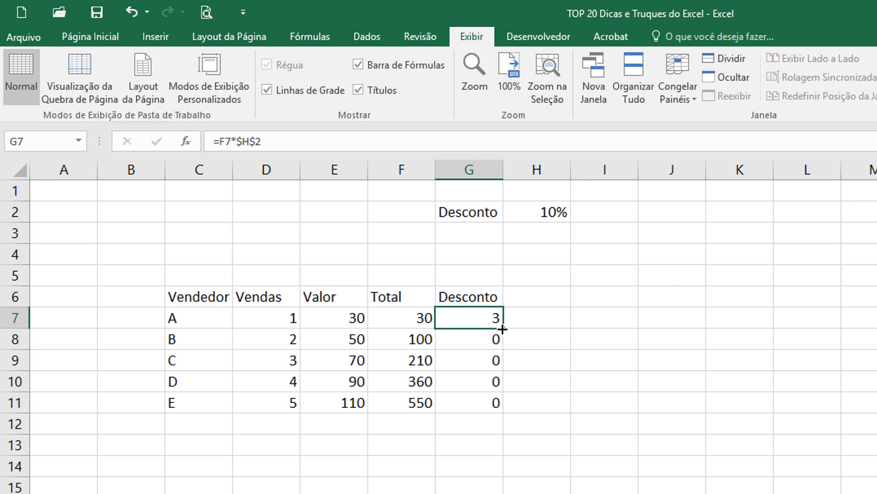
double_click(503, 329)
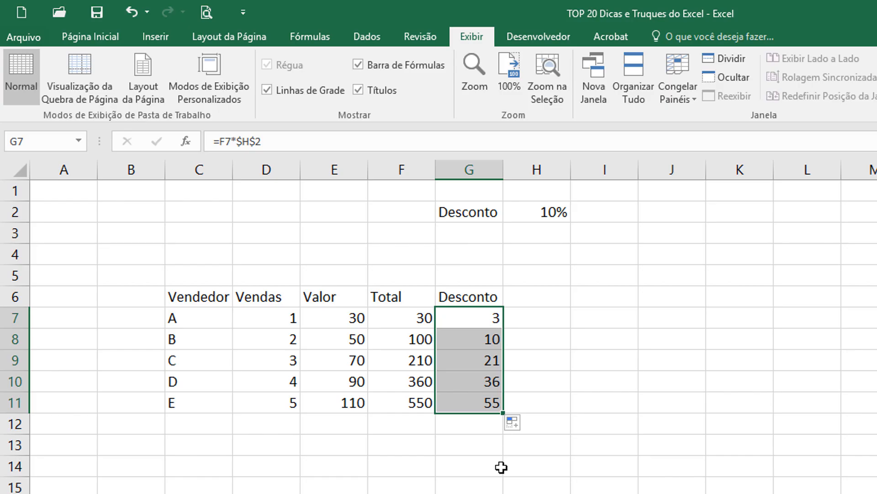
Examine the Desconto formulas in G8 and G9, comparing the relative Total reference with the locked reference to H2.
click(552, 212)
click(471, 339)
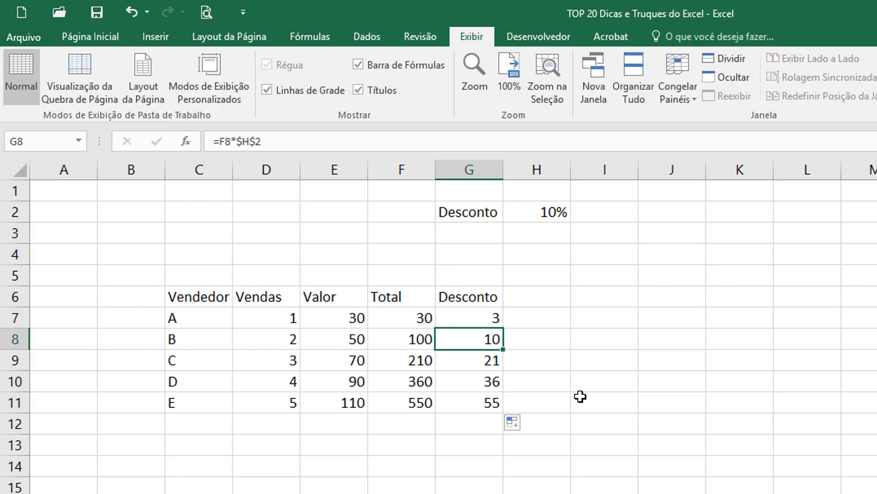
key(F2)
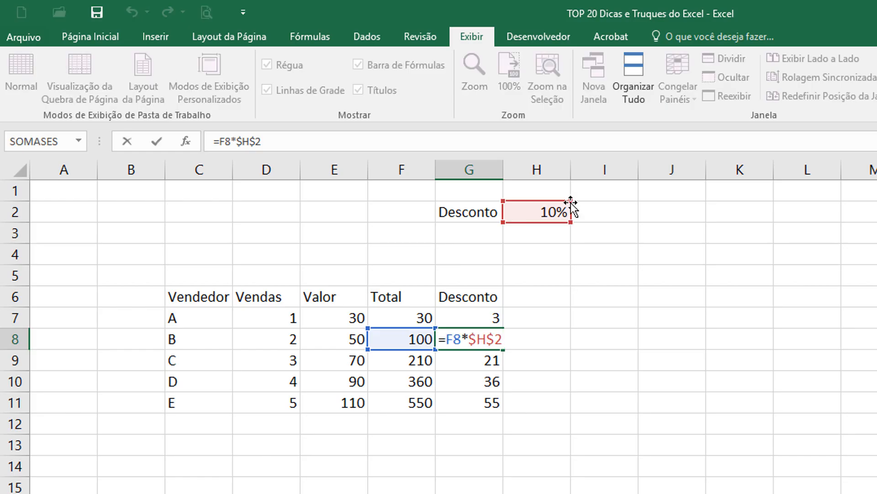
click(490, 361)
key(F2)
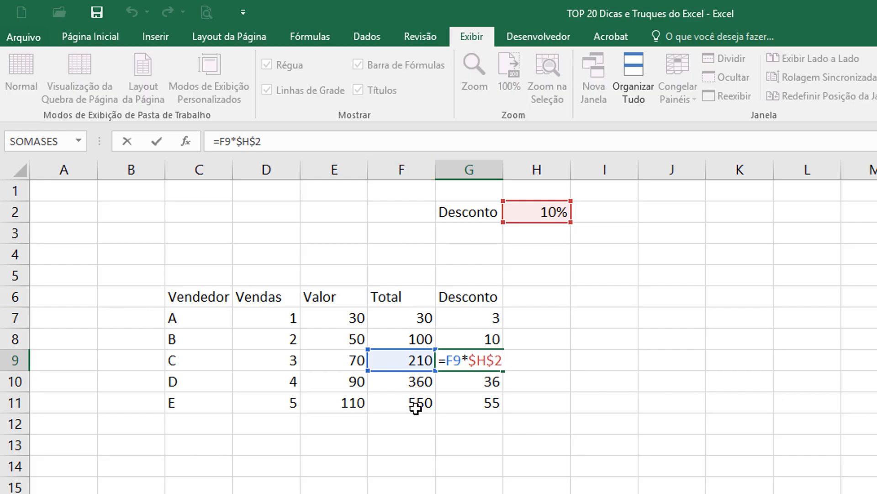
double_click(457, 361)
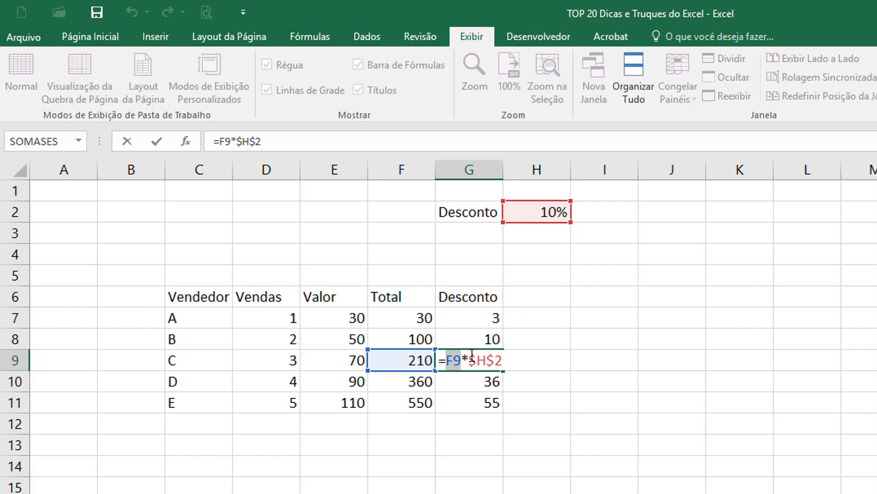
drag(468, 360, 498, 359)
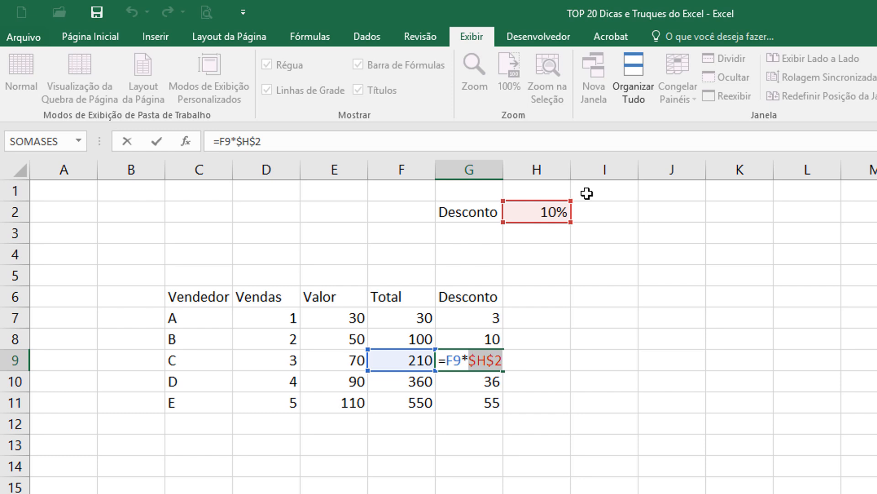
key(ctrl+Return)
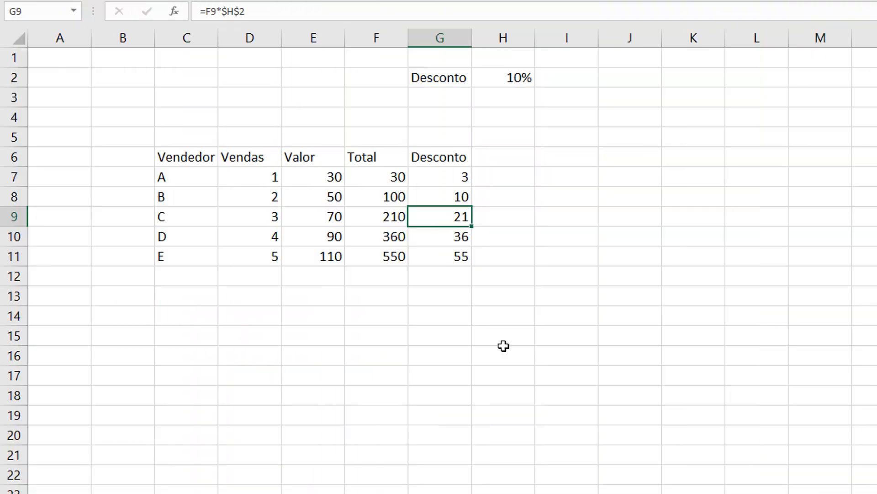
Copy the whole sellers table in C6:G11, including its headers.
click(324, 313)
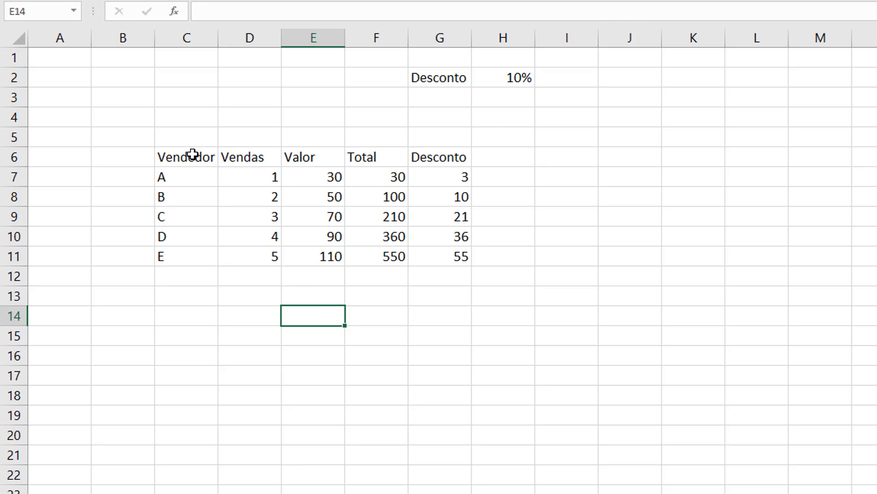
drag(184, 157, 431, 247)
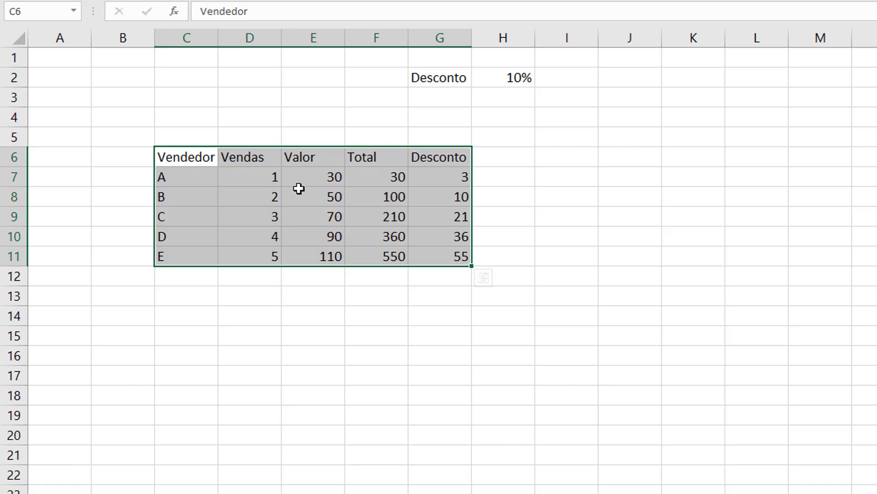
right_click(315, 170)
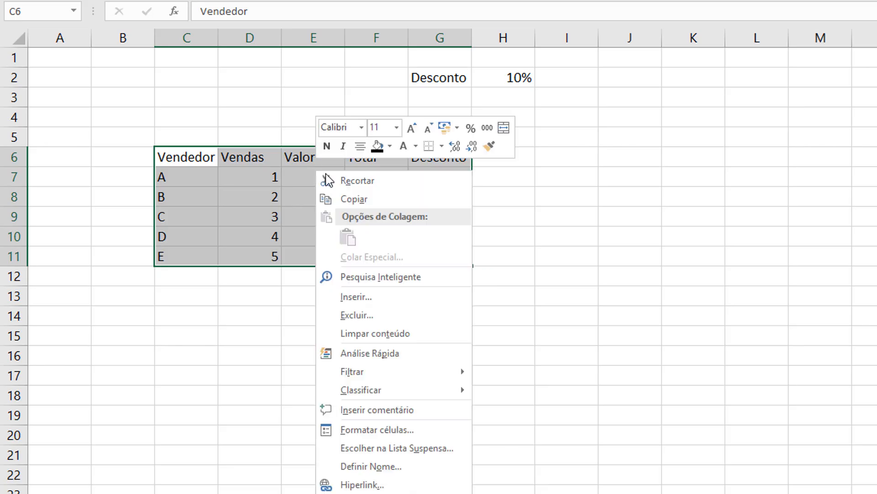
click(371, 200)
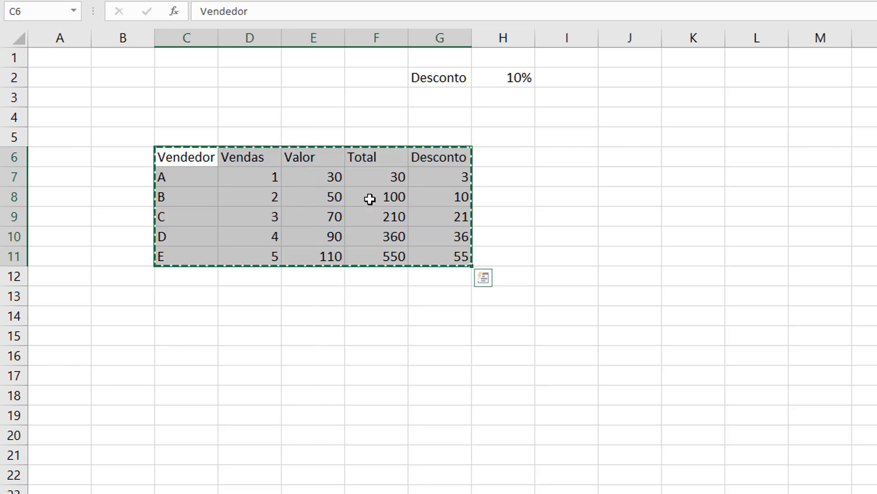
Paste the copied table at J6 using Paste Special with the Transpor option.
click(604, 158)
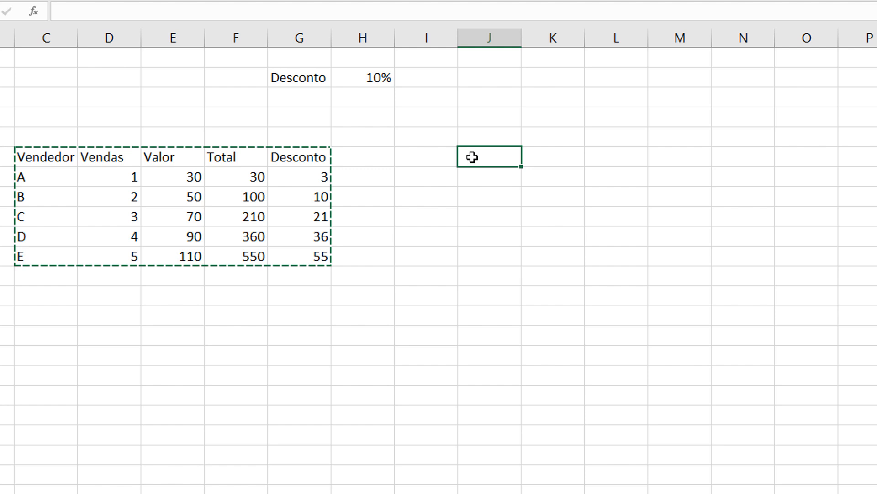
right_click(472, 157)
mouse_move(541, 250)
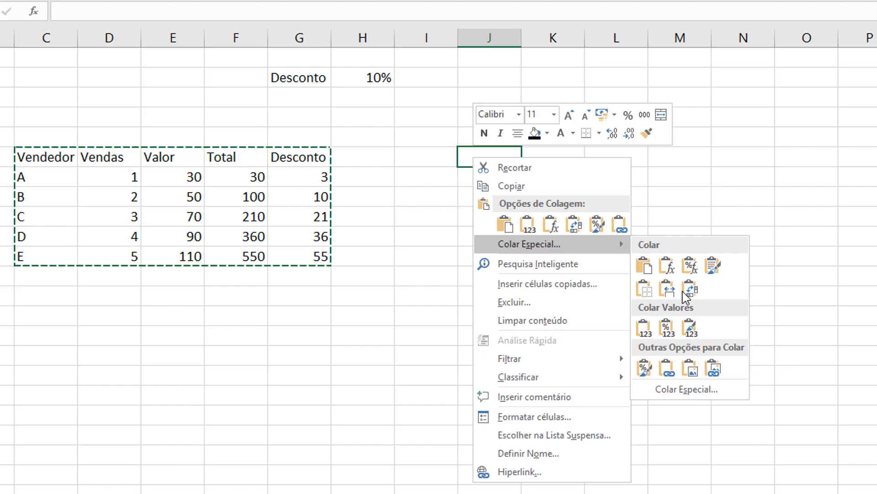
click(683, 391)
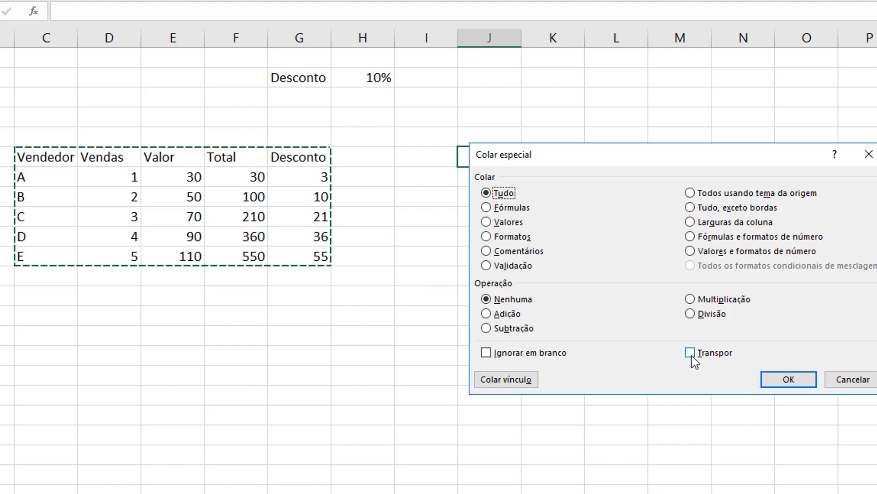
click(692, 357)
click(786, 380)
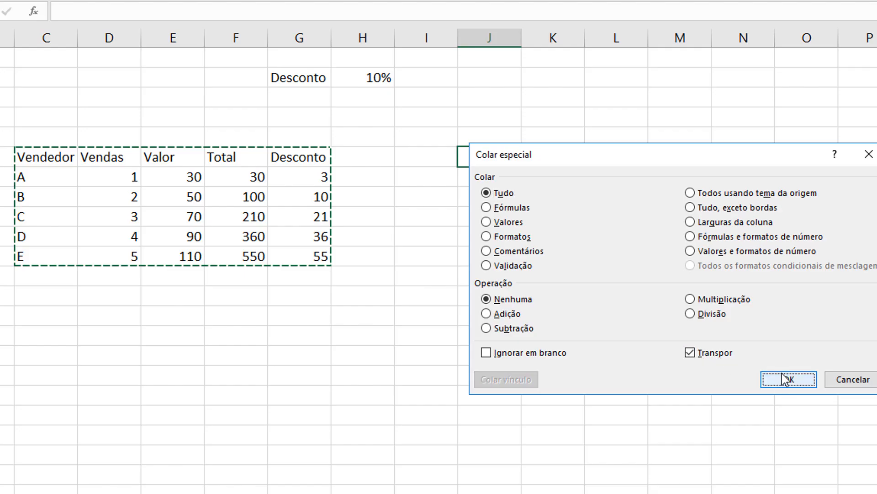
click(589, 277)
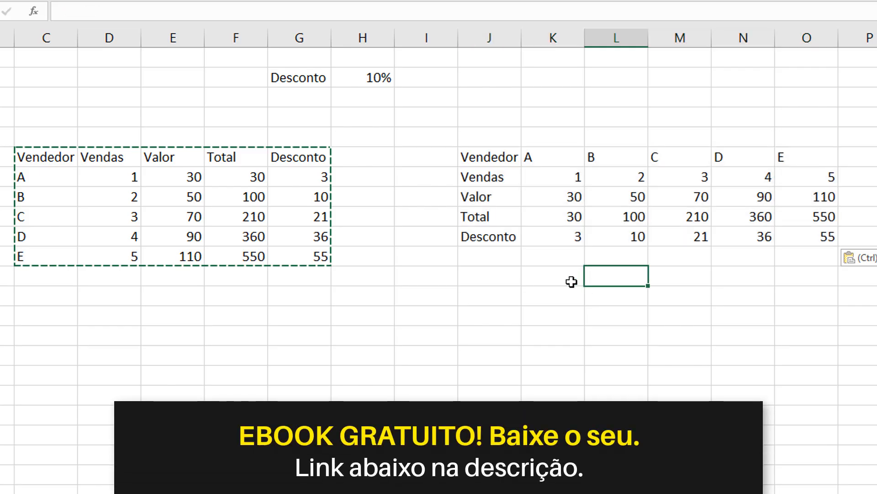
Clear the copy marquee and compare the original header row with the first column of the transposed table.
click(52, 156)
key(Escape)
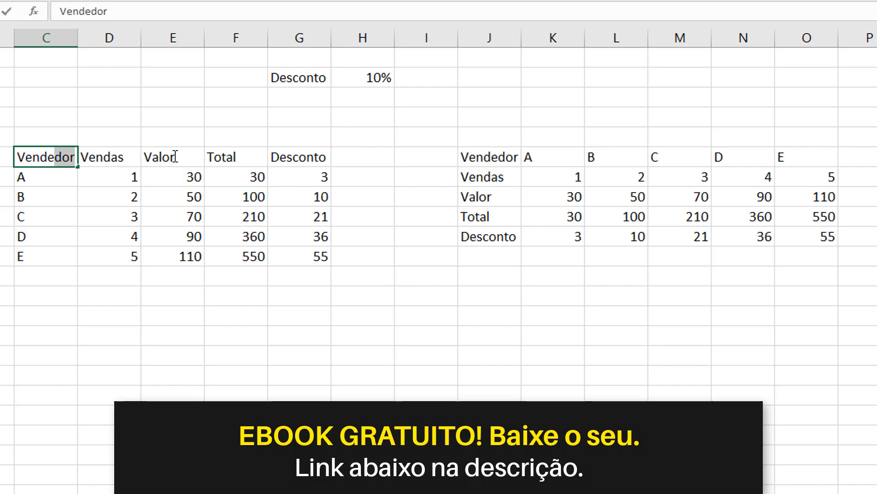
shift+click(280, 160)
drag(503, 159, 503, 240)
click(504, 290)
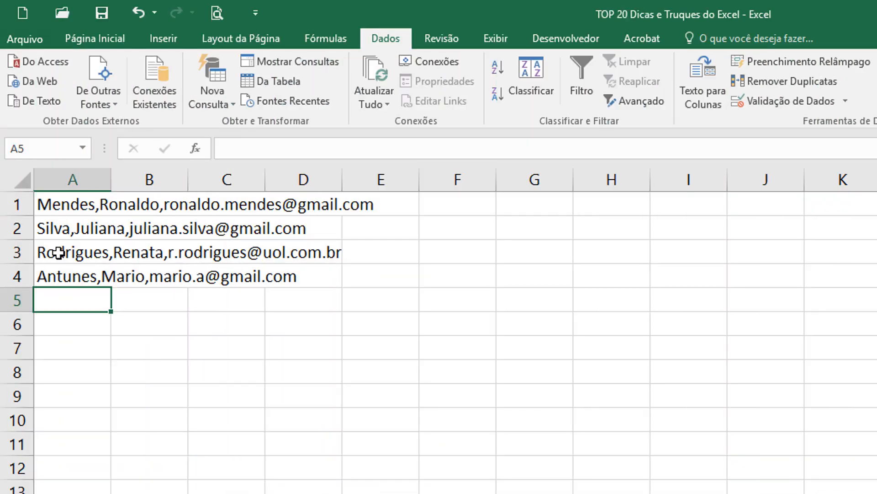
Auto-fit column A and set up its Text to Columns conversion as Delimitado with the Vírgula delimiter.
double_click(112, 181)
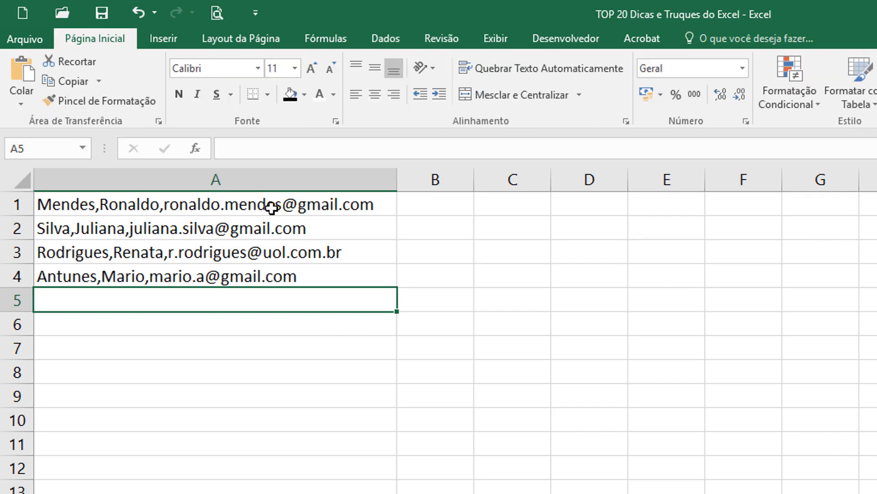
click(266, 175)
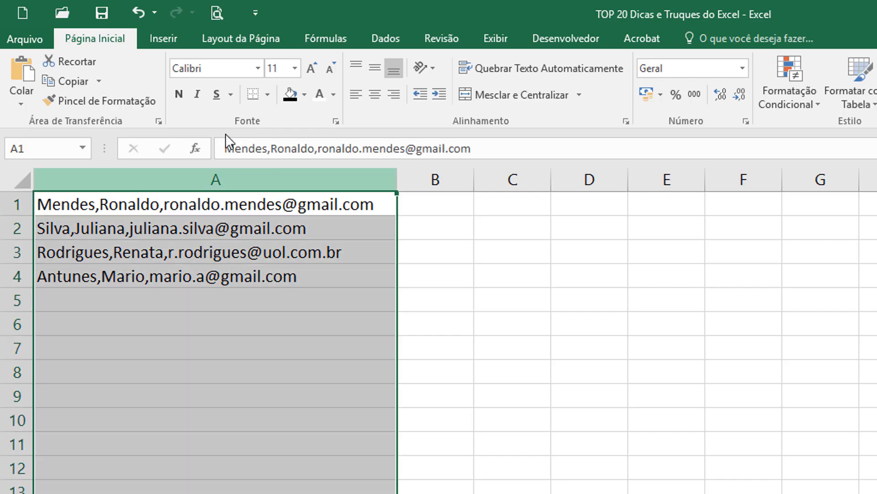
click(386, 39)
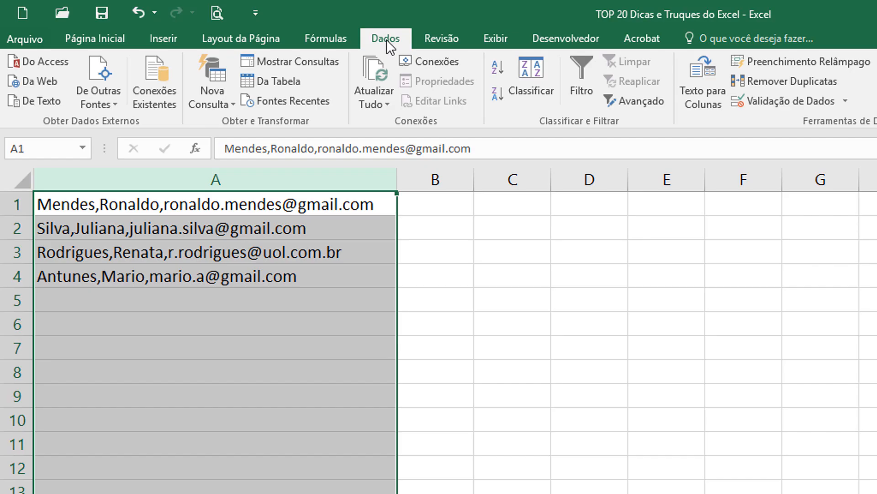
click(712, 98)
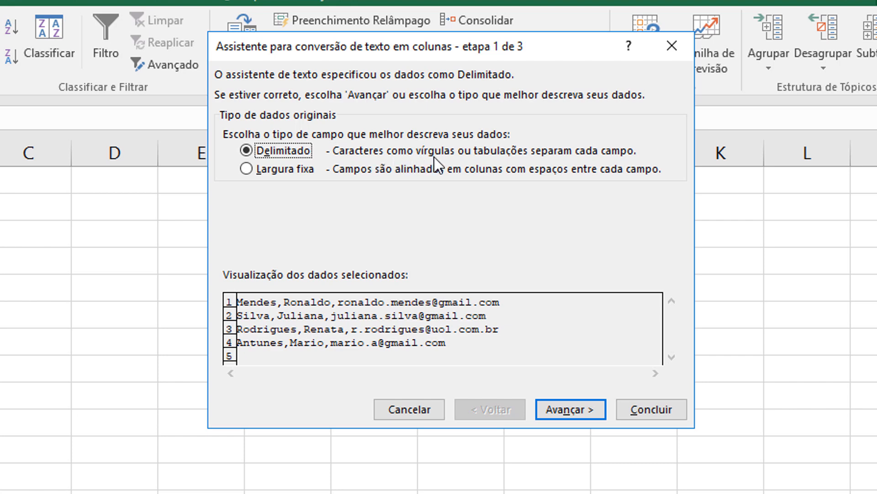
click(575, 408)
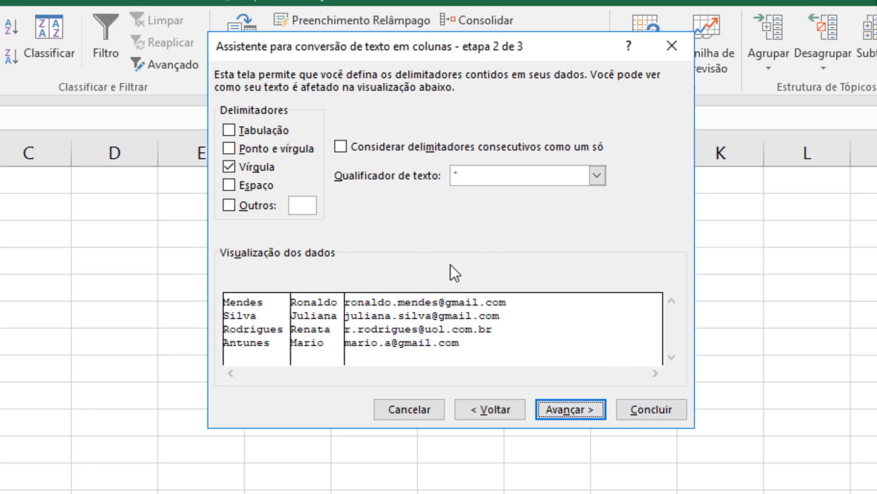
click(572, 408)
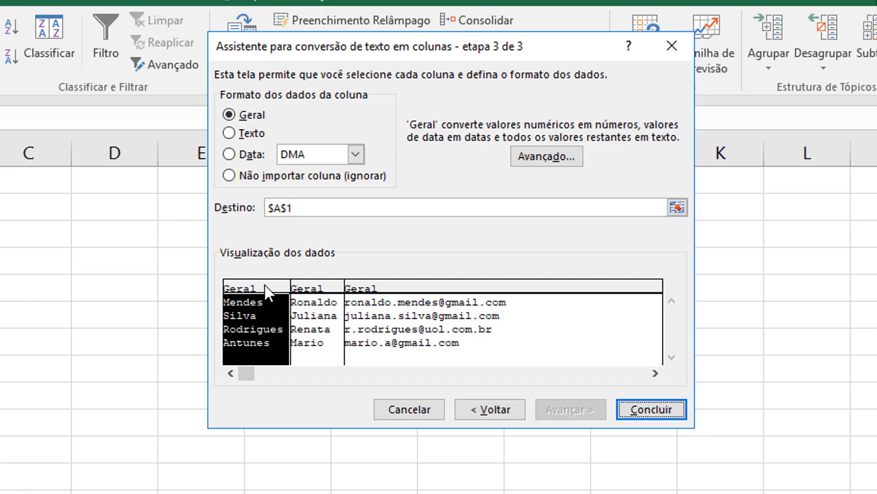
Exclude the surname and e-mail columns from the conversion with Não importar coluna (ignorar), keeping the first-name column as Geral.
click(229, 177)
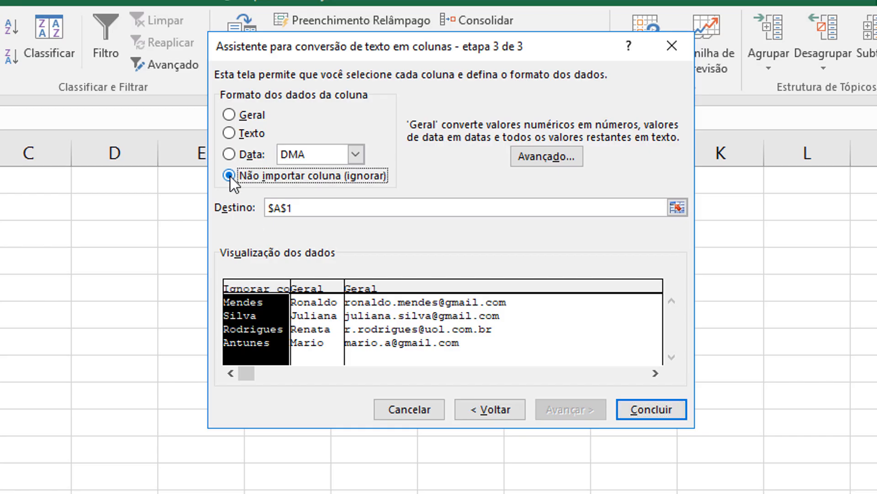
click(325, 287)
click(374, 285)
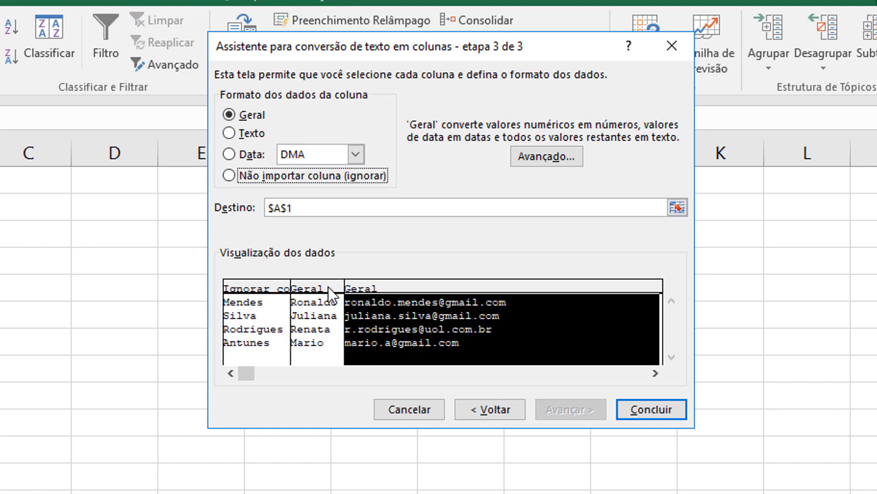
click(328, 286)
click(380, 286)
click(229, 175)
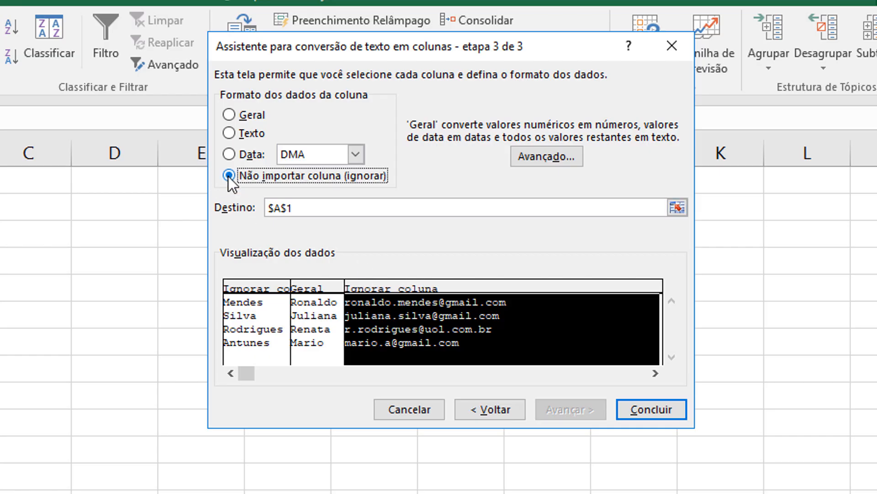
Finish the Text to Columns conversion with the surname and e-mail columns set to Geral, and auto-fit column A.
click(229, 115)
click(259, 292)
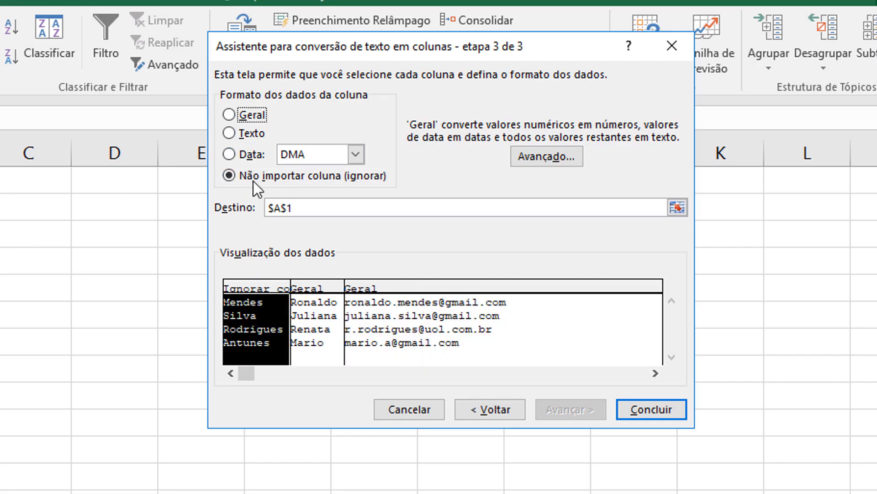
click(230, 115)
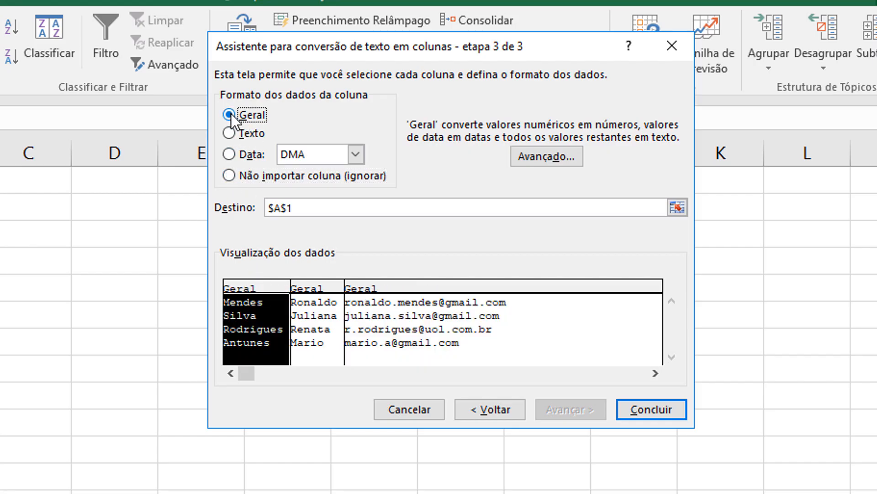
click(651, 409)
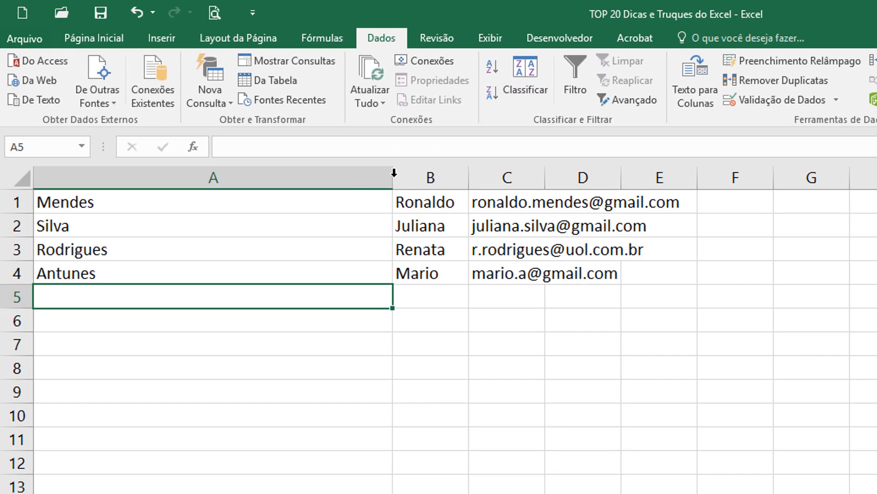
double_click(394, 173)
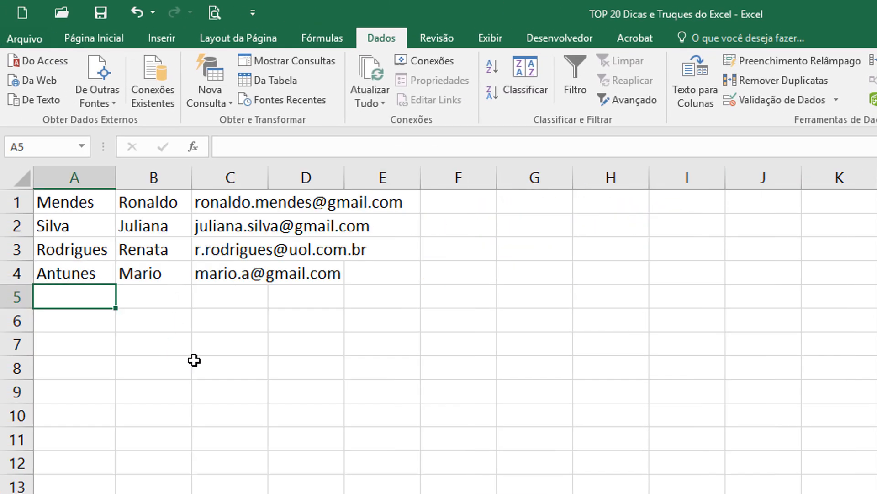
Review how the split data is distributed across columns A, B and C.
click(164, 376)
drag(72, 198, 215, 273)
click(87, 177)
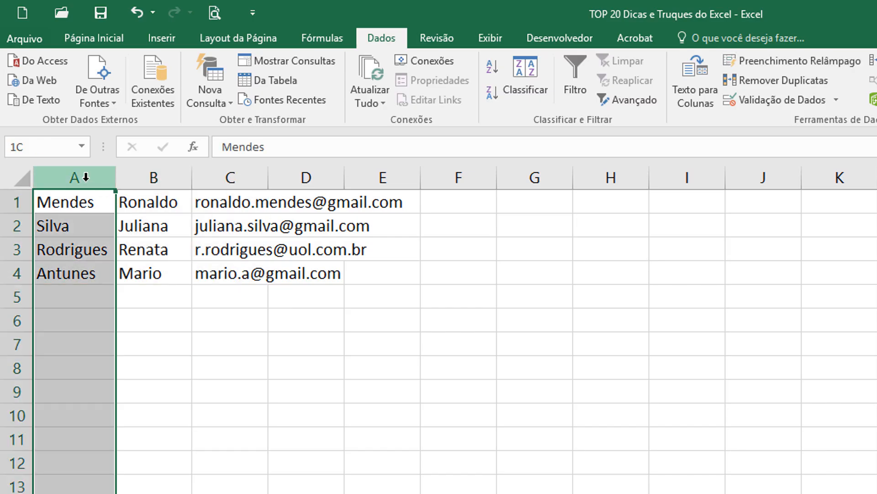
click(146, 177)
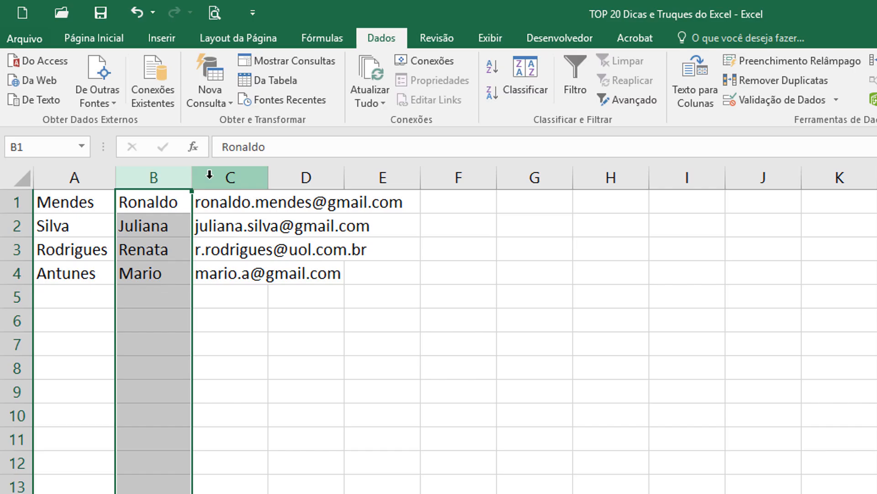
click(224, 177)
click(336, 383)
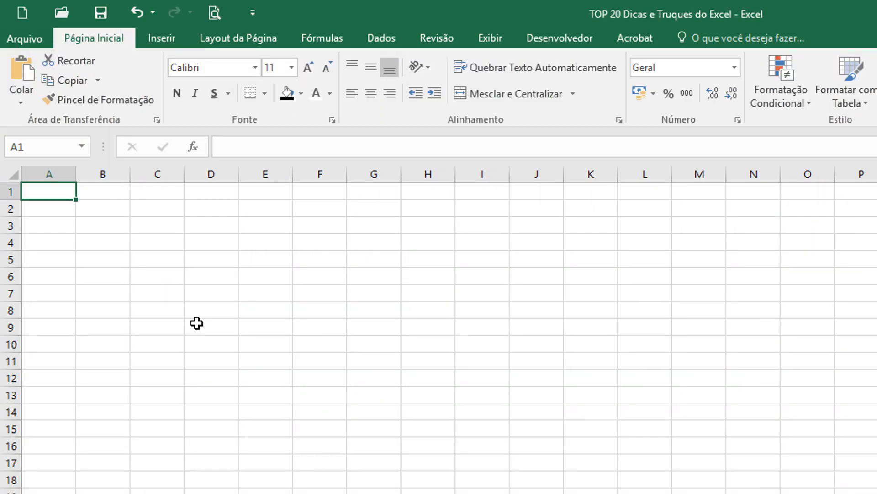
Insert a screenshot of the open LibreOffice Writer window into the sheet and shrink it to a height of about 9,3.
click(168, 36)
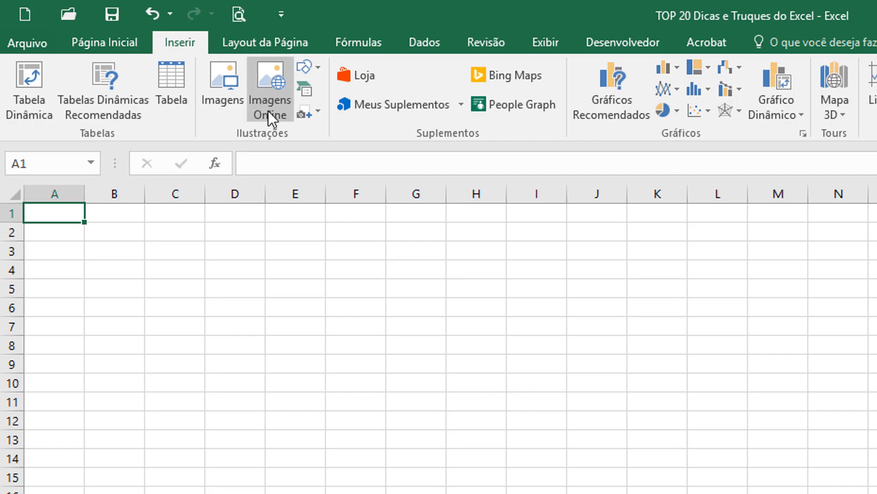
click(320, 107)
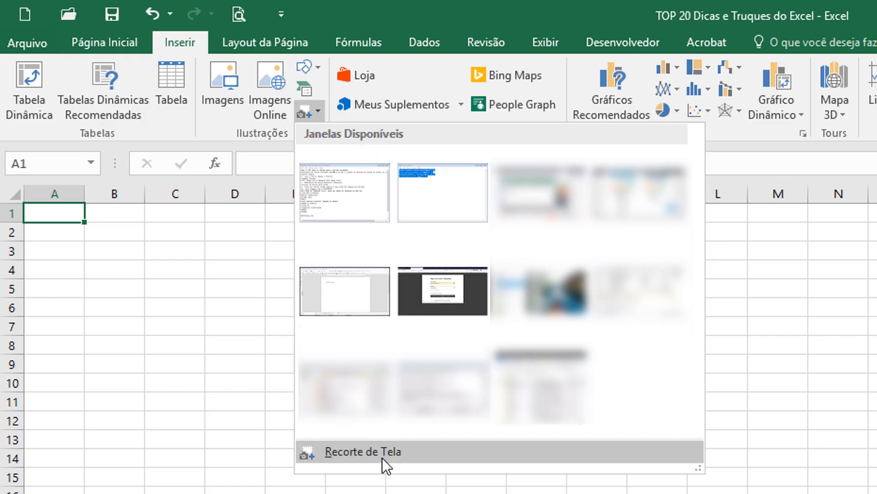
click(338, 300)
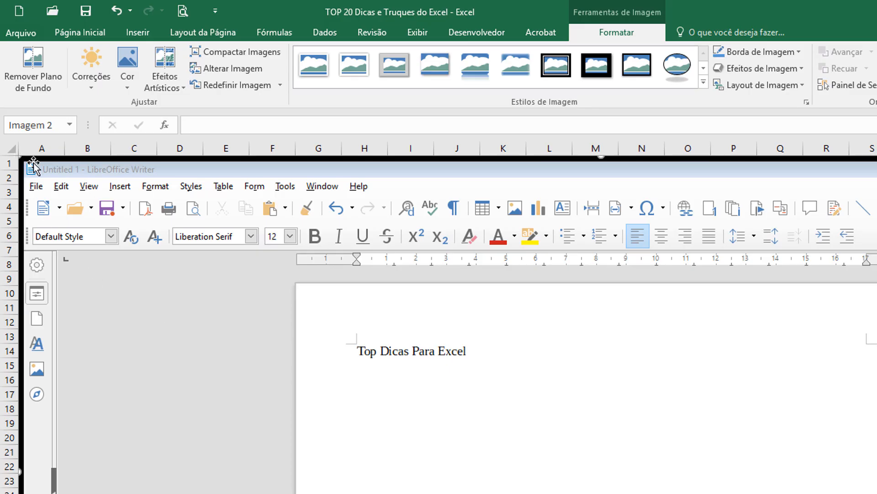
drag(24, 161, 364, 333)
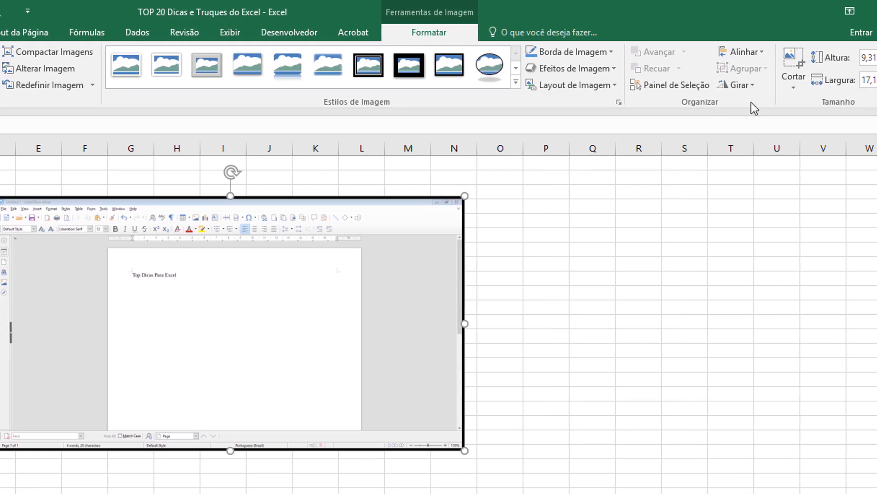
Crop both sides of the inserted screenshot, keeping the middle section with the text Top Dicas Para Excel.
click(797, 57)
drag(464, 324, 328, 323)
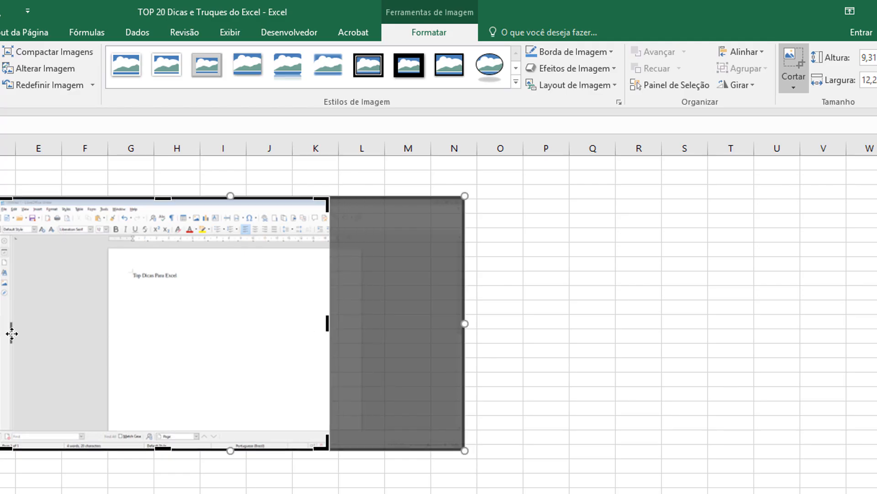
drag(0, 326, 108, 325)
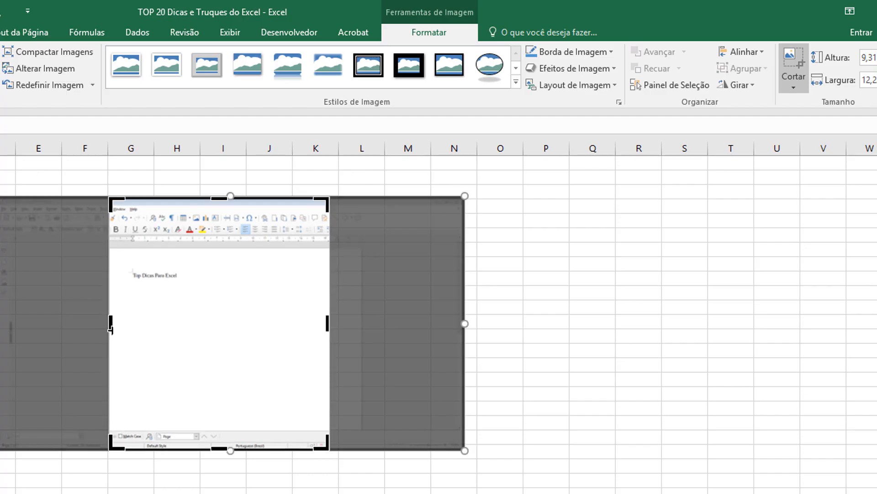
click(791, 62)
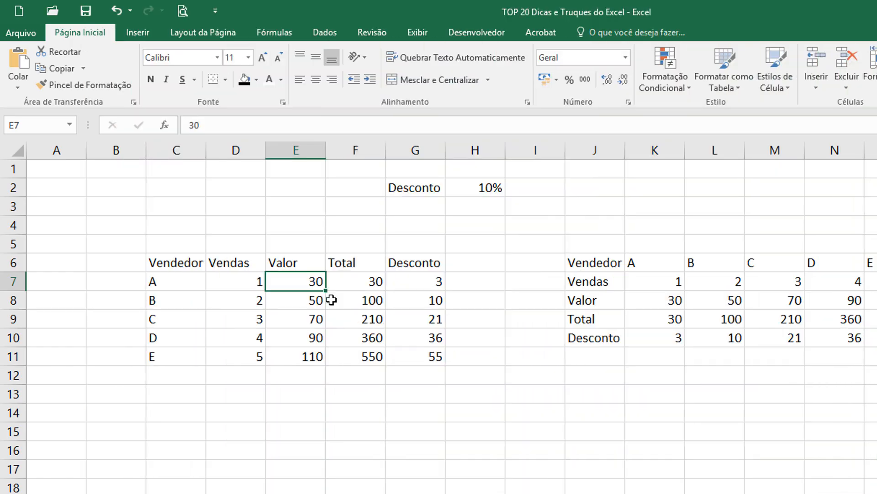
Examine the formulas in the Total and Desconto columns and in the Total row of the transposed table.
drag(368, 284, 373, 357)
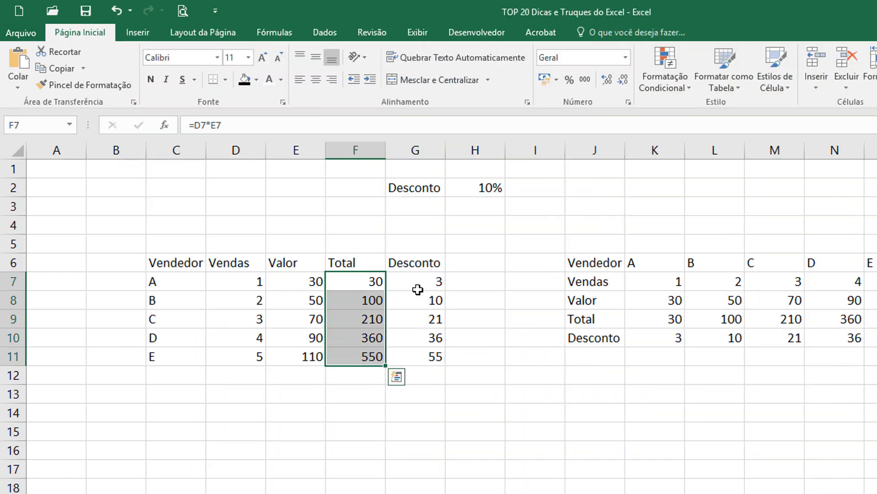
drag(418, 289, 418, 360)
click(416, 318)
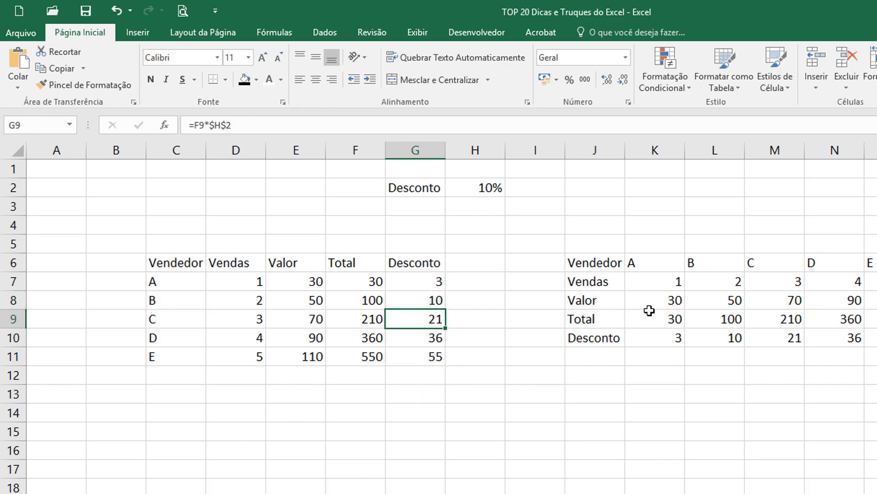
click(675, 319)
click(731, 319)
click(788, 319)
click(846, 319)
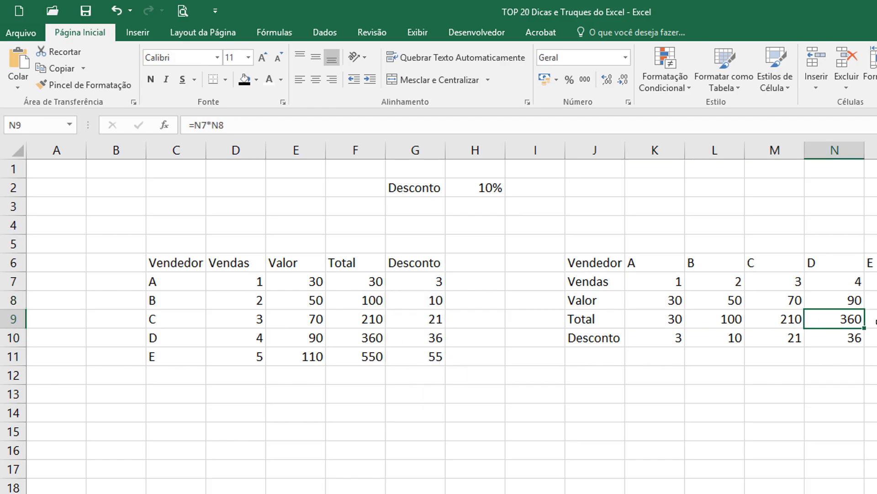
click(399, 378)
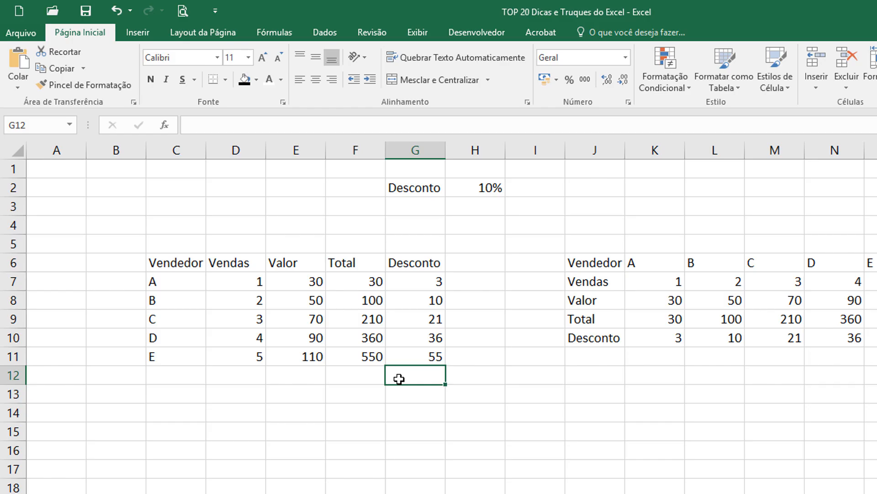
Enable Mostrar fórmulas nas células em vez dos resultados calculados for the Relativo x Absoluto sheet in the advanced Excel options.
click(31, 35)
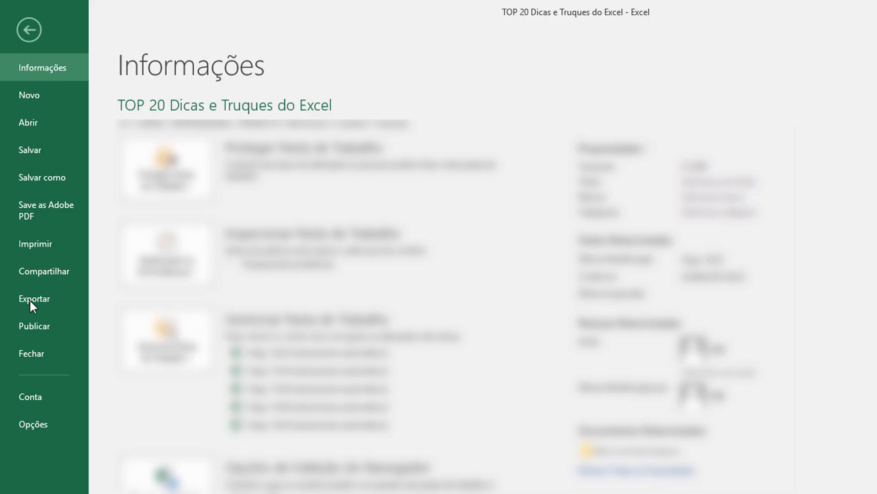
click(32, 424)
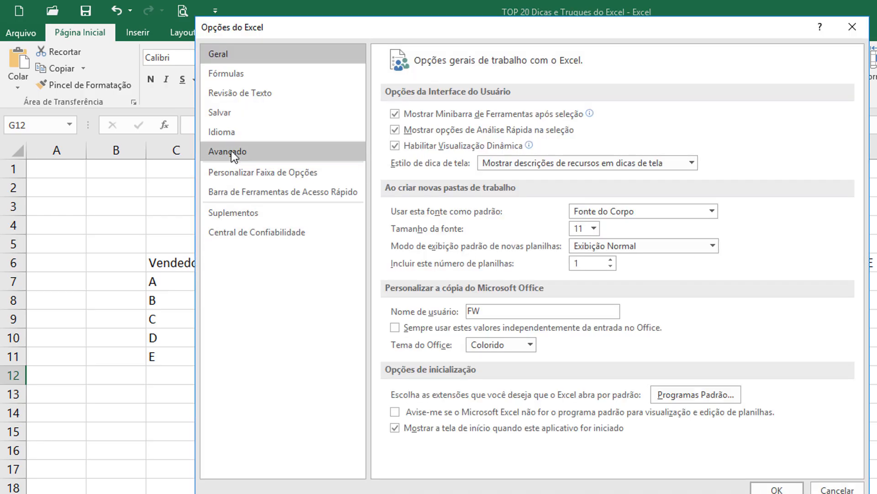
click(232, 151)
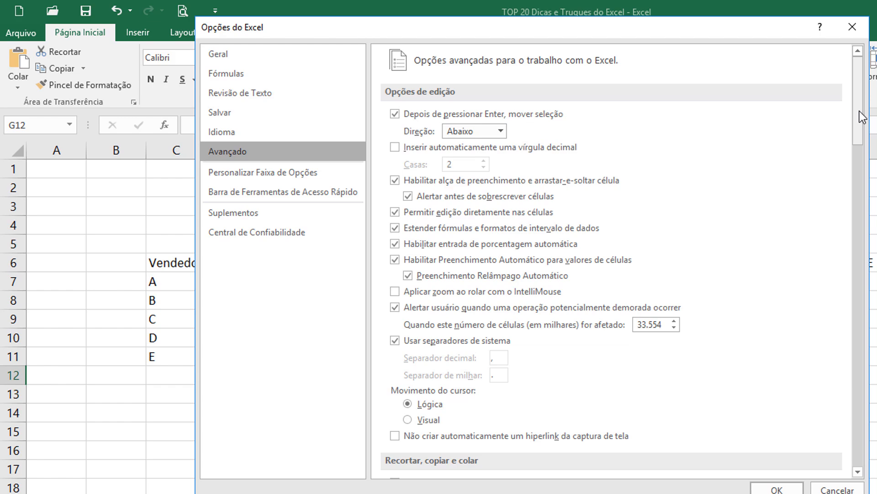
scroll(862, 174, down, 5)
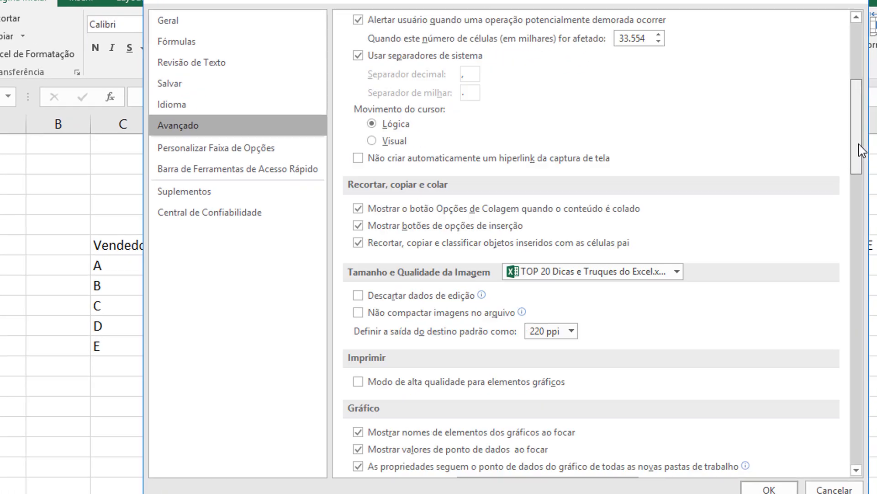
drag(859, 145, 862, 289)
drag(858, 221, 858, 244)
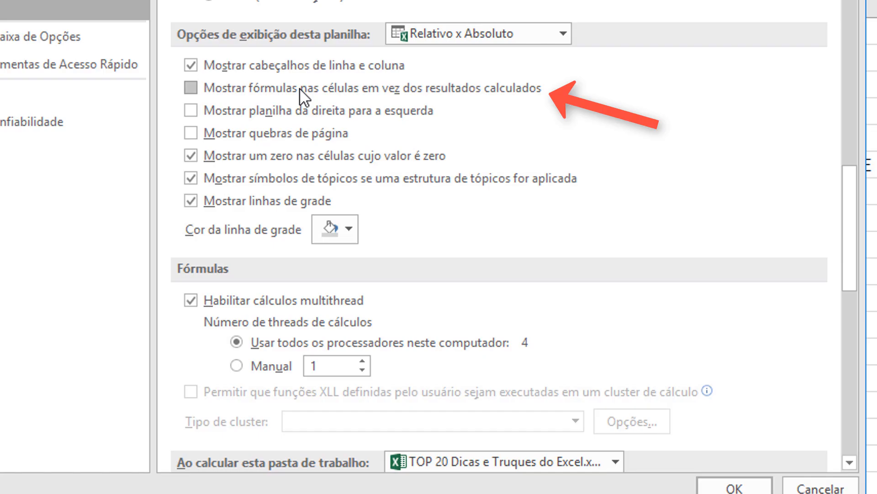
click(299, 88)
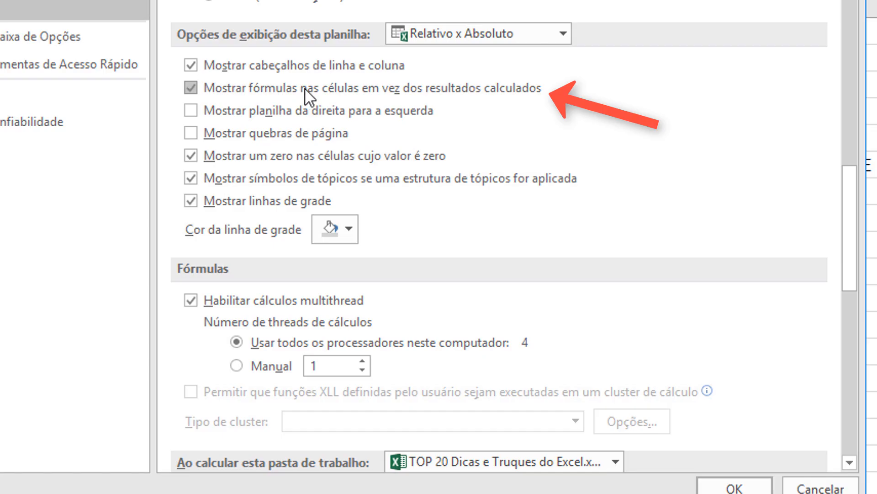
click(751, 488)
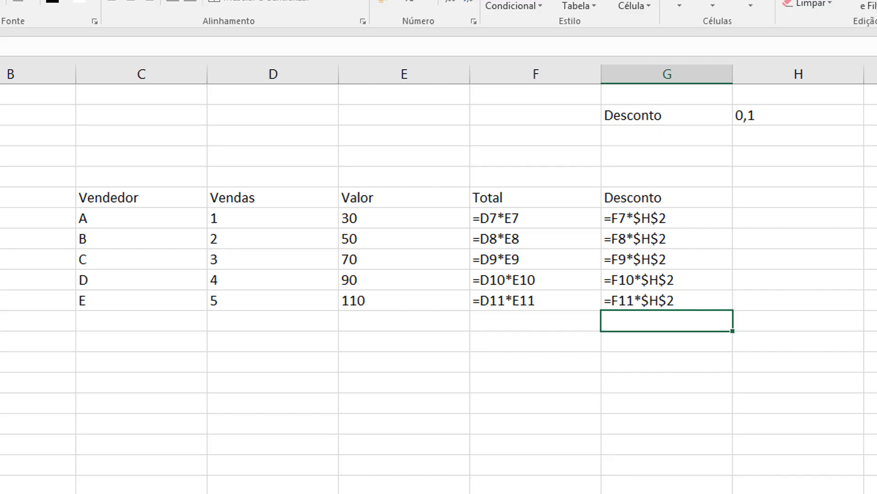
Compare the formulas displayed in the Total and Desconto columns with those in the transposed table.
scroll(439, 274, down, 1)
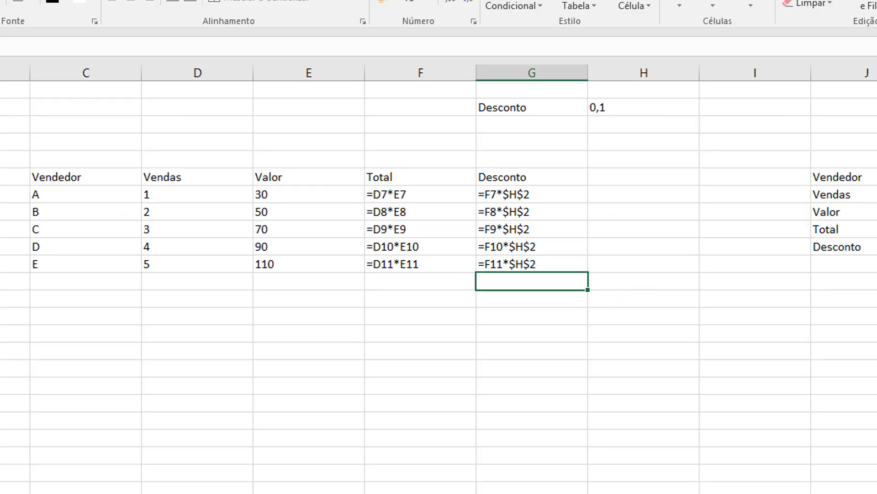
scroll(439, 274, right, 2)
drag(184, 194, 185, 265)
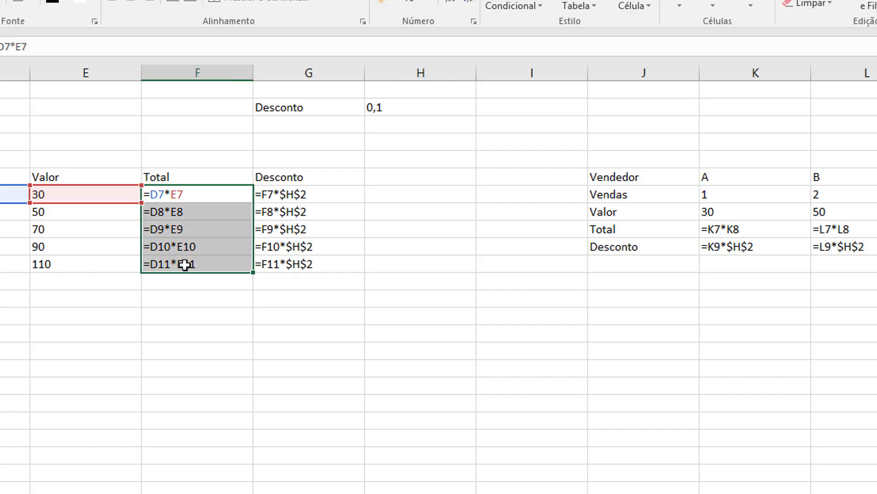
drag(283, 195, 288, 264)
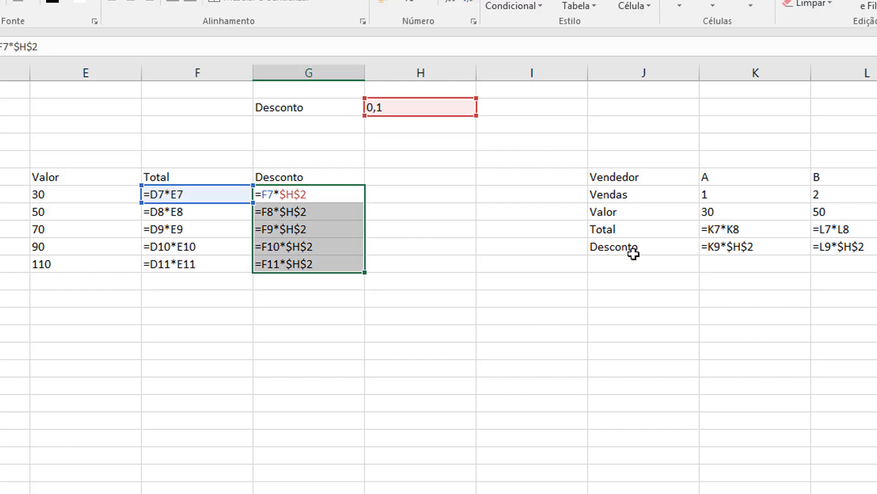
click(750, 230)
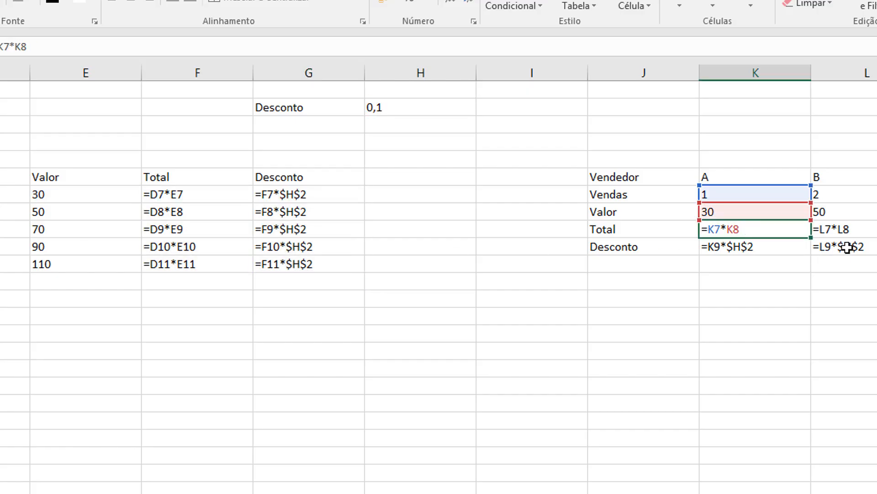
Toggle the sheet's cell display between formulas and calculated results.
click(164, 296)
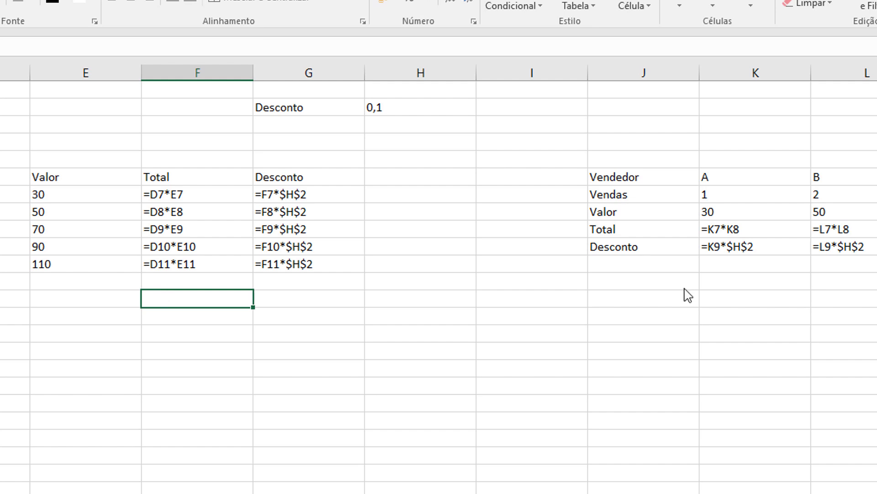
key(ctrl+grave)
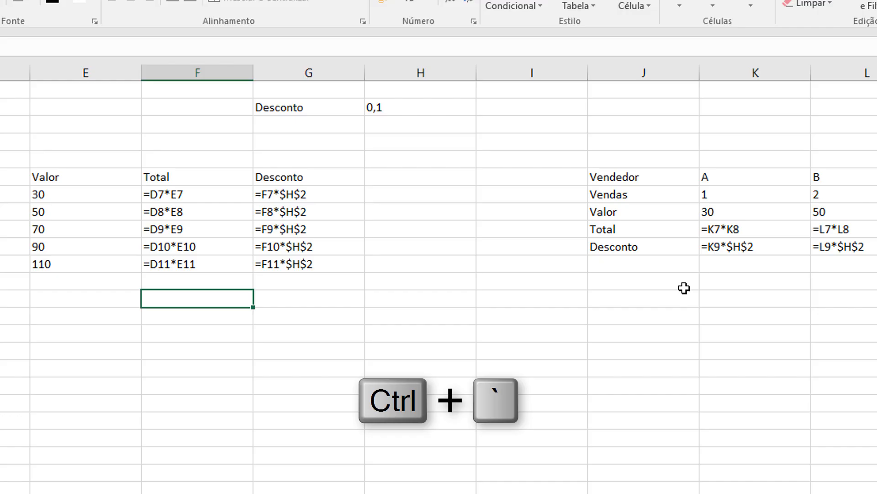
key(ctrl+grave)
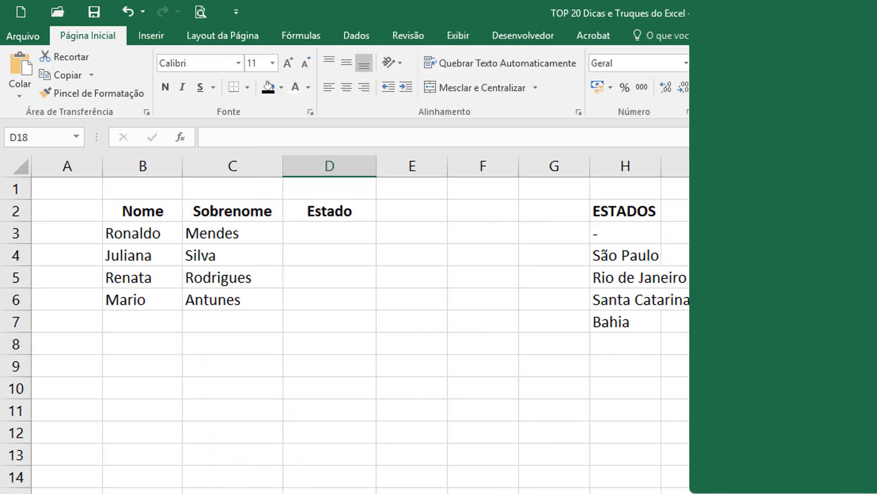
Set up data validation for the first Estado cell, D3, allowing only values from a Lista.
click(317, 229)
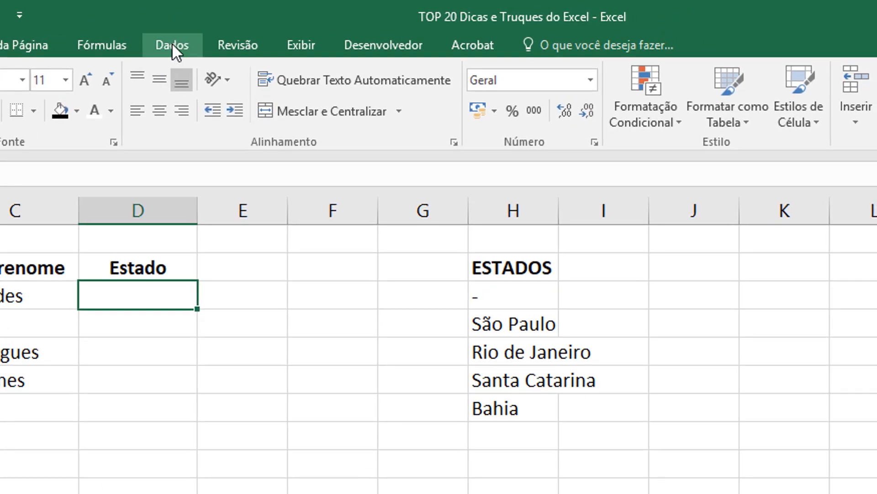
click(172, 44)
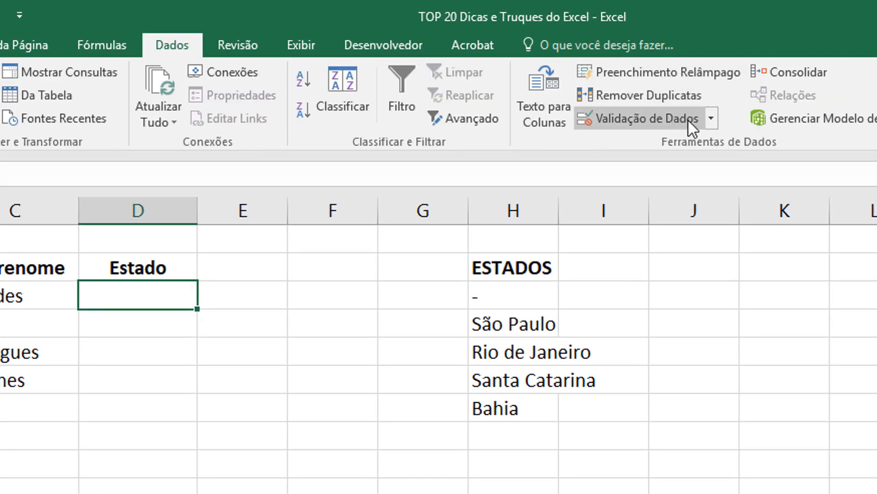
click(711, 119)
click(640, 143)
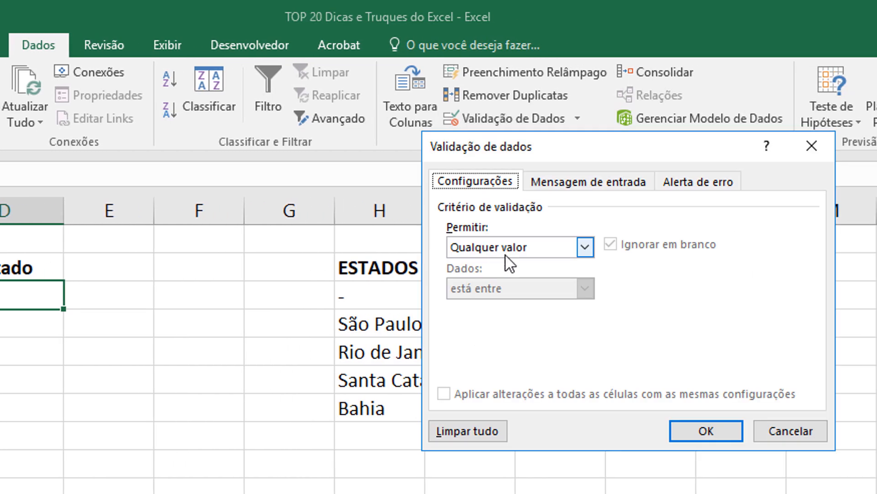
click(584, 247)
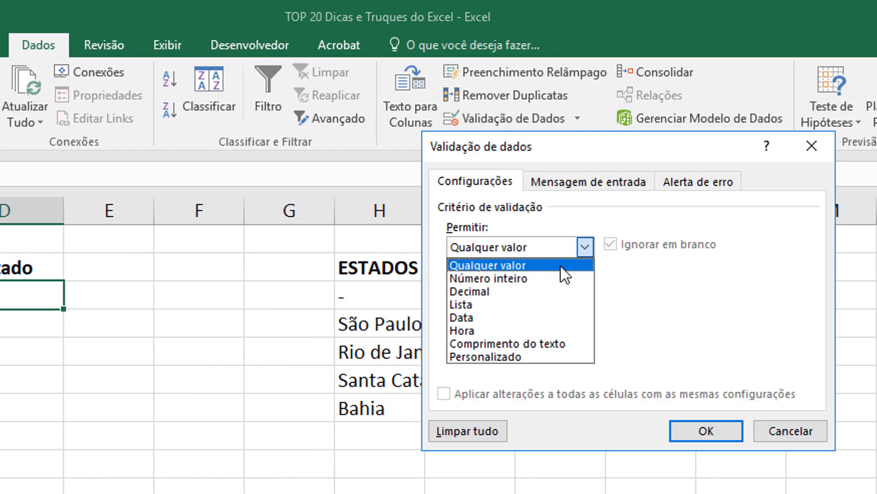
click(547, 301)
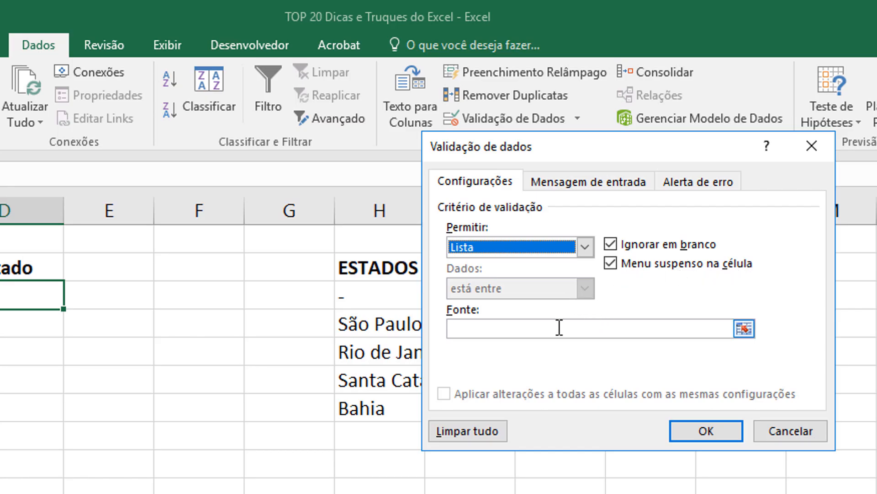
Use the ESTADOS values in $H$3:$H$7 as the validation list source, and choose Santa Catarina from the list in D3.
click(526, 329)
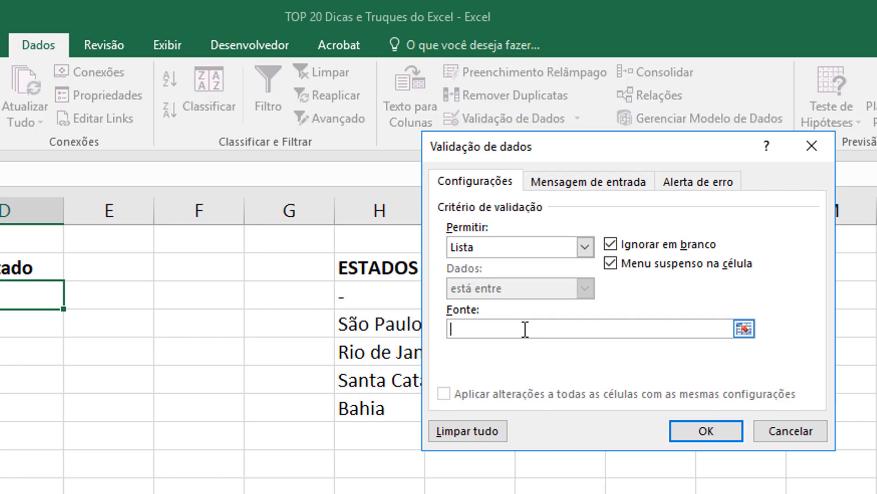
drag(574, 143, 624, 145)
drag(366, 295, 365, 418)
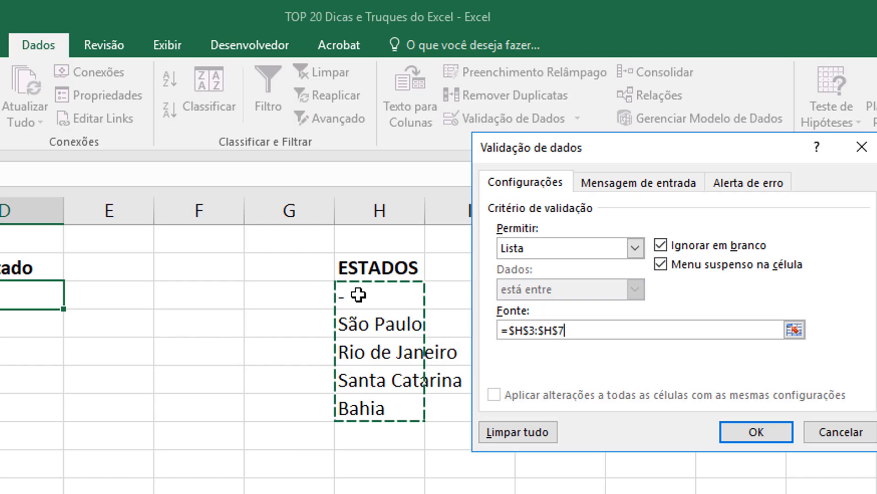
click(756, 432)
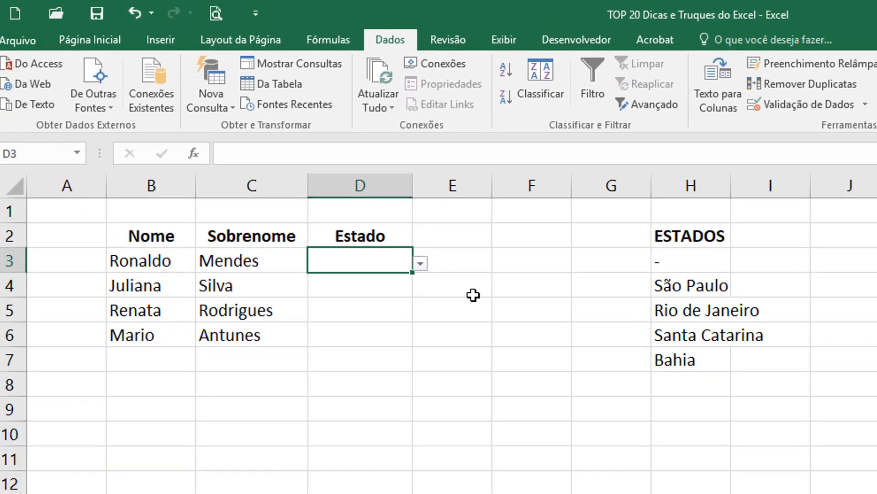
click(71, 299)
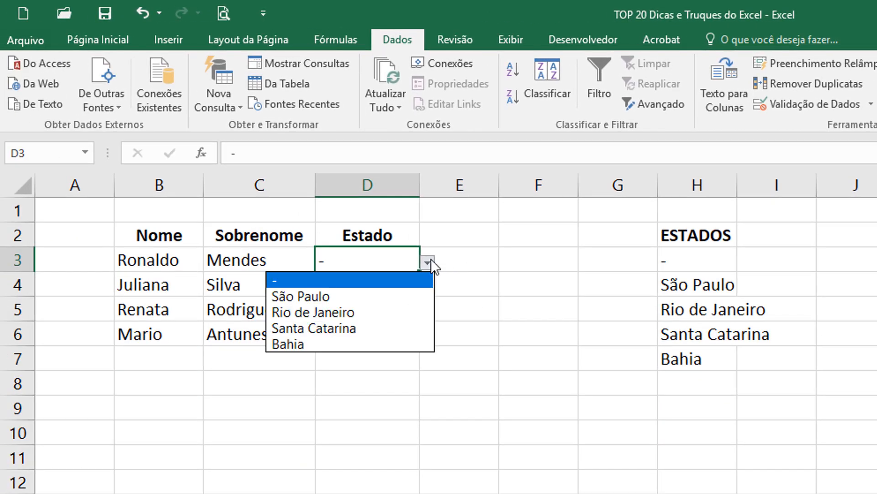
click(358, 327)
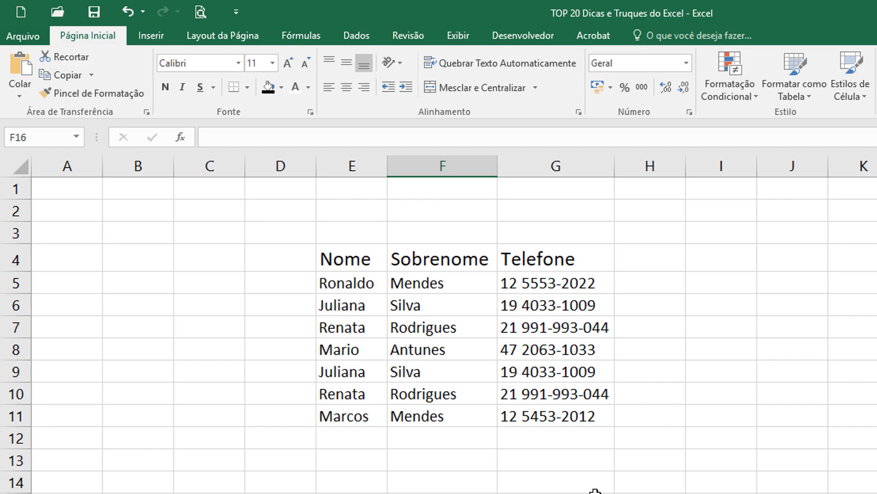
Remove duplicates from the contact table E4:G11, treating the first row as headers and comparing the Nome, Sobrenome and Telefone columns.
drag(341, 258, 530, 415)
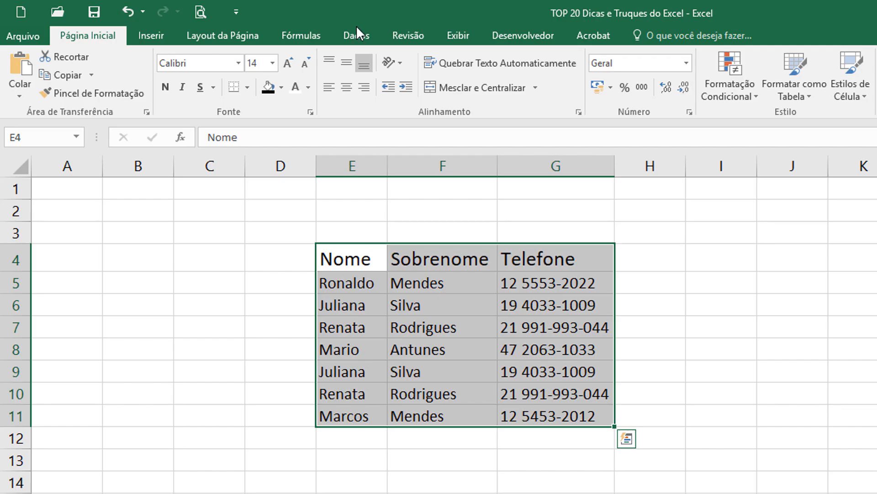
click(360, 36)
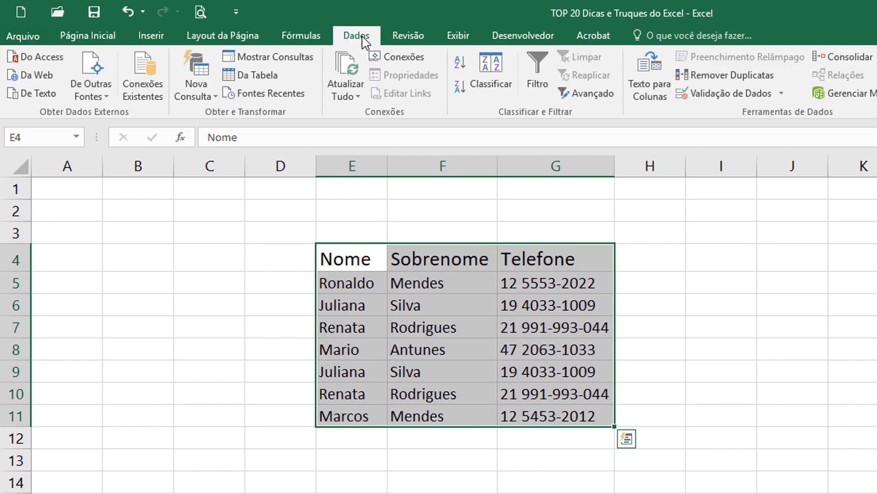
click(733, 76)
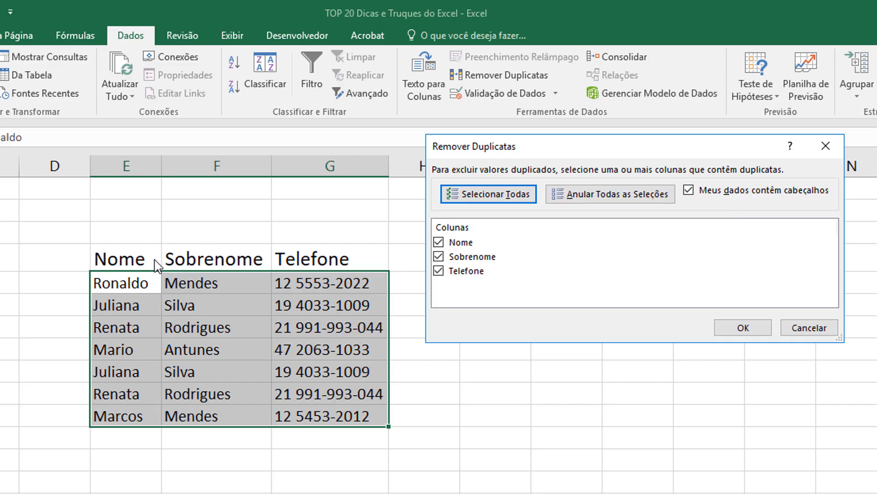
click(691, 192)
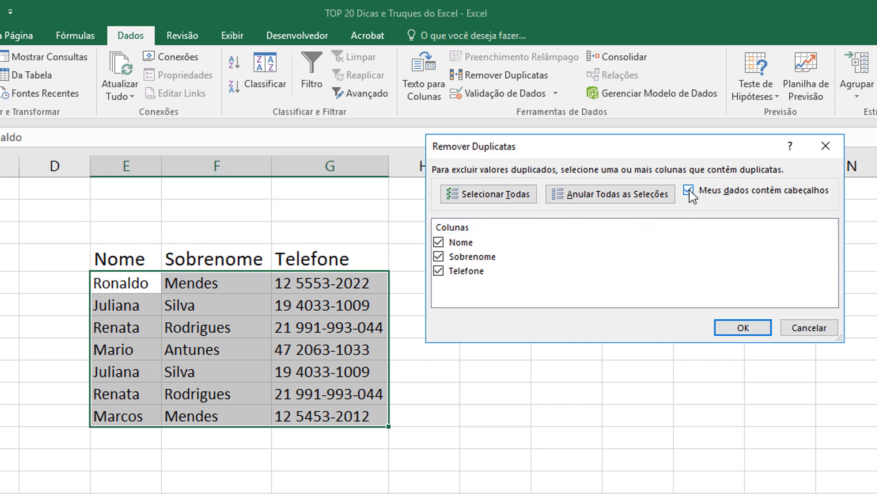
click(690, 191)
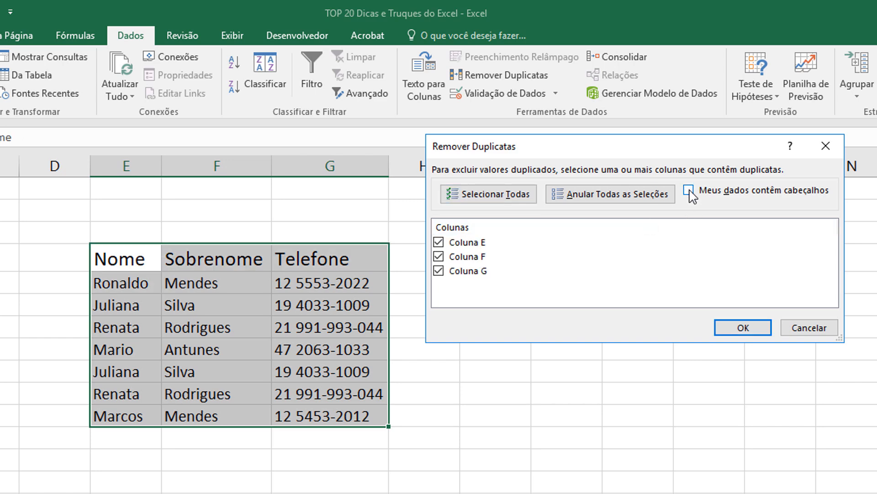
click(690, 191)
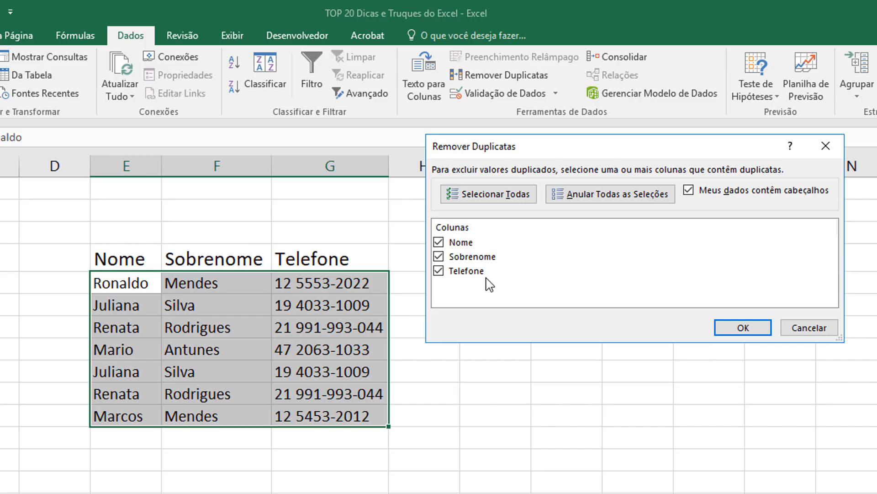
click(744, 328)
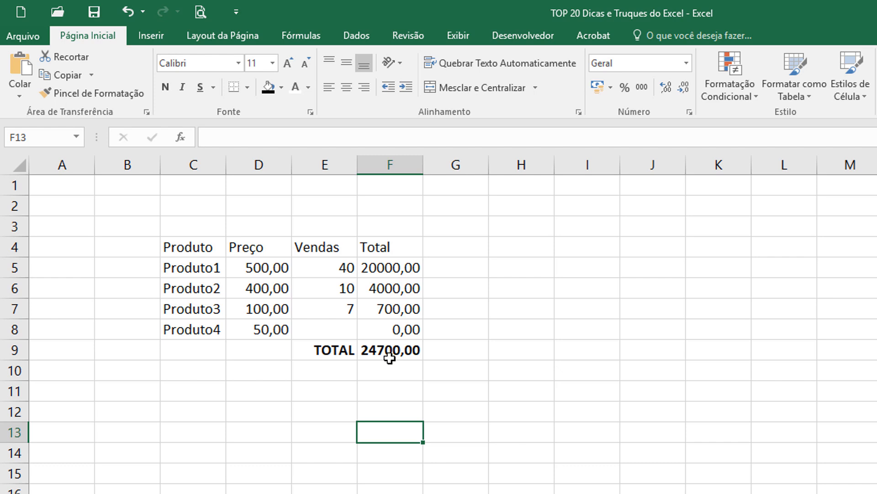
Start Atingir Meta for the product sales table and define the TOTAL amount in F9 as the goal cell.
click(335, 331)
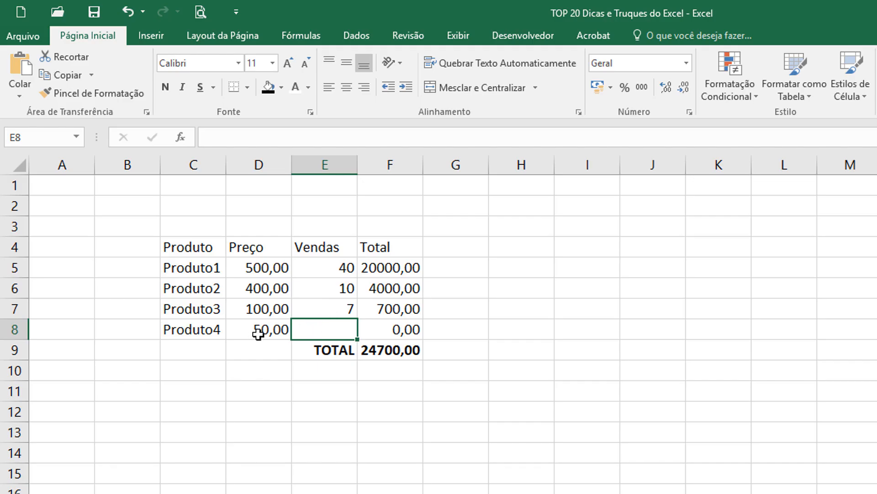
click(279, 333)
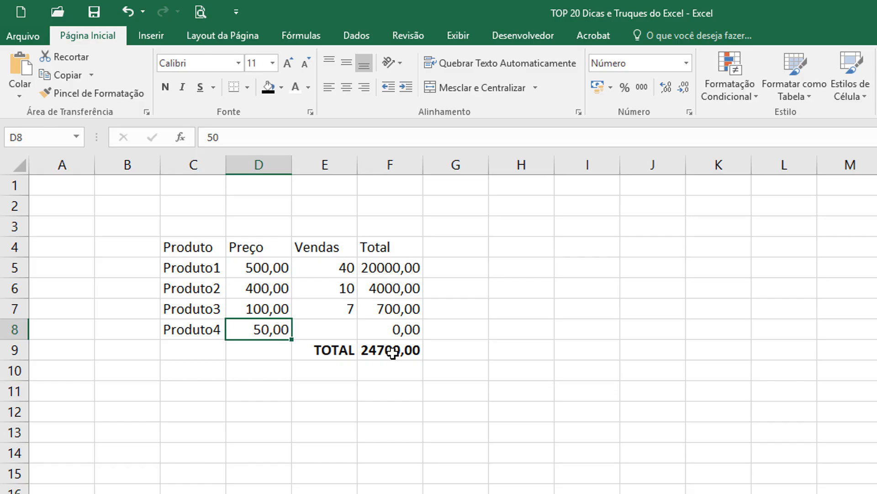
click(346, 328)
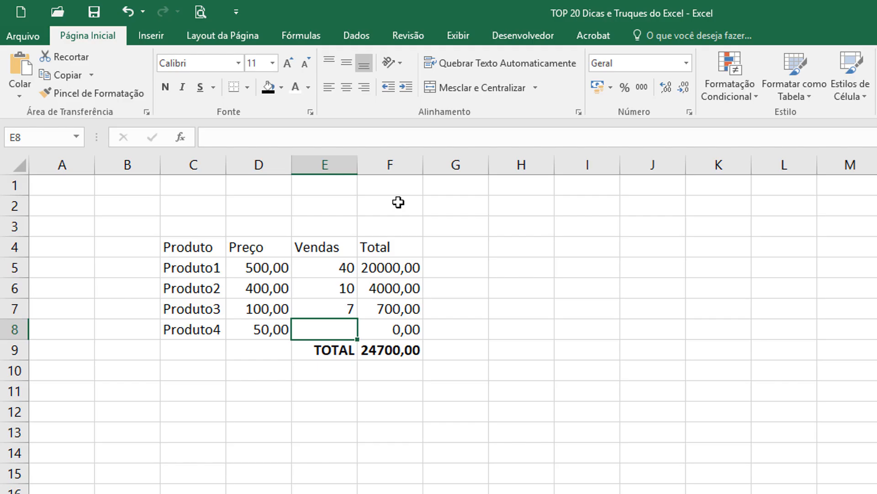
click(357, 35)
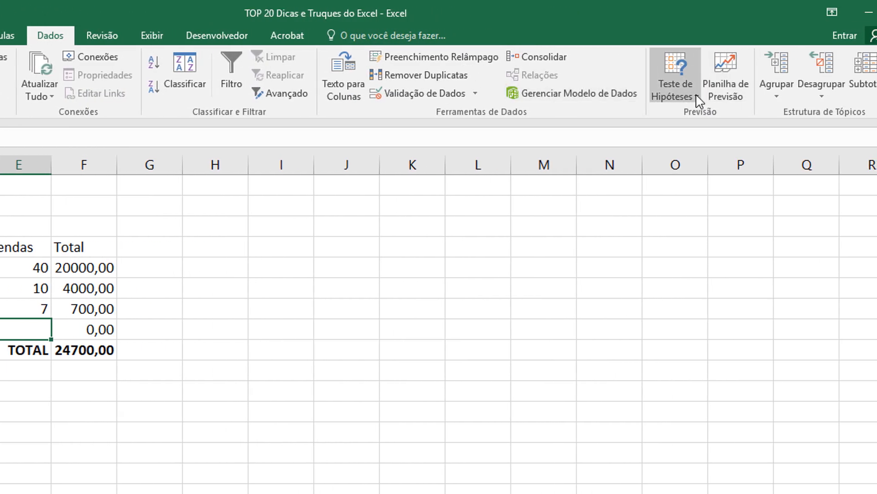
click(698, 97)
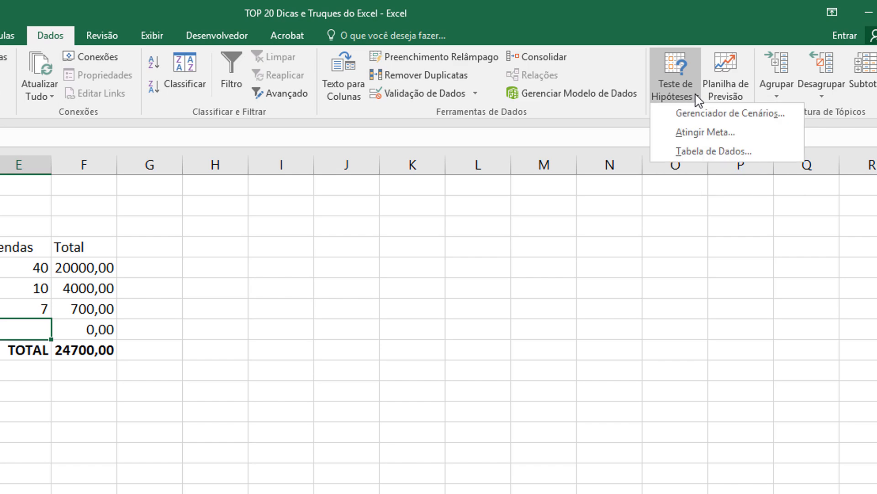
click(712, 133)
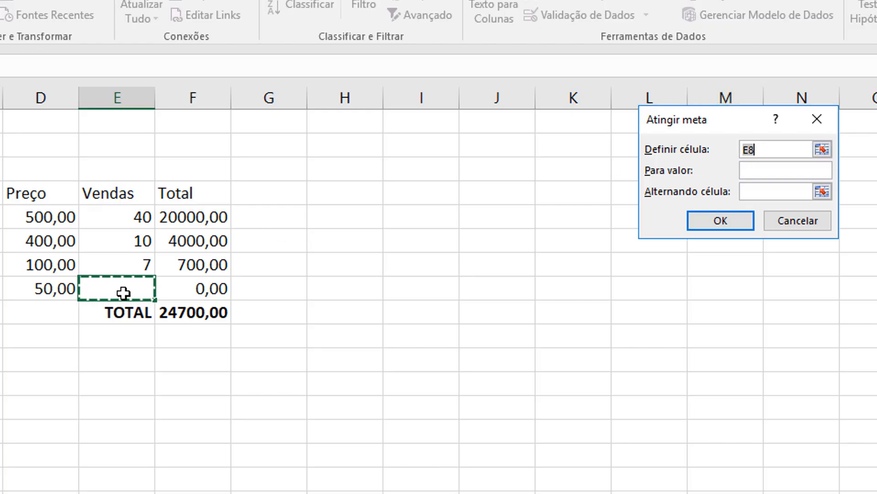
click(195, 315)
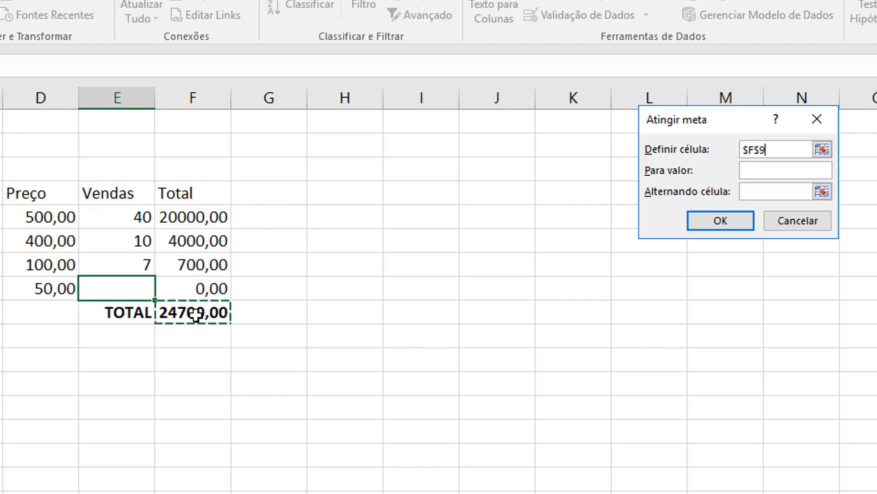
Set the goal value to 30000 with Produto4's Vendas cell E8 as the changing cell, and accept the solution.
click(760, 172)
click(759, 172)
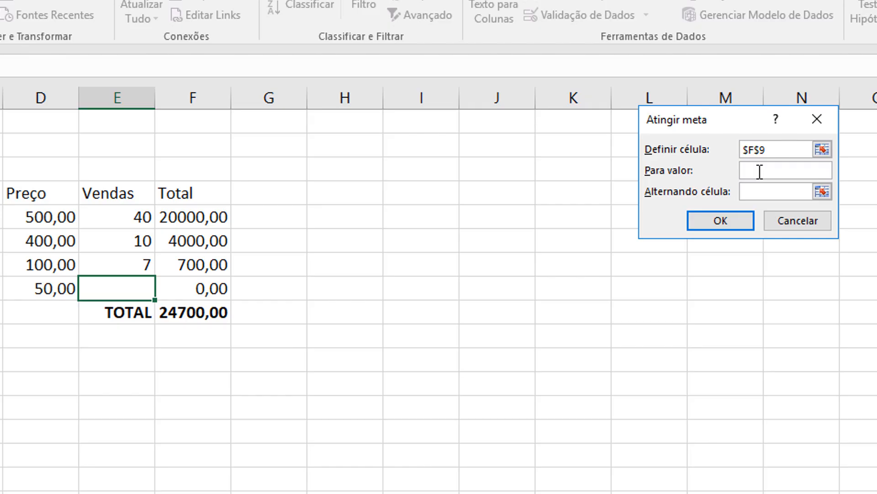
text(30000)
click(760, 192)
click(112, 290)
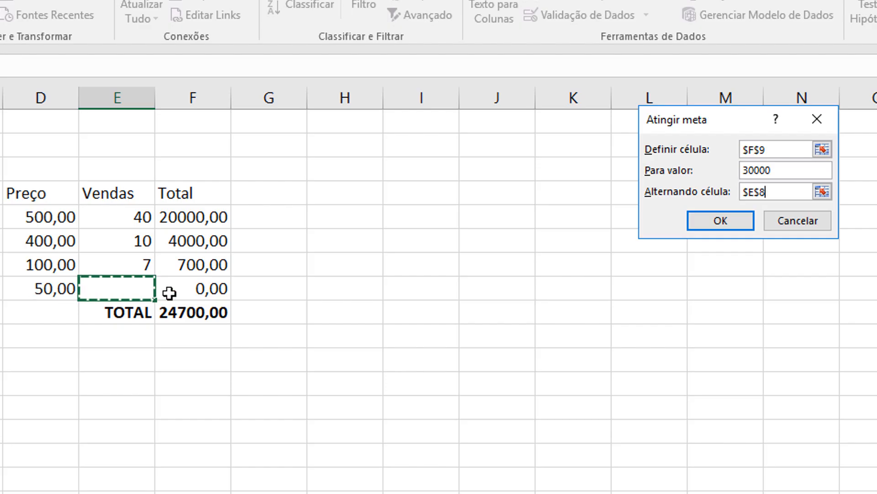
click(709, 218)
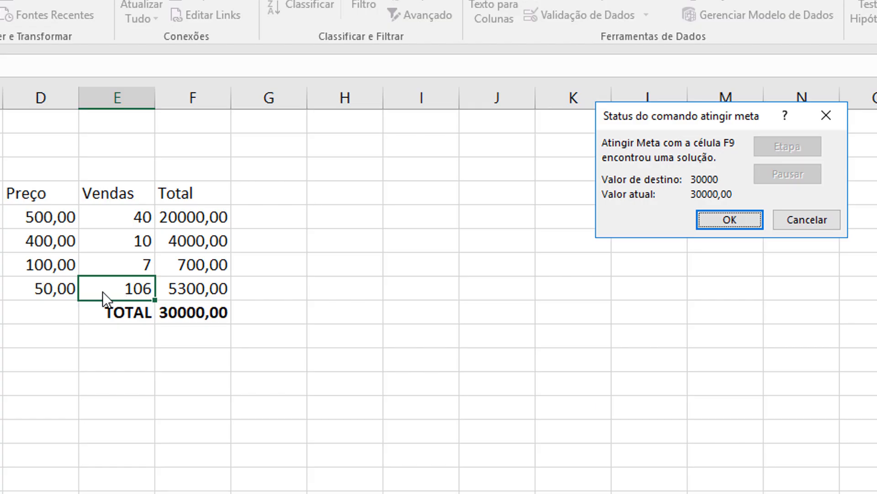
click(747, 221)
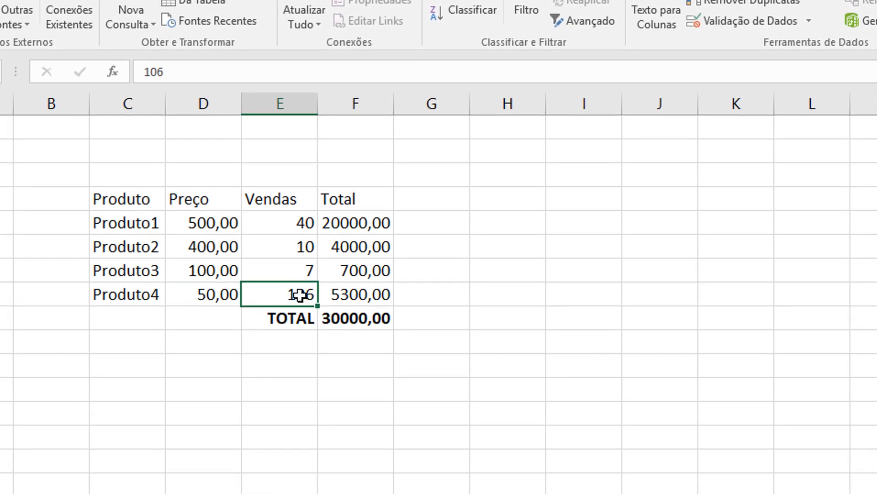
Examine Produto4's price and total formula, the other product totals, and the TOTAL cell.
click(218, 296)
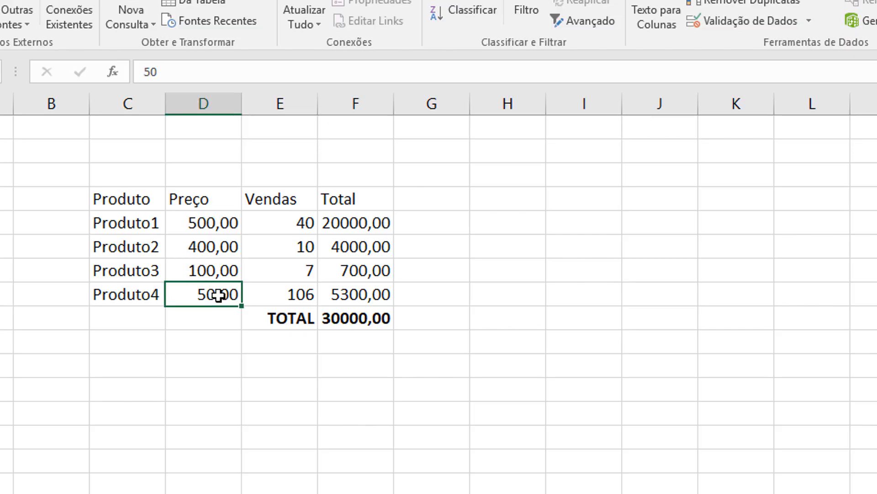
click(369, 300)
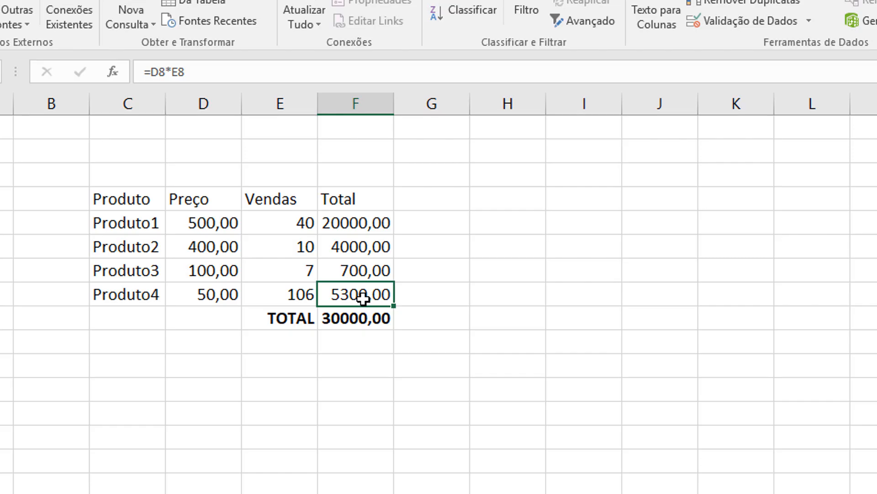
drag(362, 222, 360, 296)
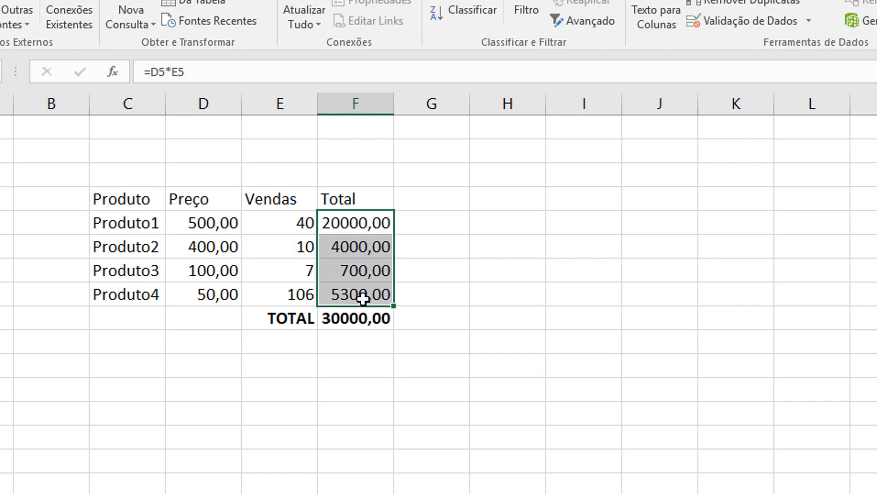
click(365, 320)
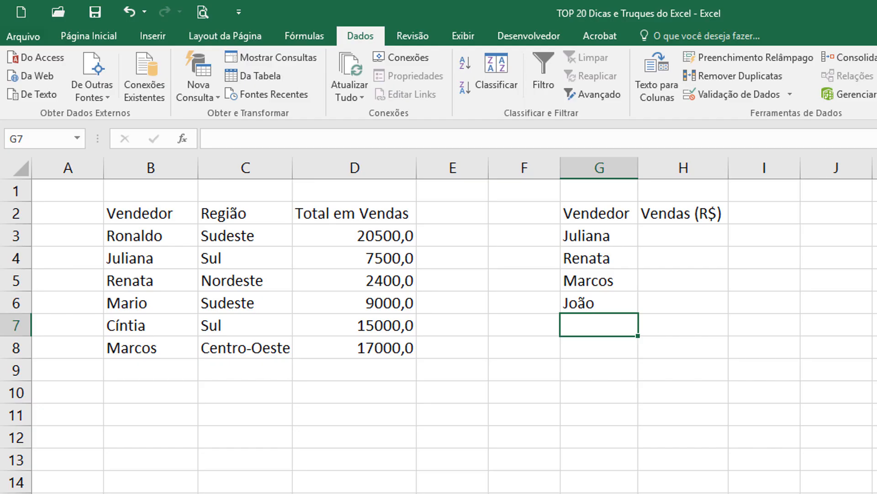
Examine the salesperson lookup cells G3 and H3 and the source sales table in columns B to D.
click(674, 239)
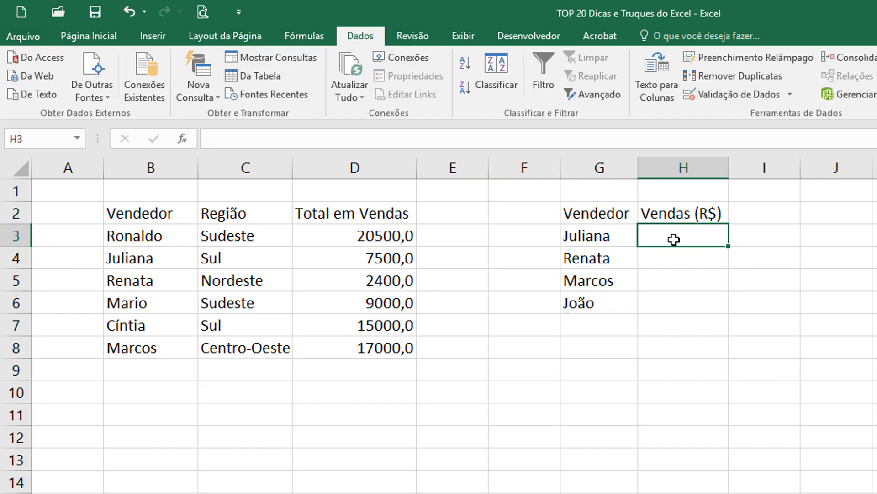
click(613, 236)
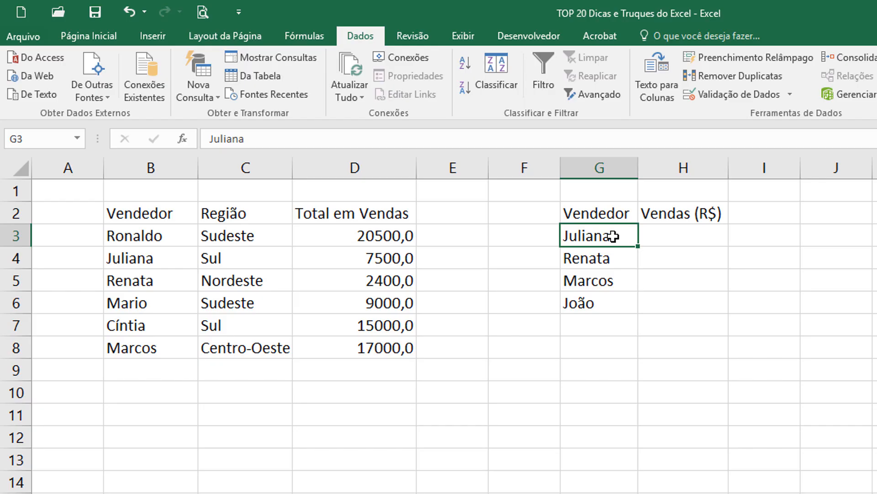
key(Right)
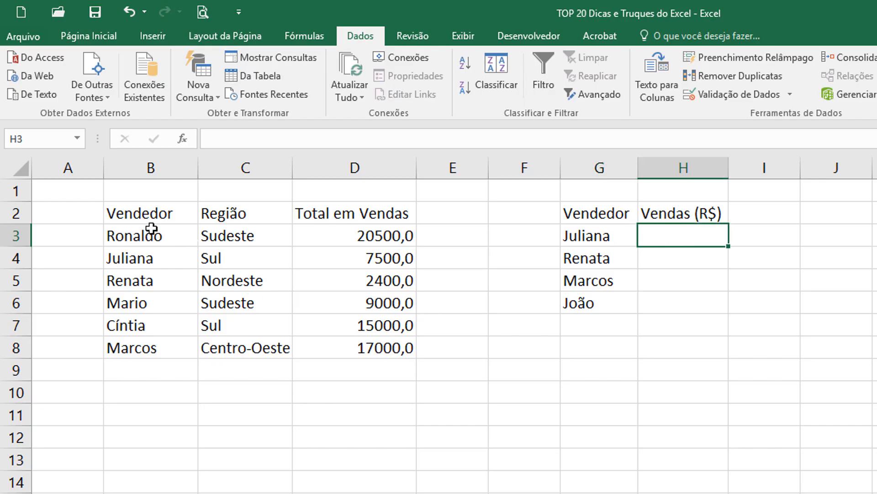
drag(151, 228, 356, 493)
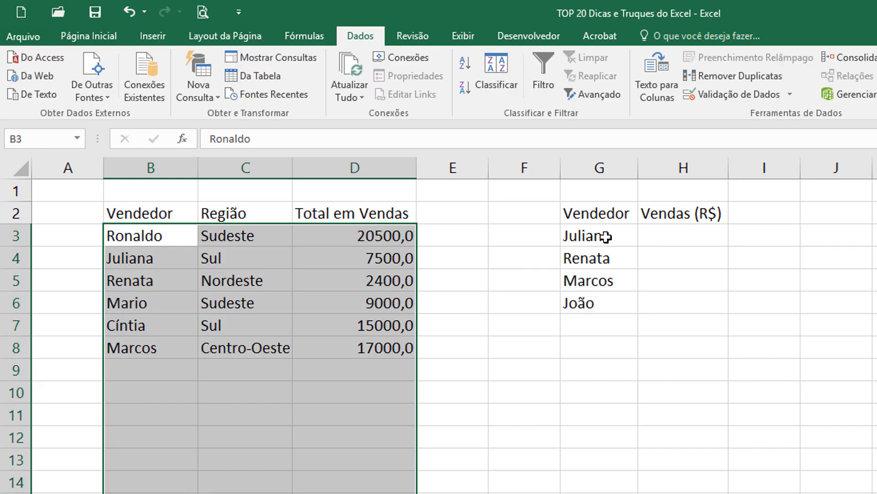
click(679, 236)
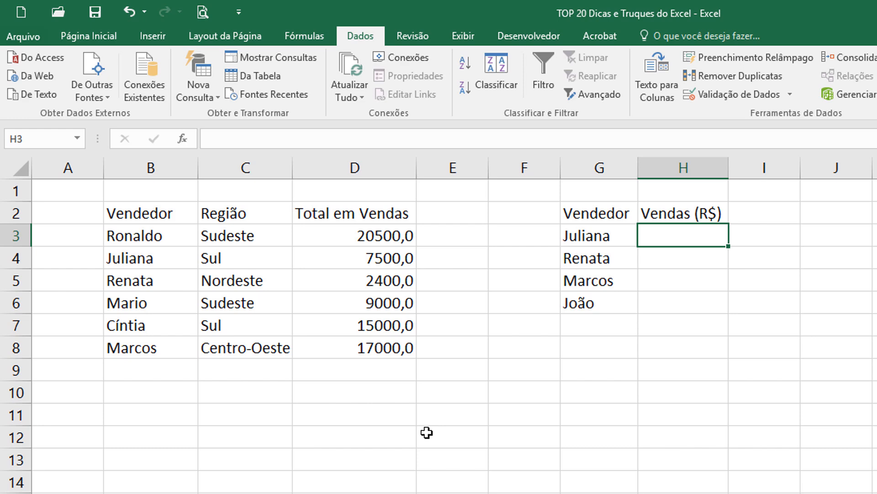
drag(114, 218, 121, 486)
Enter the exact-match lookup formula =PROCV(G3;B2:D8;3;FALSO) in H3 to return the first listed salesperson's total sales.
click(669, 237)
text(=)
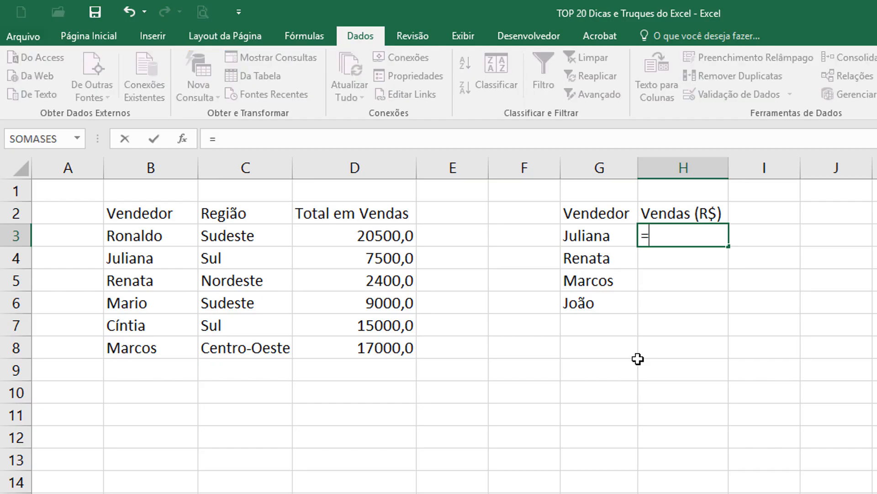
text(PROCV)
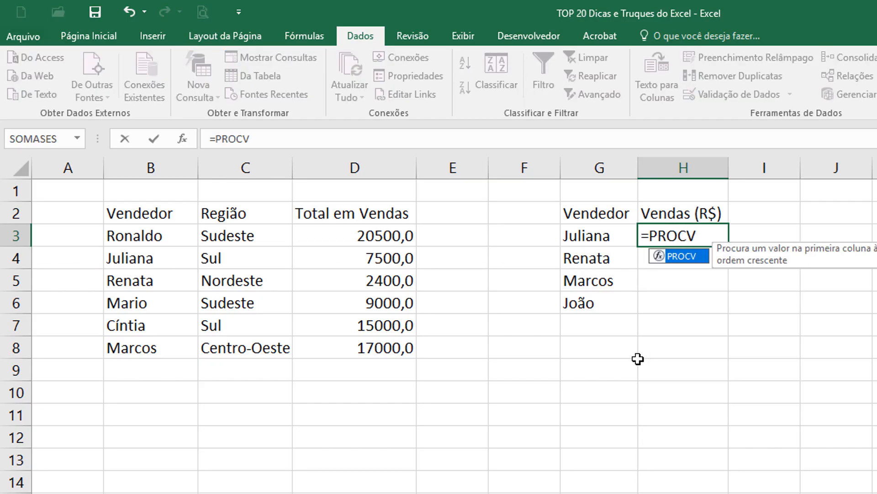
text(()
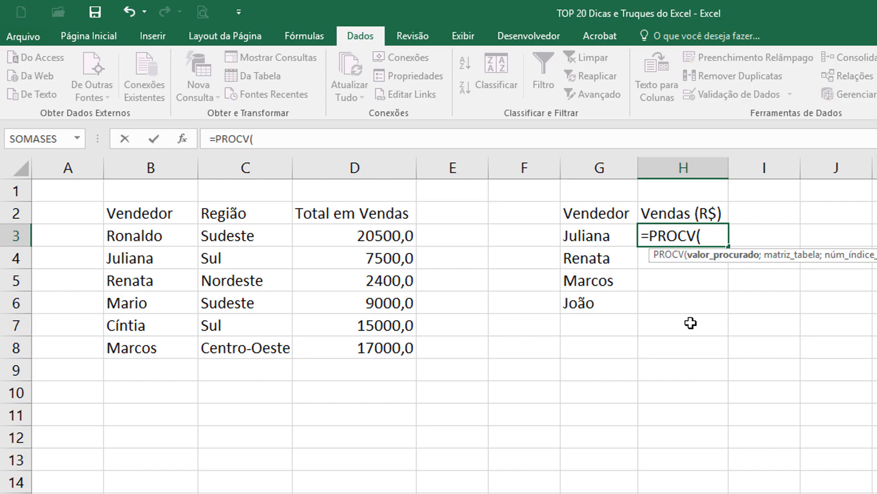
click(600, 236)
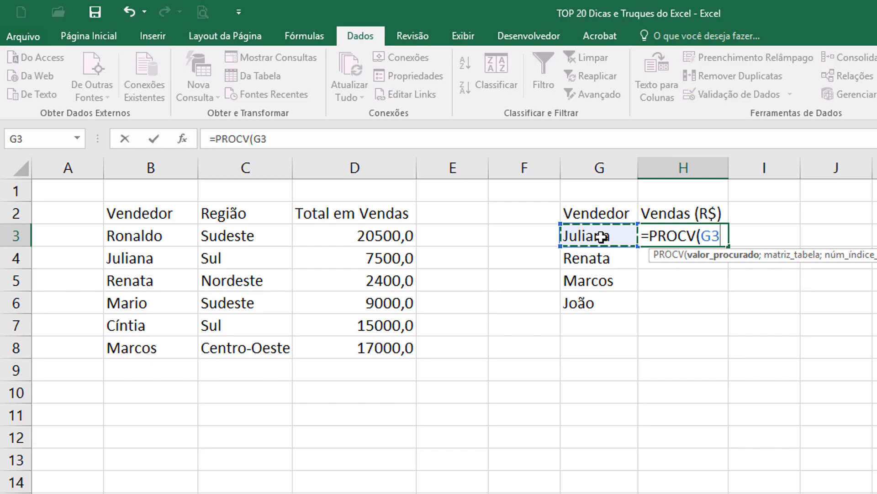
text(;)
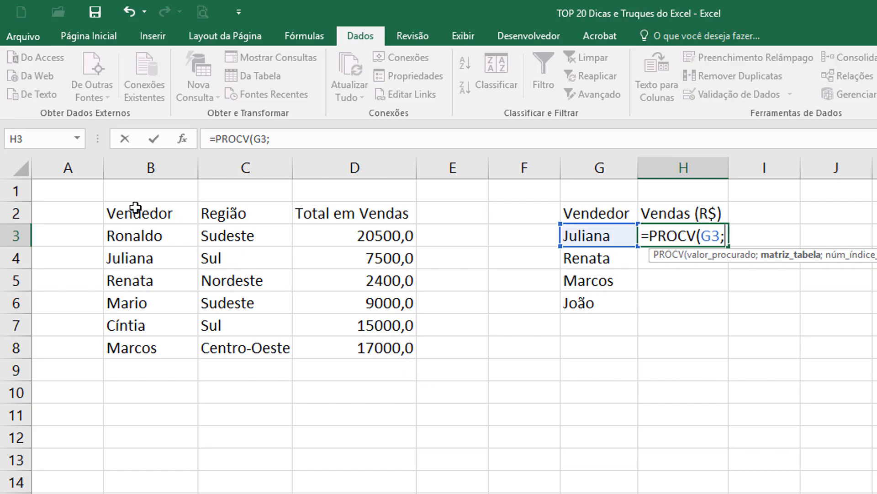
drag(136, 209, 362, 340)
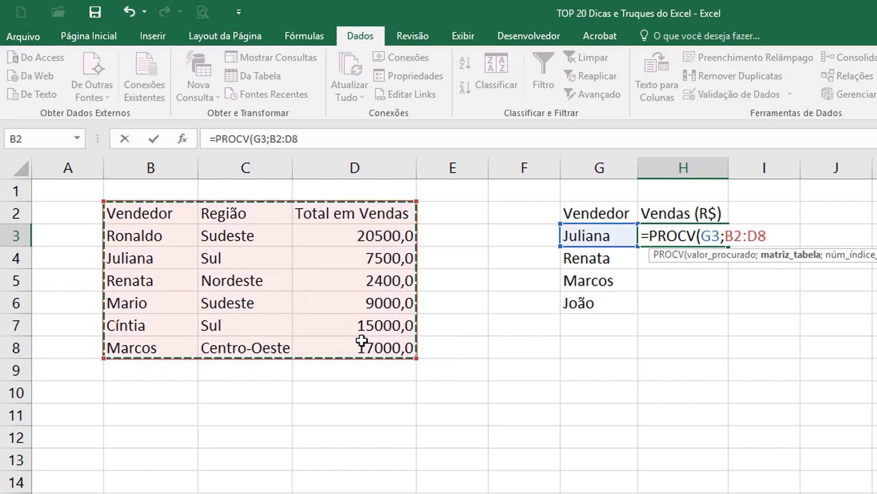
text(;)
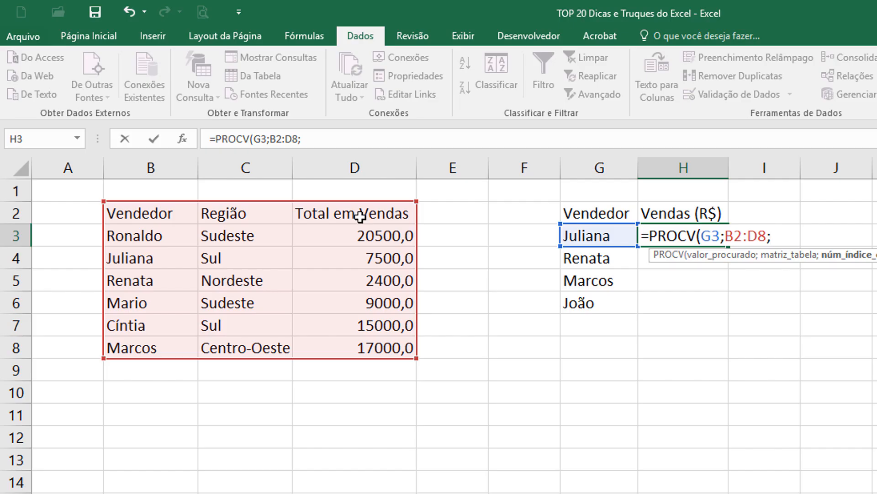
text(3;)
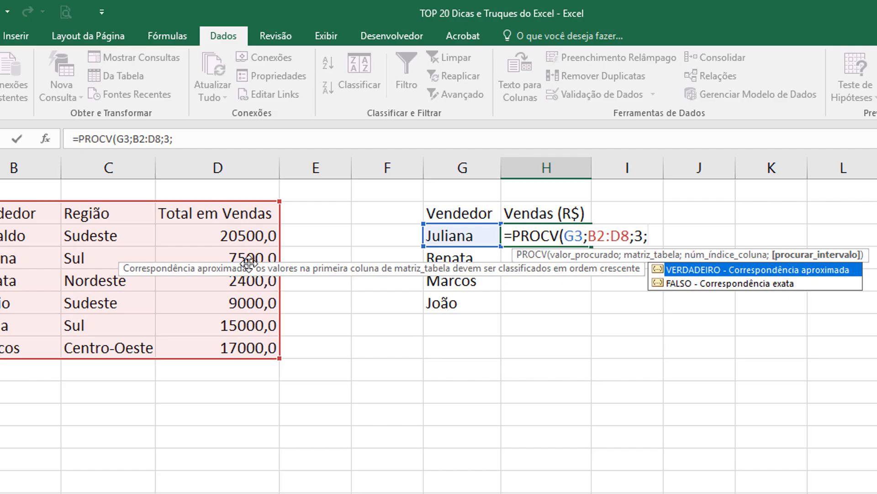
text(falso))
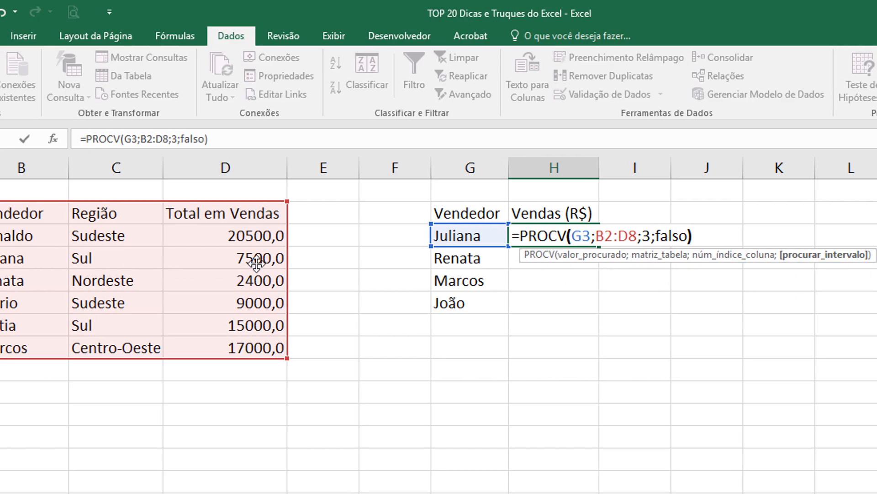
key(Return)
Fill the PROCV formula in H3 down through H6 for the remaining salespeople.
click(656, 236)
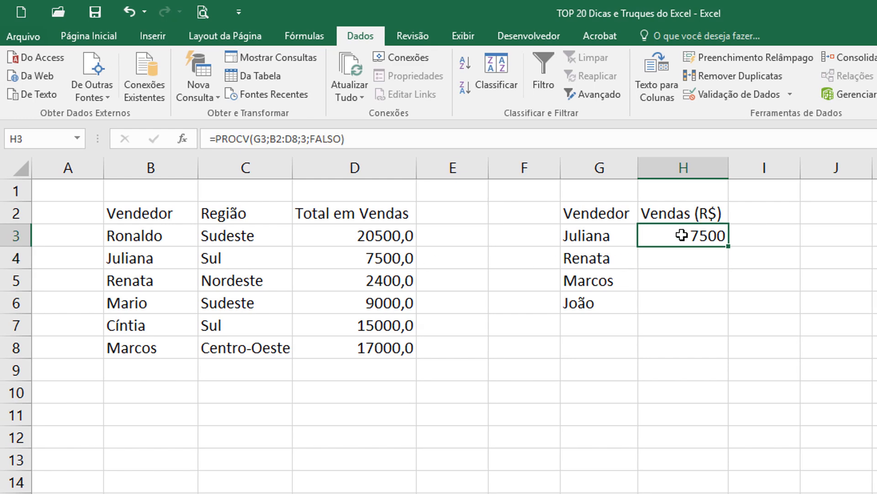
click(617, 235)
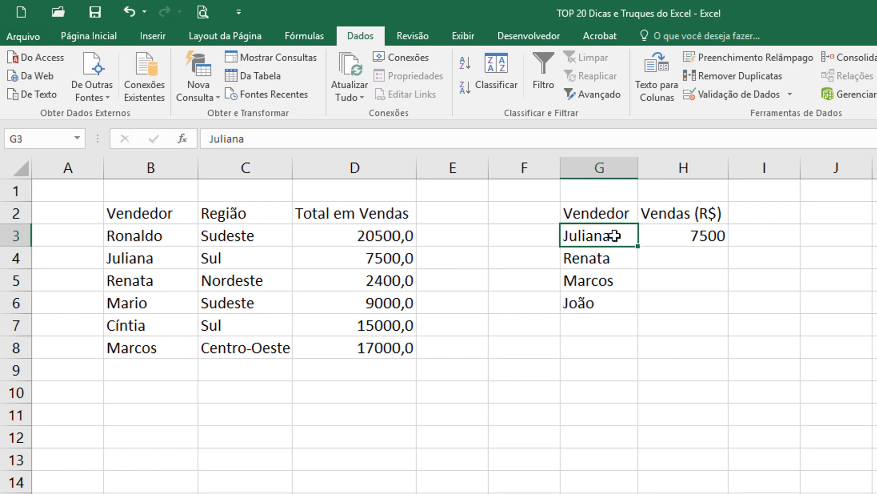
click(703, 235)
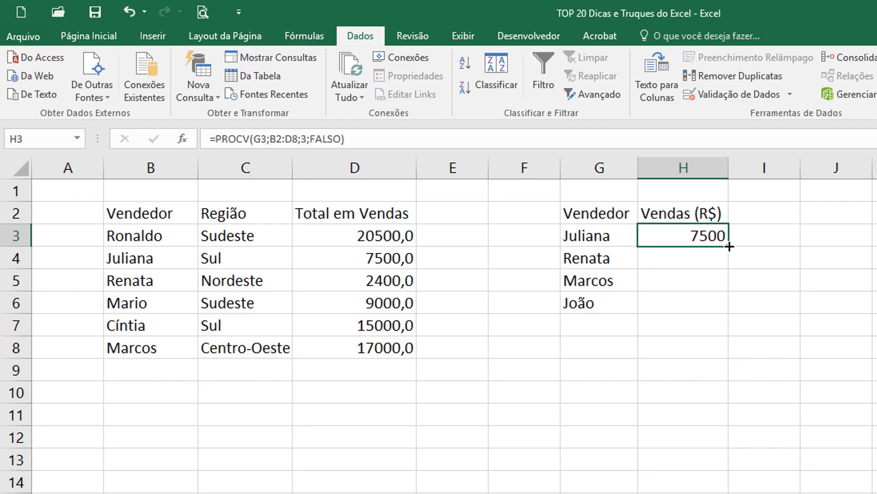
click(602, 256)
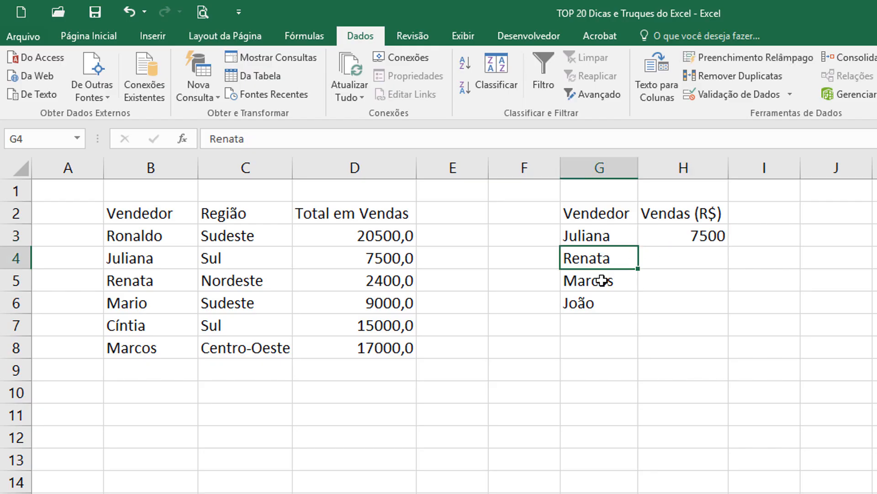
click(604, 281)
click(603, 303)
click(677, 239)
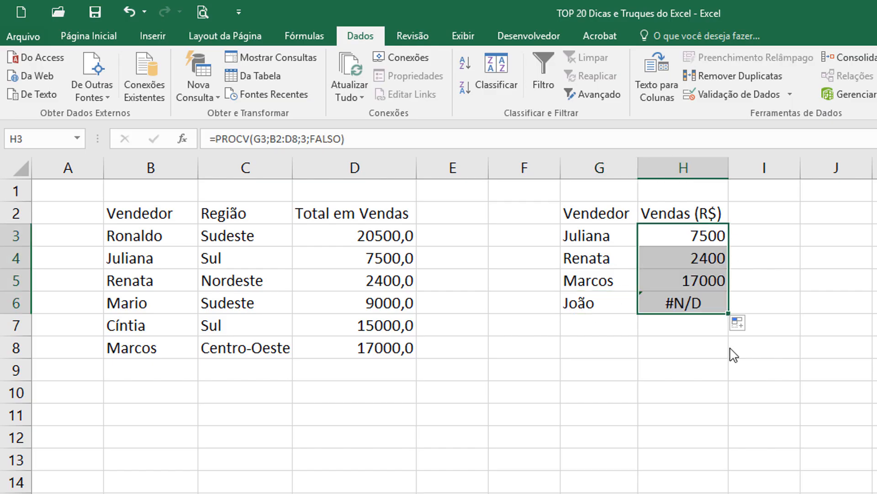
Compare the lookup results in H4:H6 with the matching salespeople and totals in the source table.
click(600, 260)
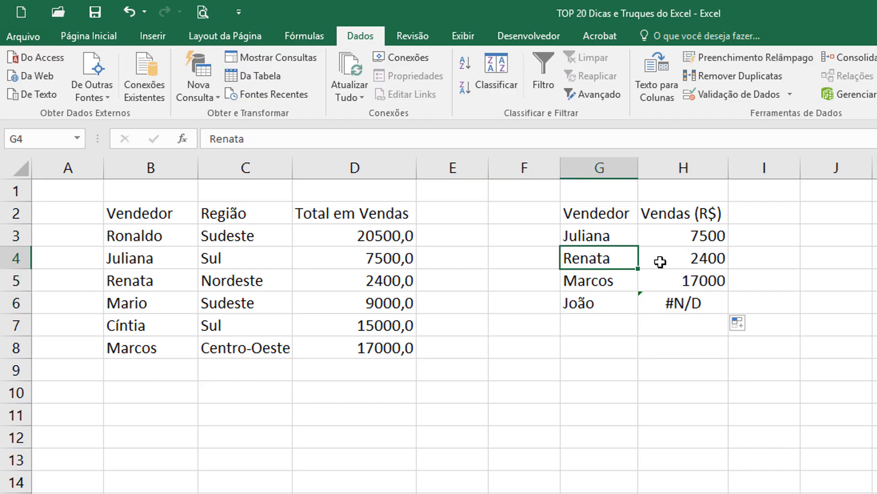
click(682, 259)
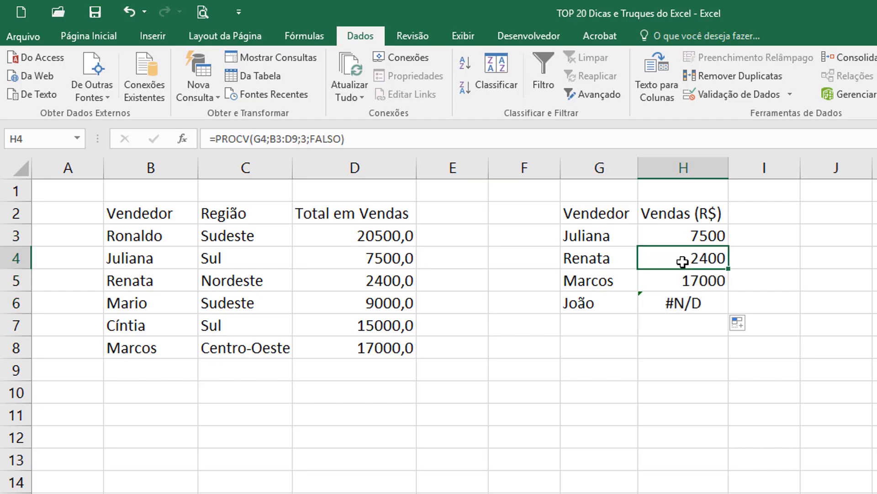
click(177, 284)
click(397, 283)
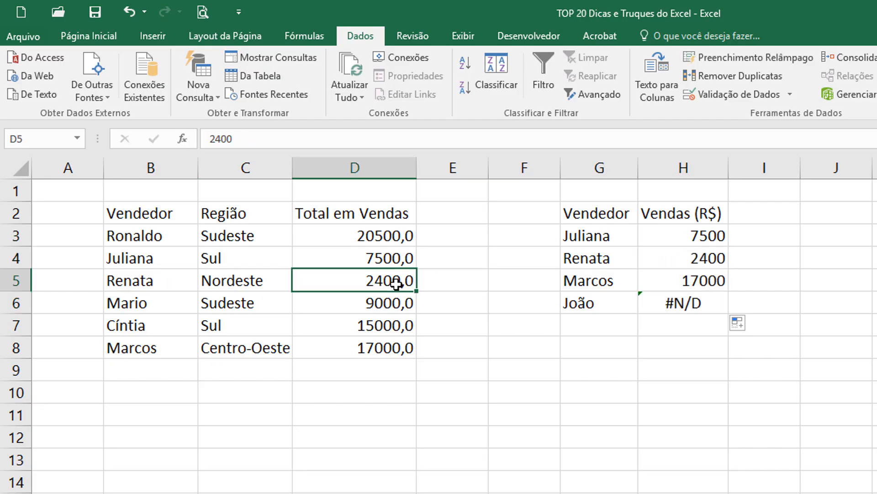
click(608, 282)
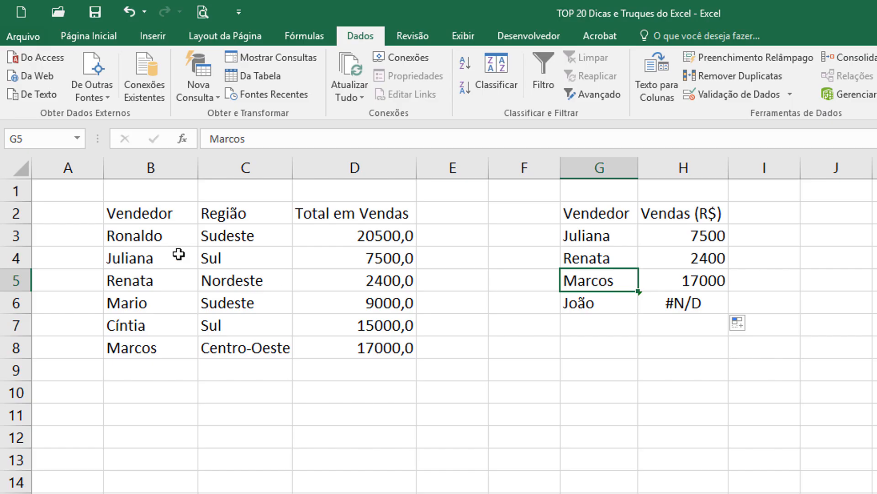
click(149, 351)
click(364, 352)
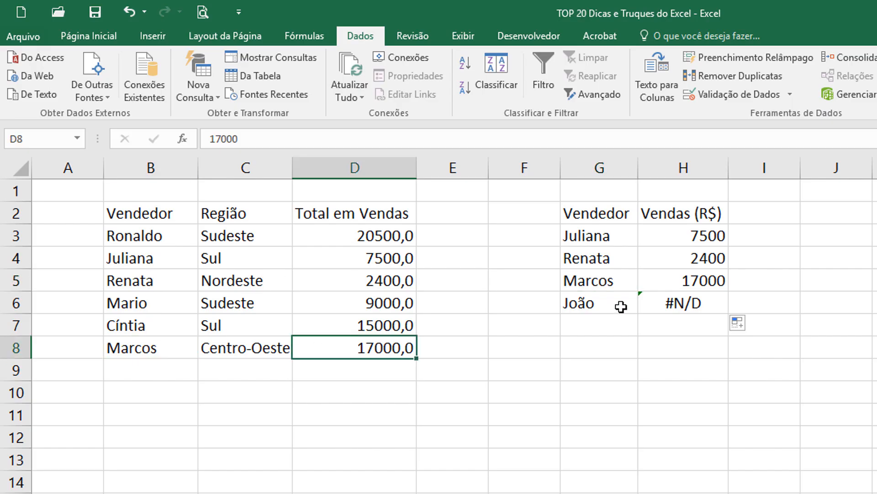
click(670, 282)
click(592, 303)
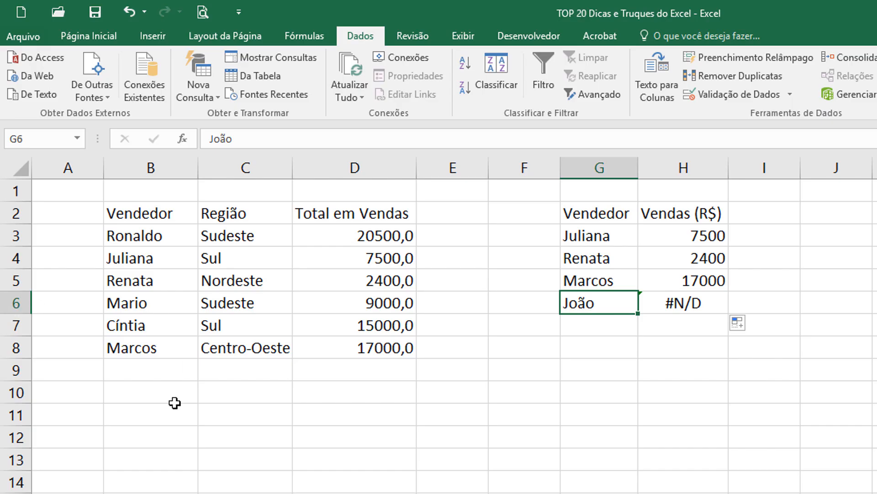
click(694, 302)
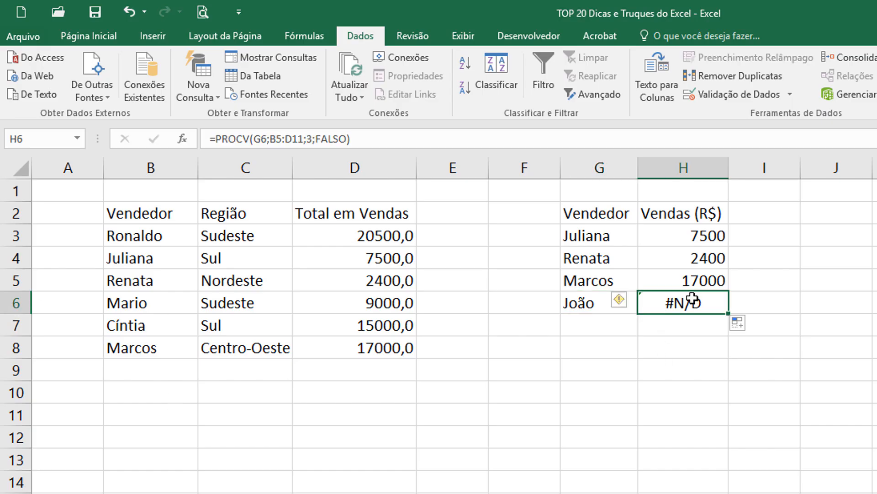
key(Left)
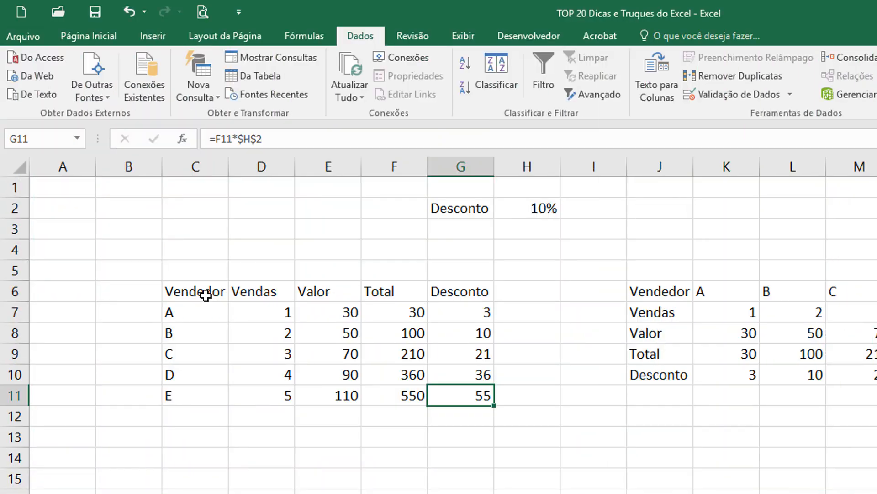
On the sheet with the discount table, copy the range C6:G11 including its headers.
click(400, 333)
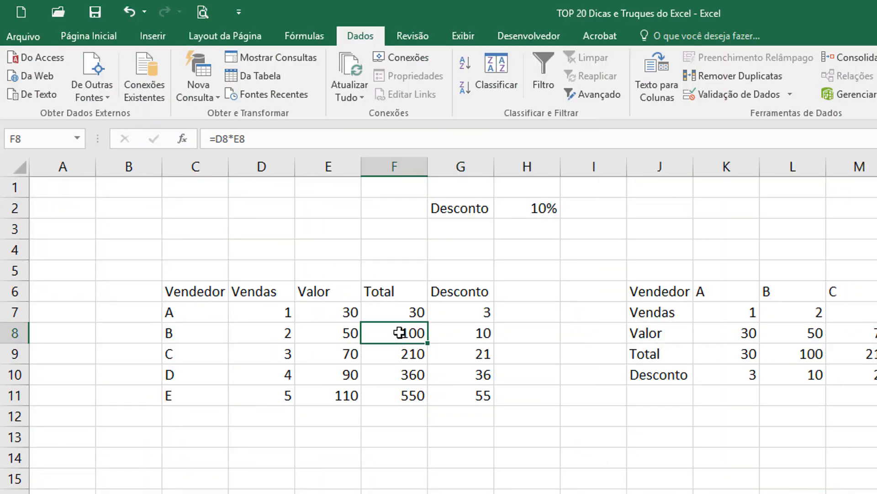
click(464, 356)
click(422, 357)
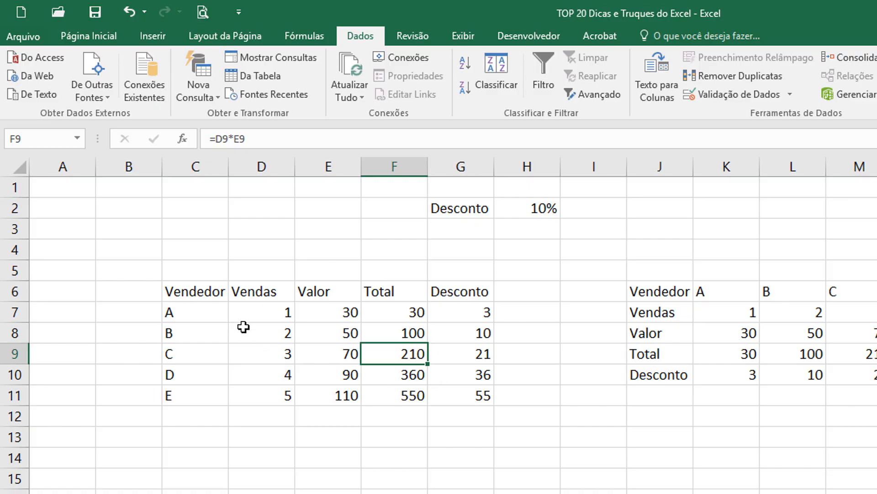
drag(186, 284, 453, 406)
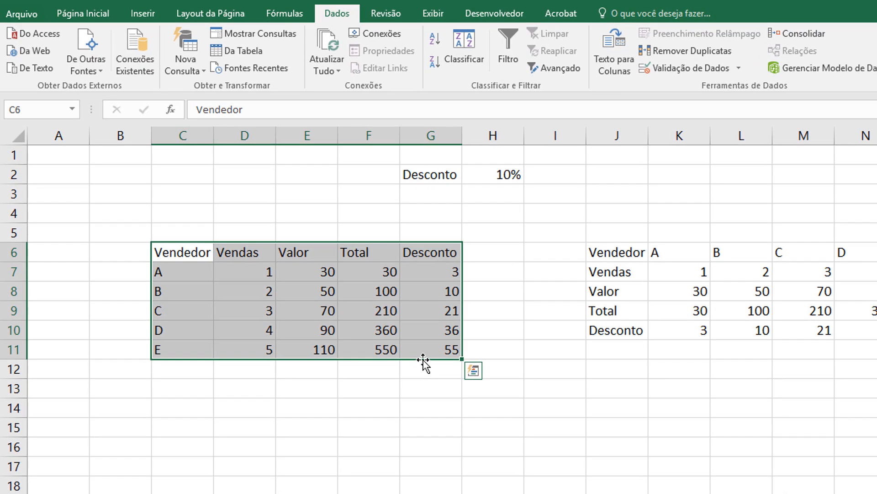
right_click(379, 316)
click(419, 26)
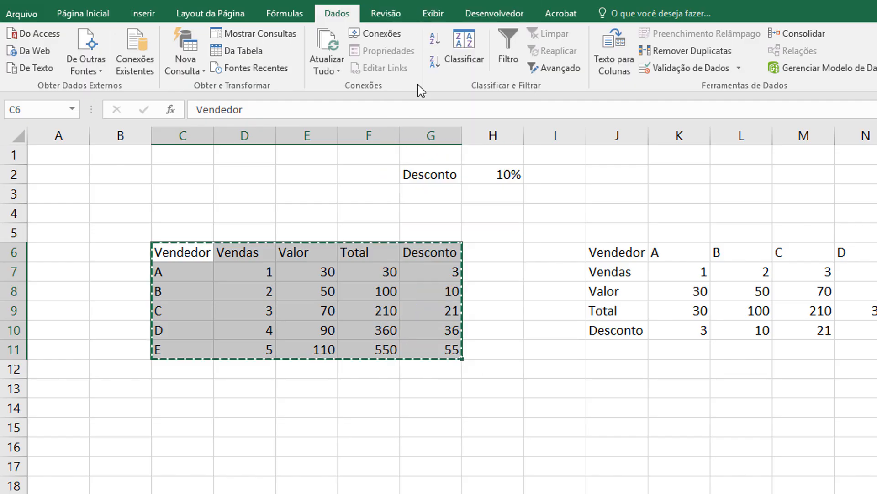
Use Paste Special to paste only the values of the copied table at E15, and compare total H17 with source cell F8.
click(293, 429)
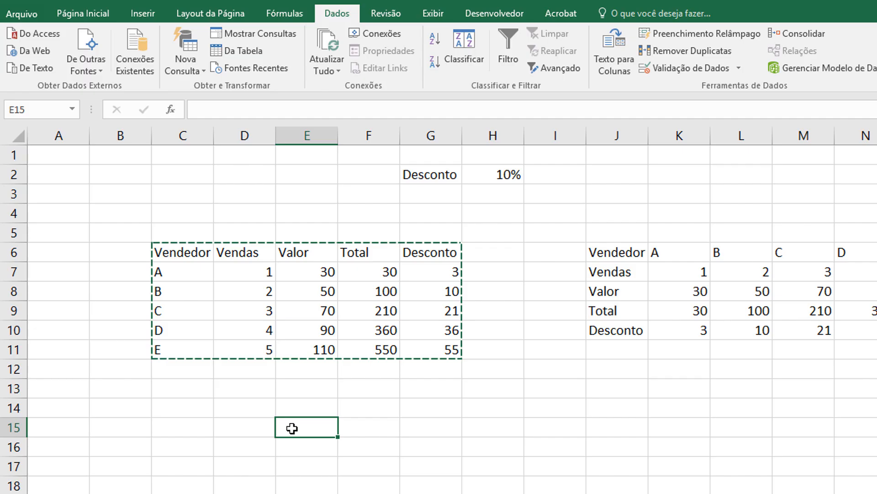
right_click(292, 429)
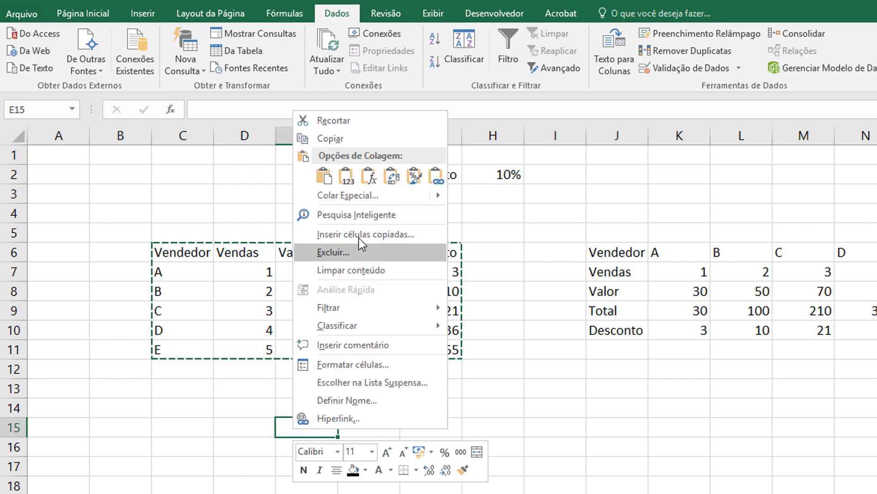
mouse_move(360, 196)
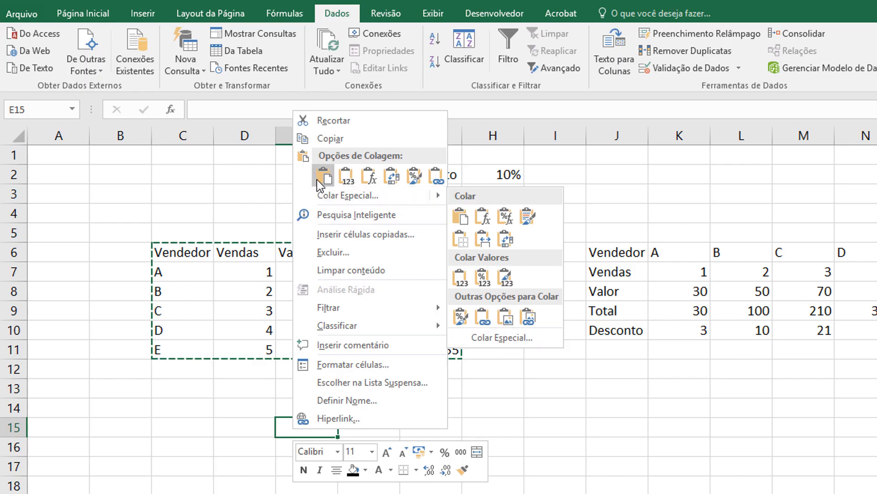
click(345, 176)
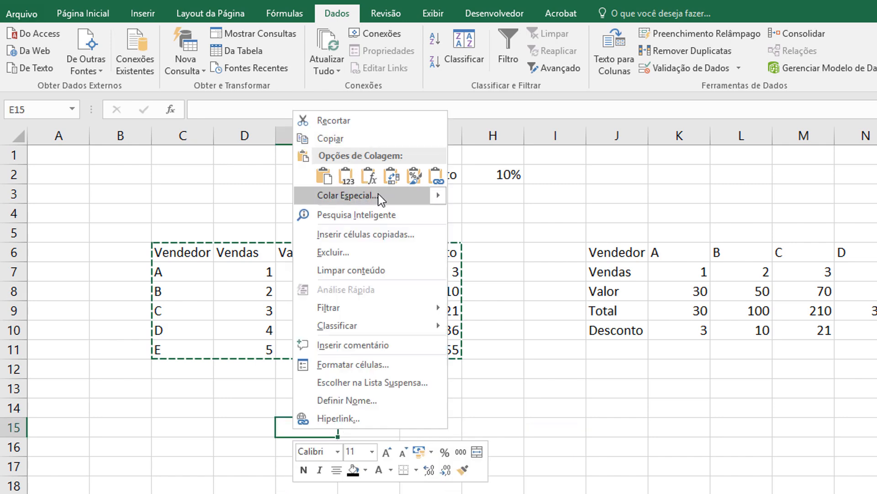
click(377, 196)
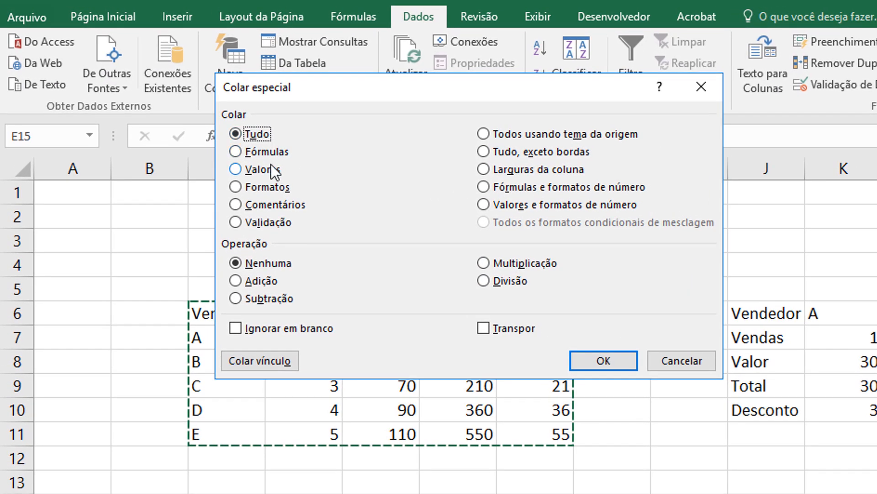
click(267, 172)
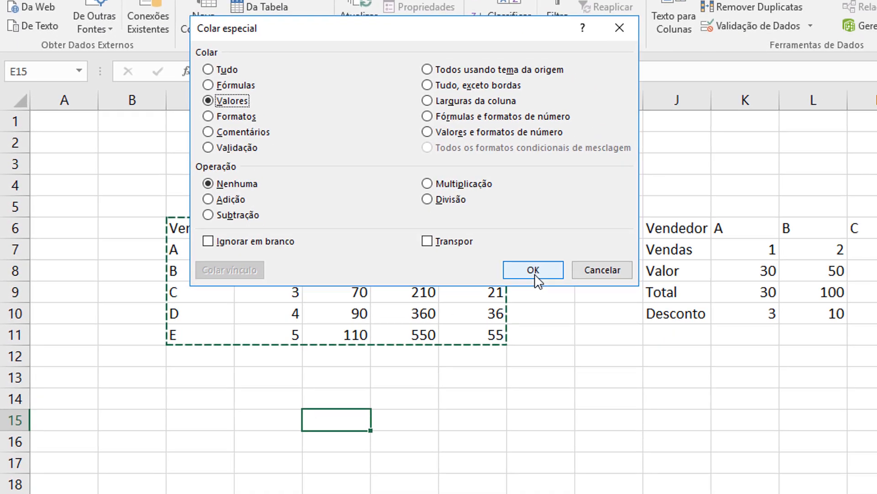
click(604, 362)
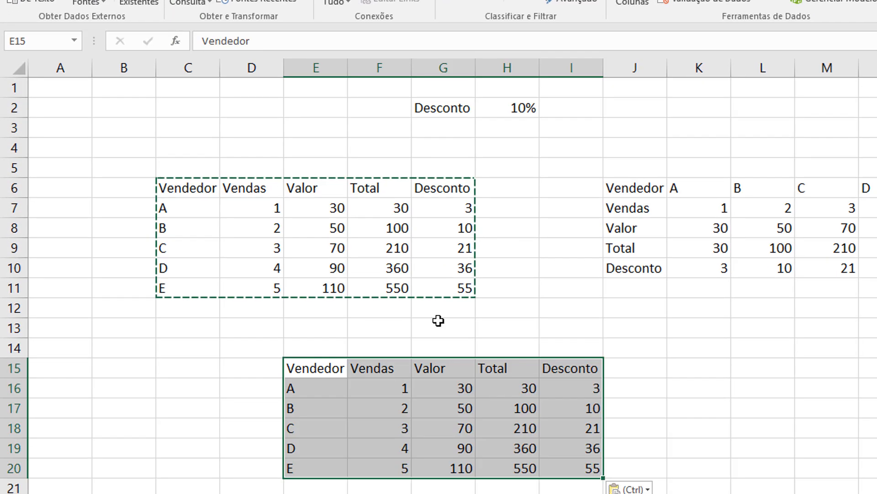
click(512, 414)
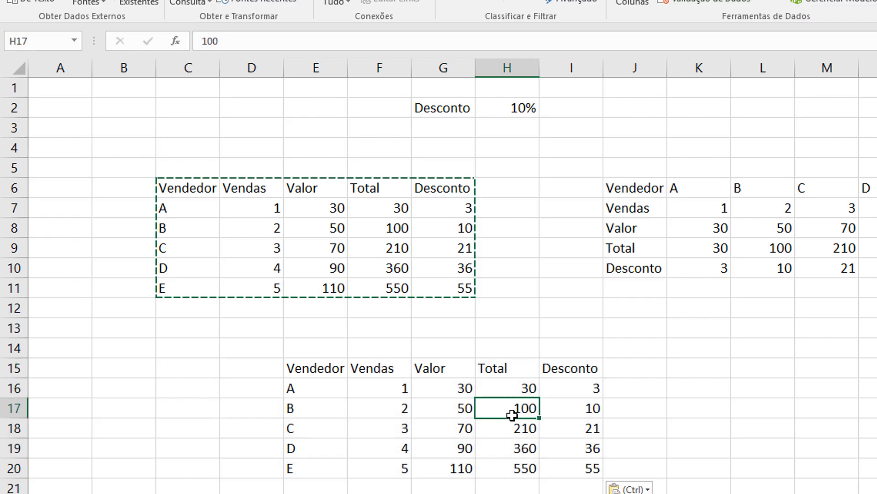
click(395, 230)
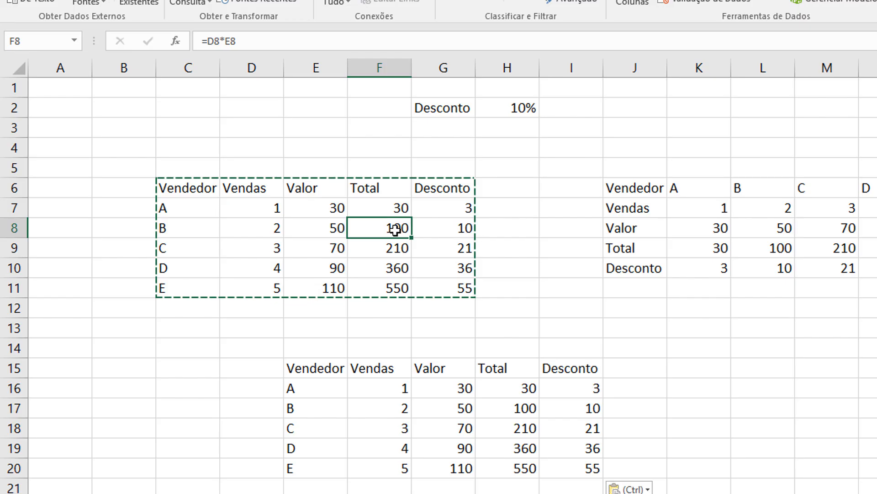
click(525, 411)
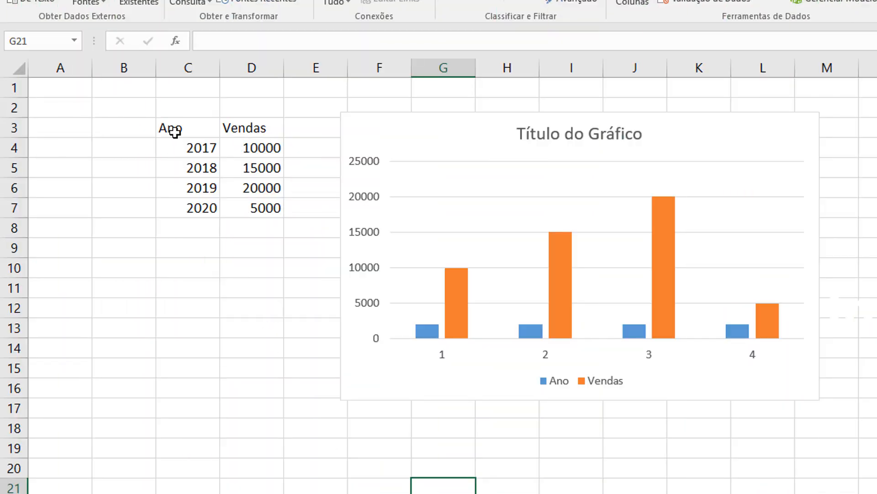
On the chart sheet, fill only the second Vendas bar with the picture file "Me Ensina TV - Logo Oficial - Sem fundo e Sem texto".
drag(174, 131, 259, 208)
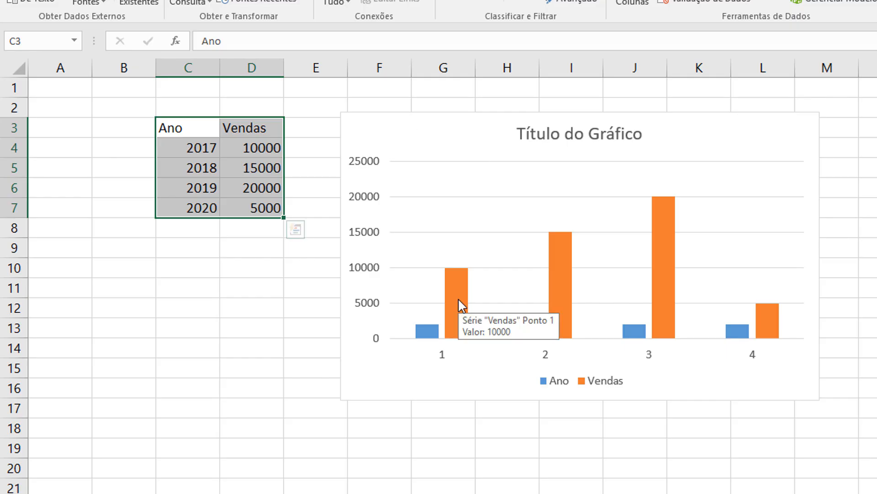
click(560, 278)
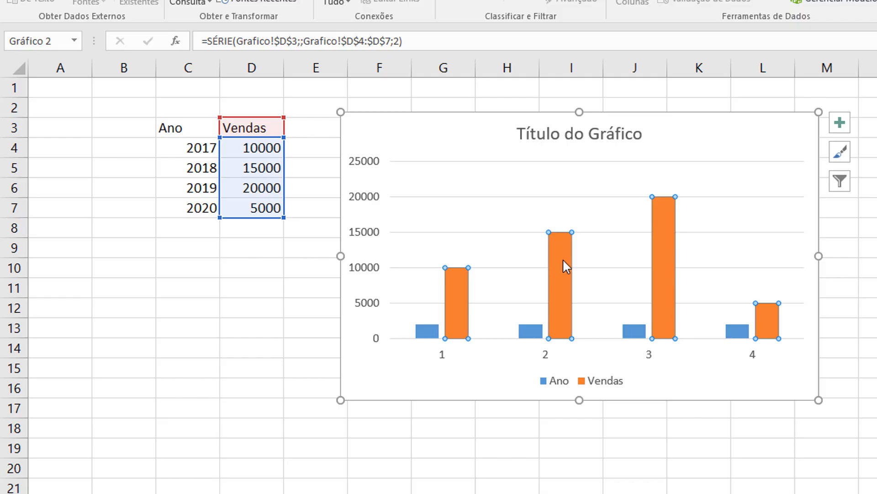
click(563, 260)
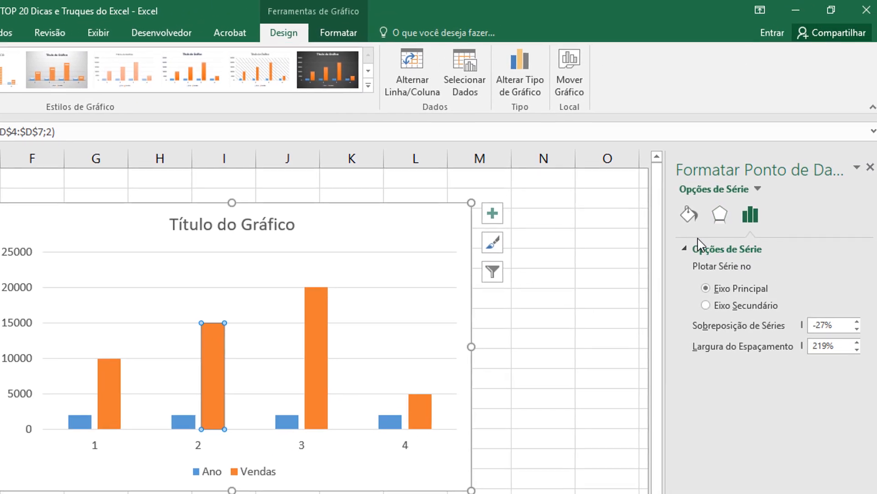
click(684, 219)
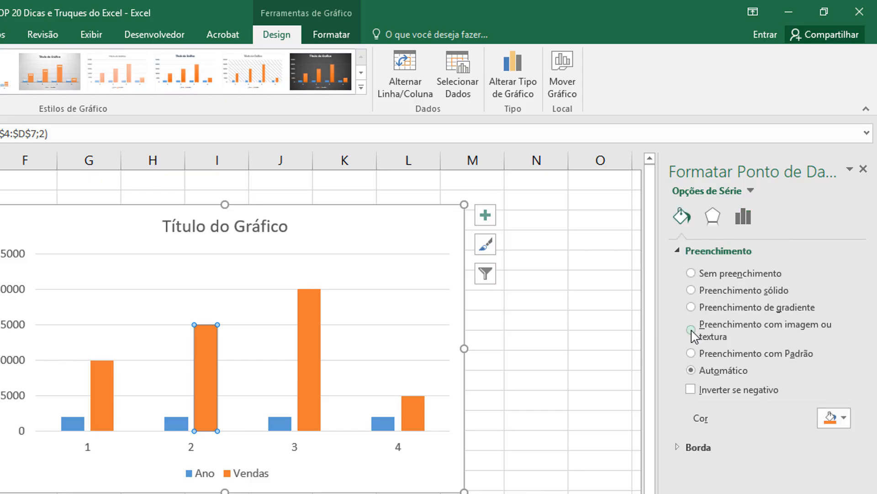
click(691, 330)
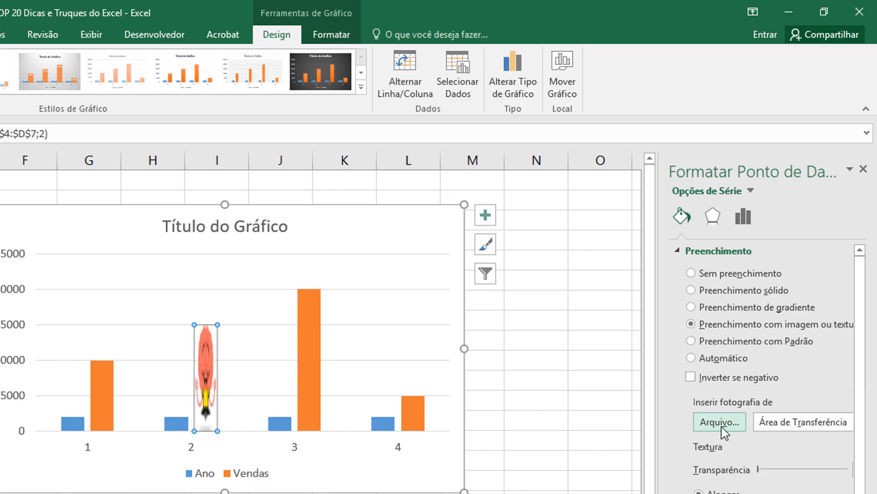
click(720, 421)
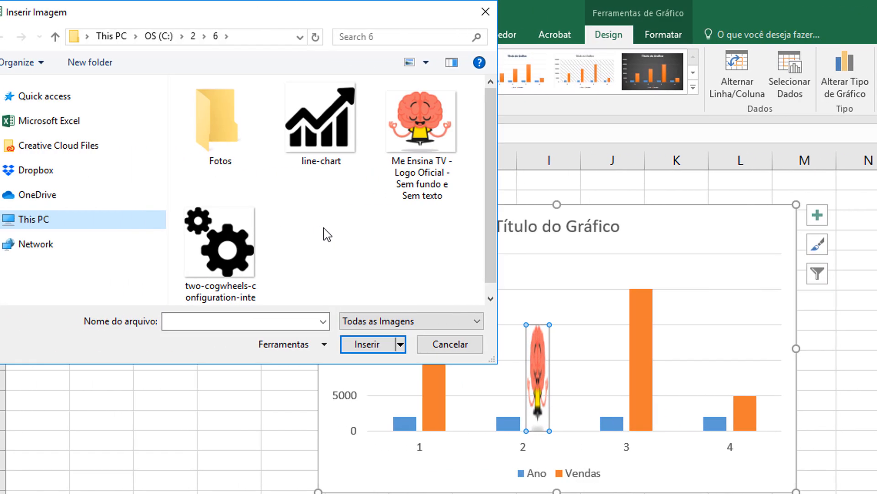
click(425, 149)
click(361, 344)
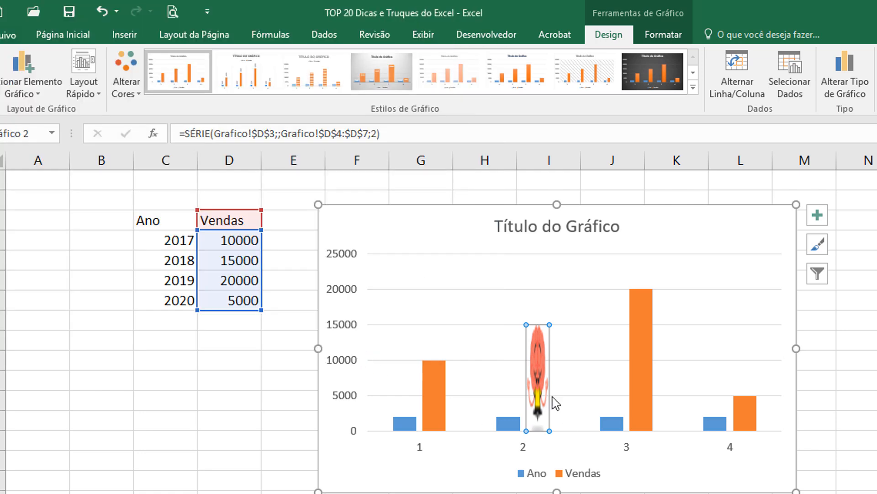
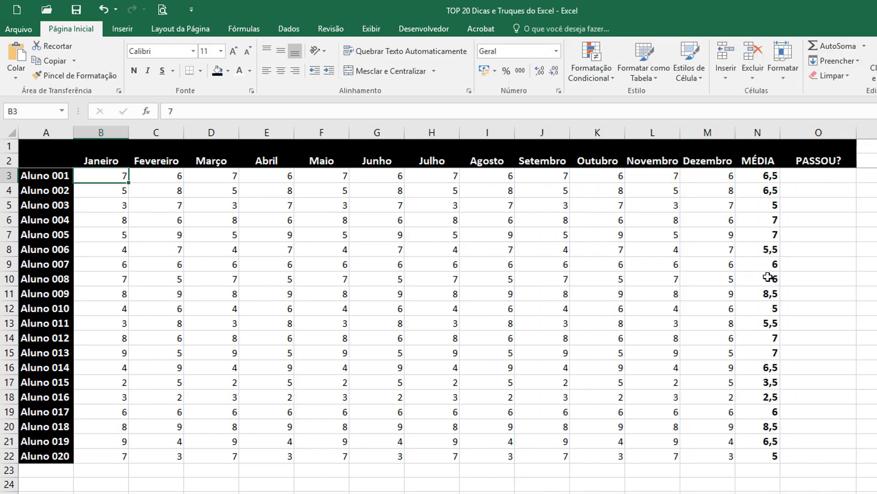
On the student grades sheet, enter the formula =SE(N3>=7;"APROVADO";"REPROVADO") in O3 under PASSOU?
click(823, 178)
text(=)
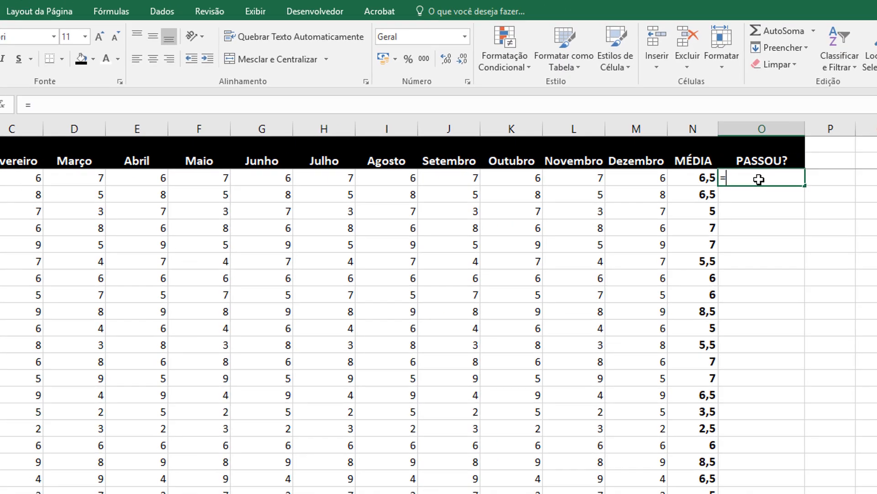
text(SE()
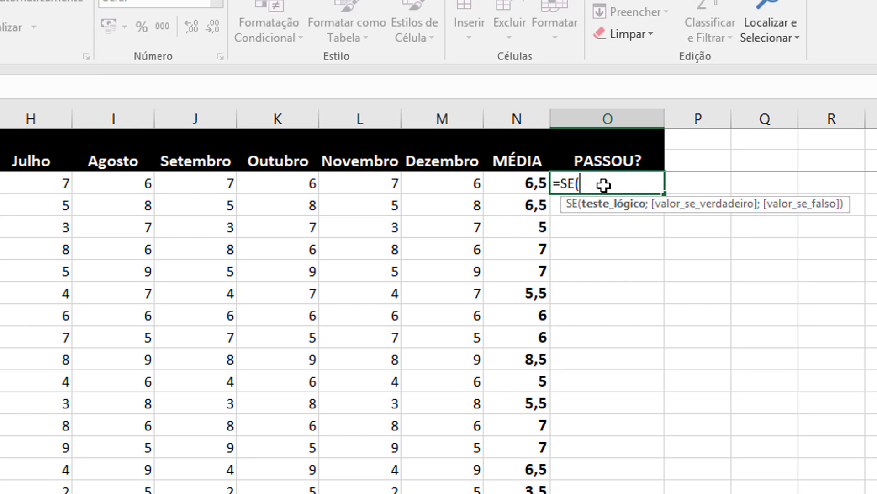
click(533, 183)
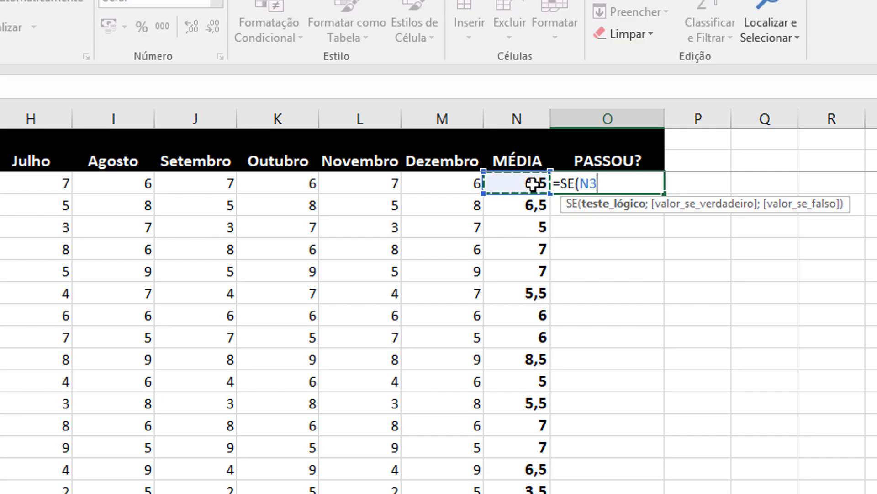
text(>=7;)
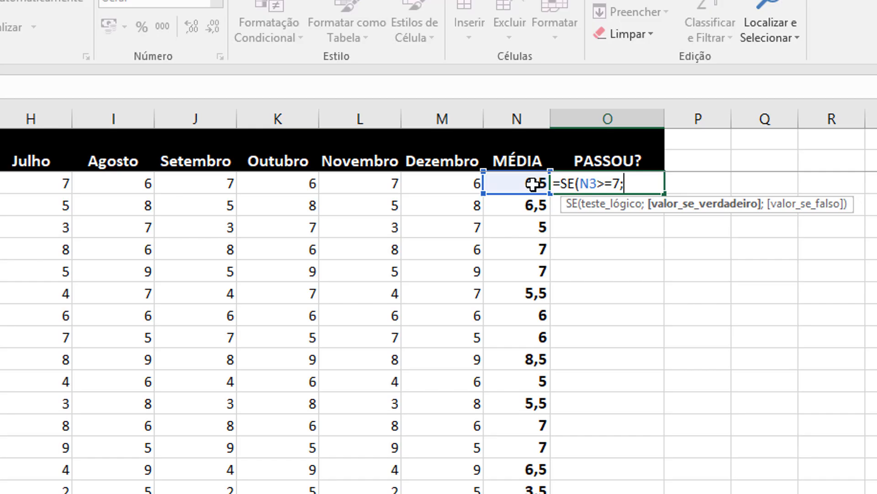
text("APROVADO";)
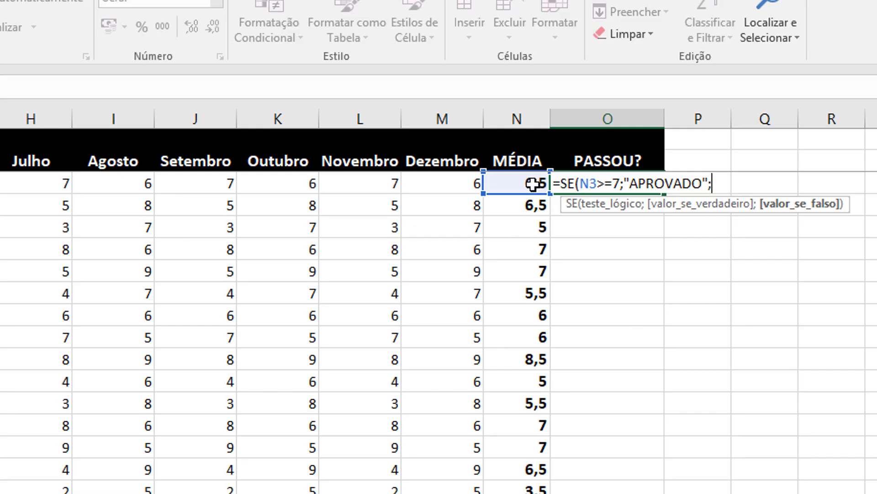
text("REPROVADO")
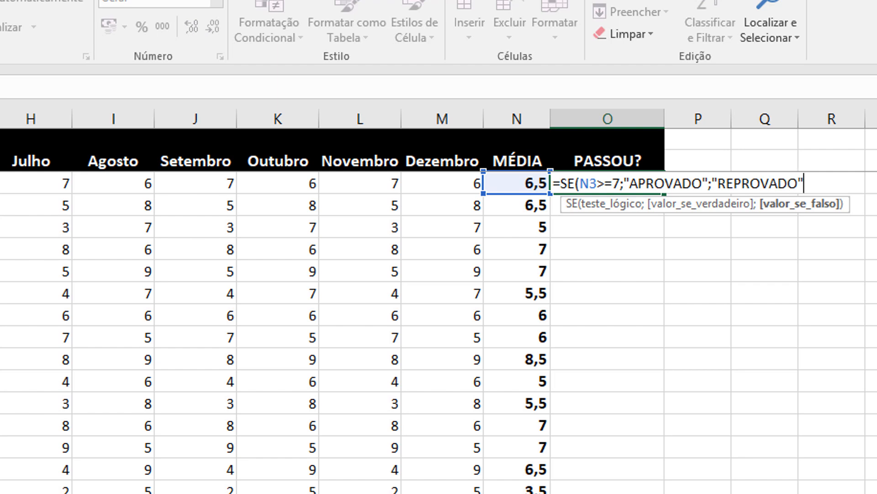
text())
key(Return)
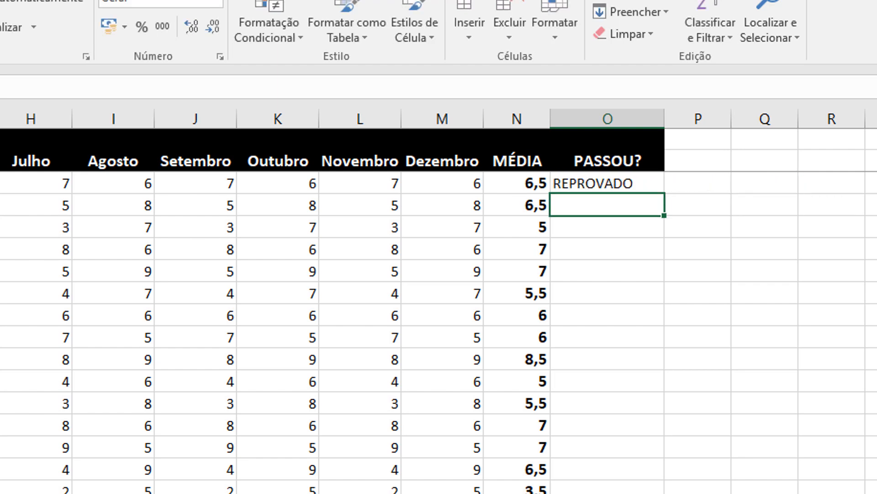
Fill the SE formula from O3 down through O22 and check several results against the averages in the MÉDIA column.
click(633, 184)
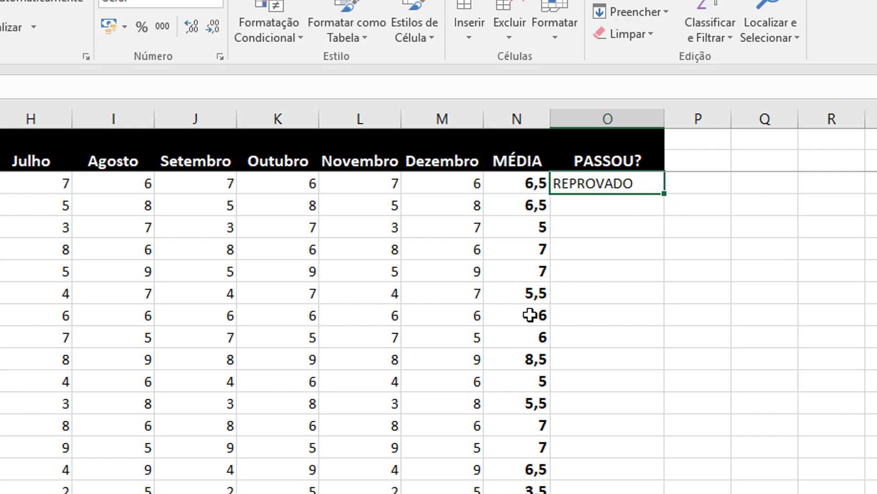
double_click(665, 194)
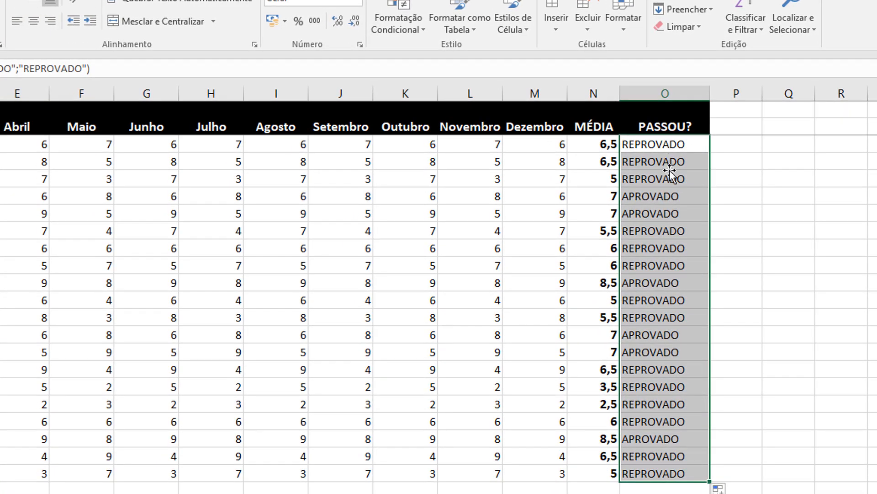
click(612, 196)
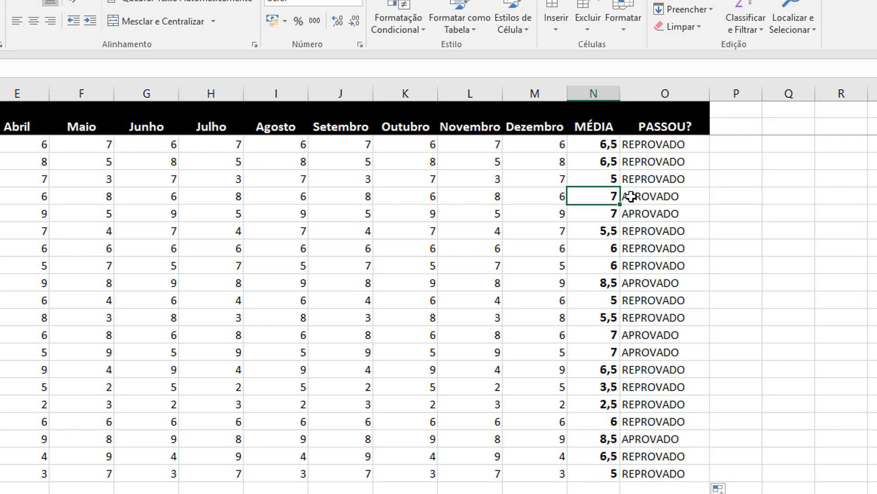
click(633, 199)
click(641, 211)
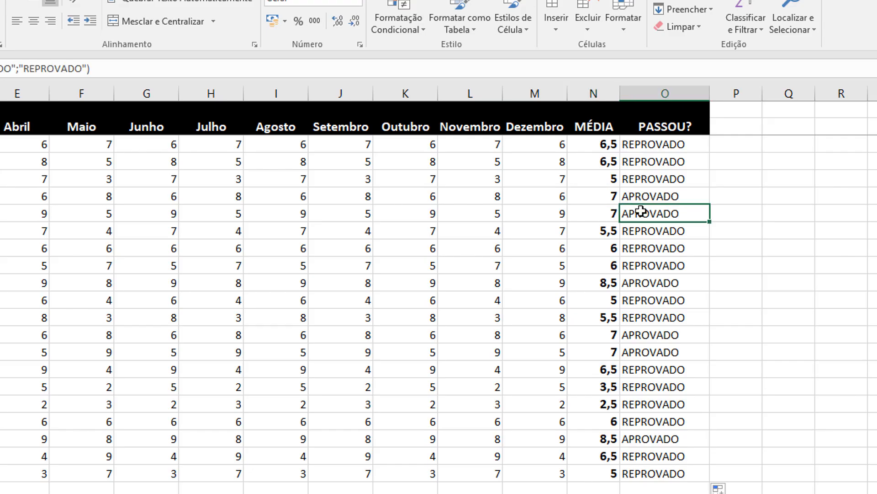
click(661, 236)
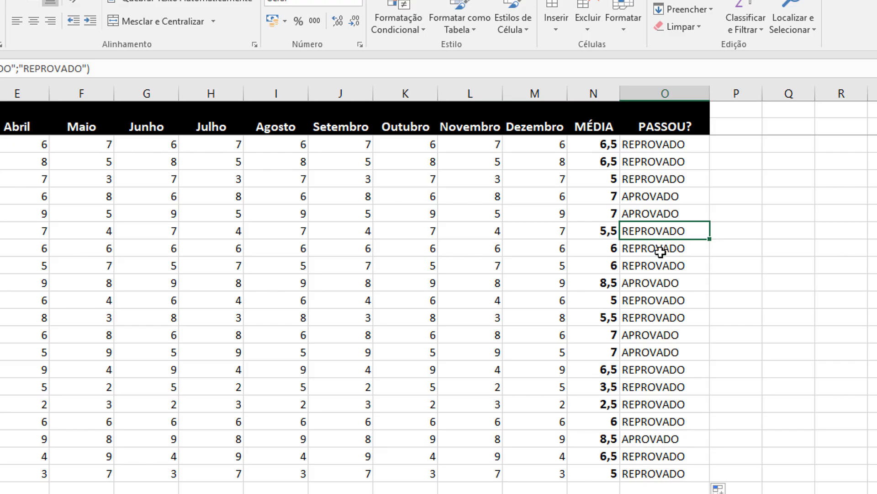
click(653, 286)
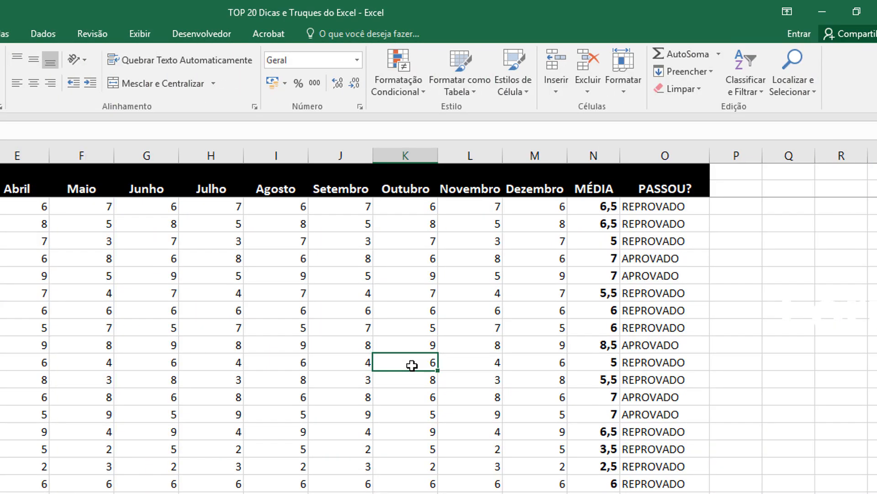
Apply the green-yellow-red colour scale conditional formatting to the MÉDIA averages in N3:N22.
drag(589, 205, 591, 484)
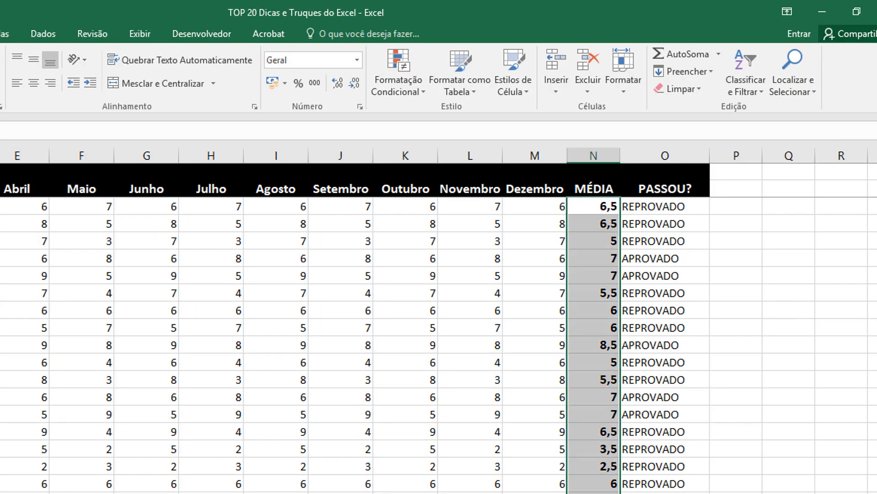
click(423, 92)
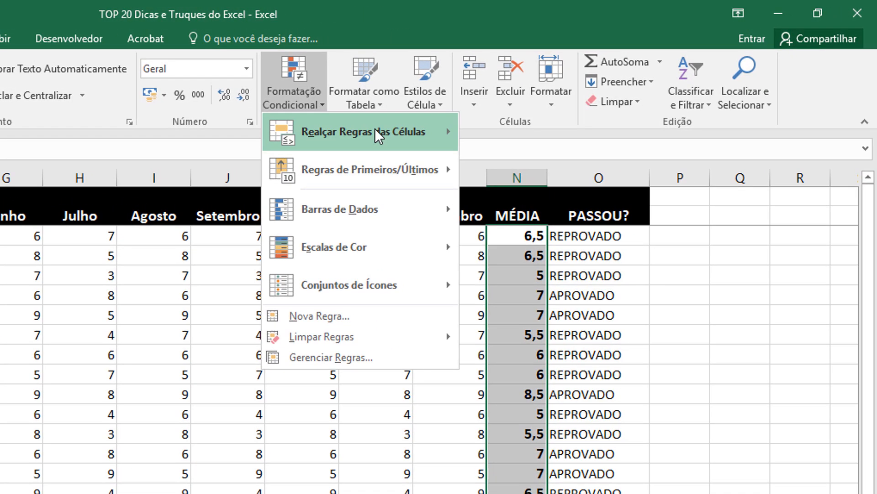
mouse_move(470, 112)
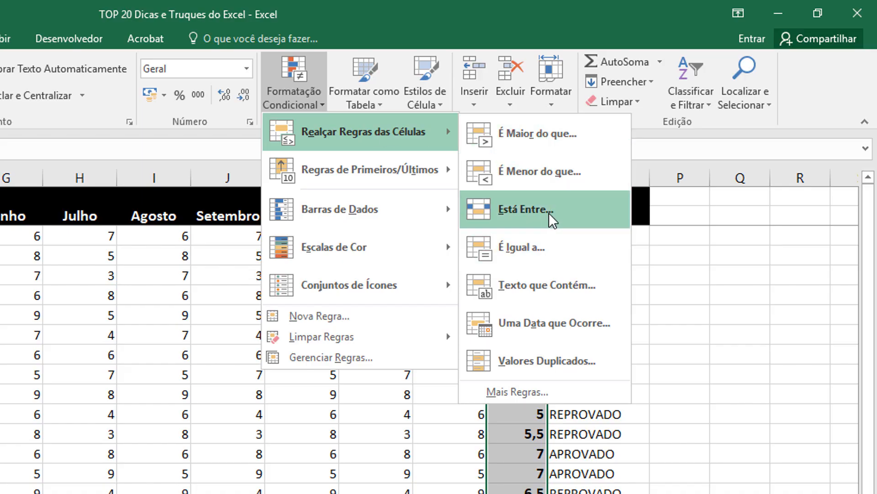
mouse_move(386, 212)
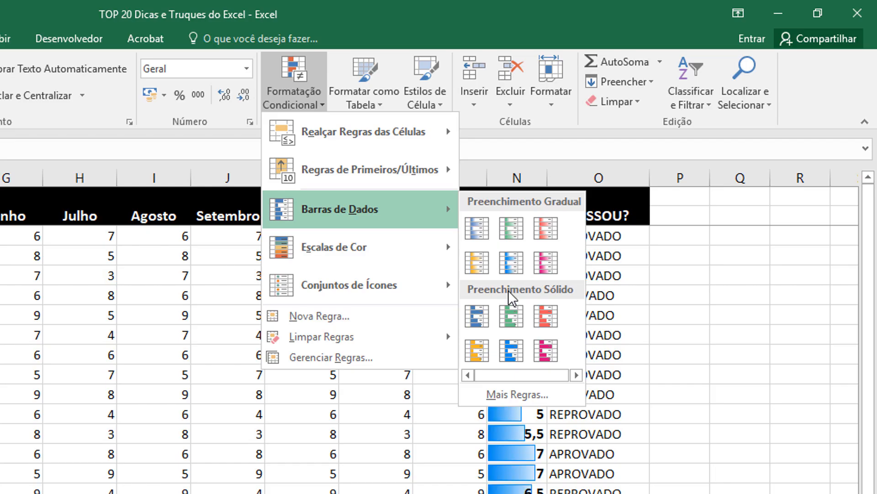
mouse_move(385, 249)
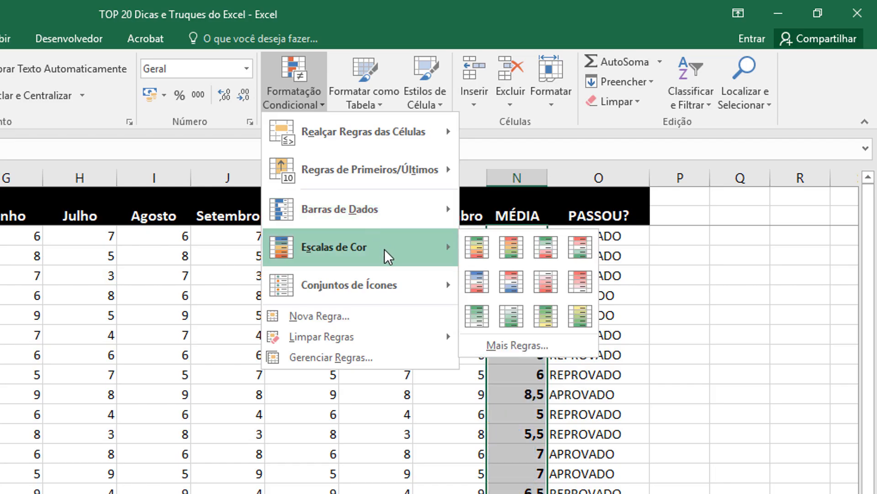
click(475, 248)
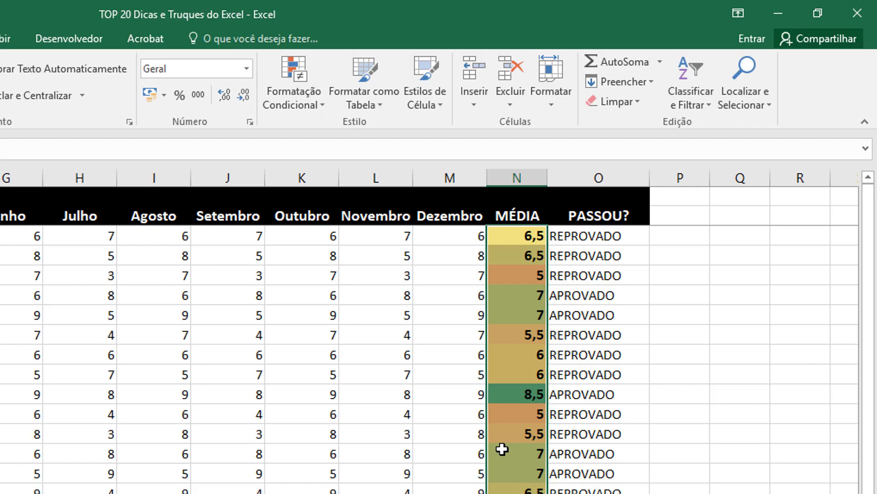
Delete the graduated colour scale rule from the MÉDIA averages in N3:N22.
click(319, 105)
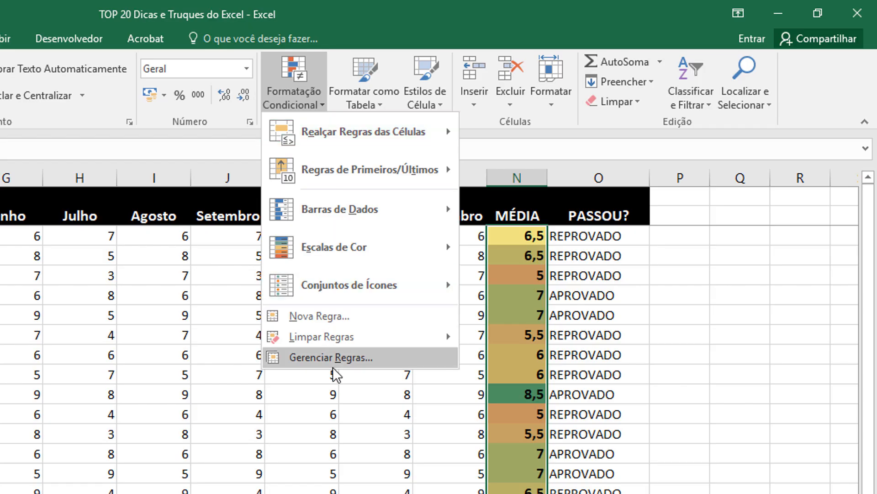
click(343, 357)
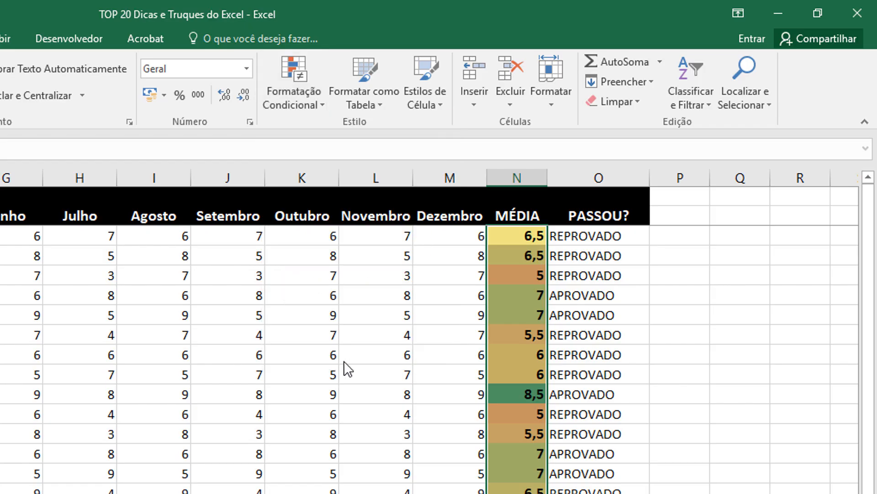
click(241, 259)
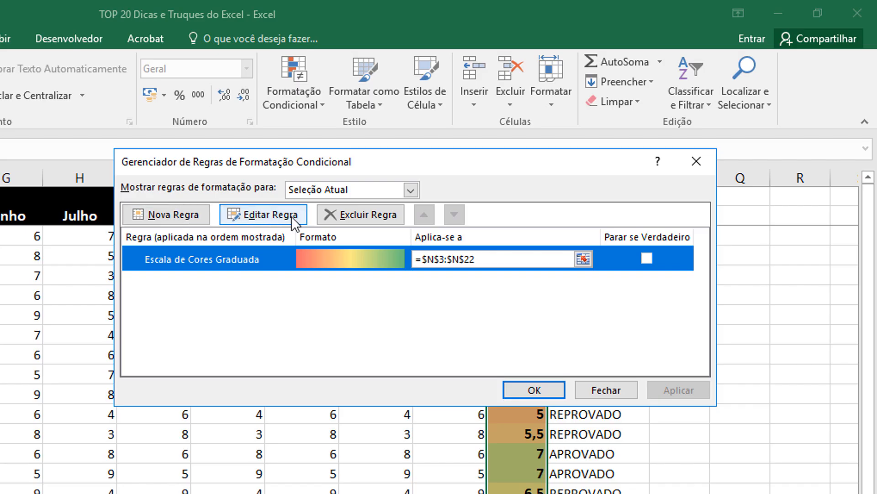
click(380, 215)
click(679, 389)
click(534, 390)
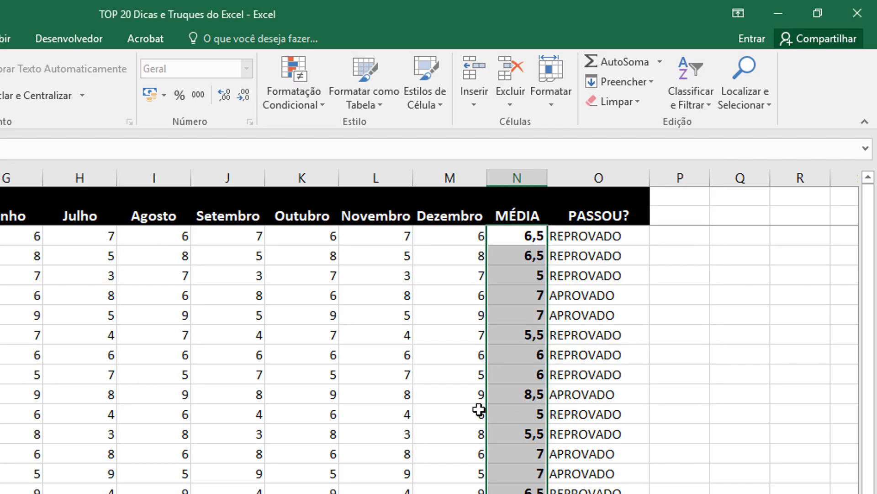
Apply the icon set of green, yellow and red circles to the MÉDIA averages in N3:N22.
click(311, 106)
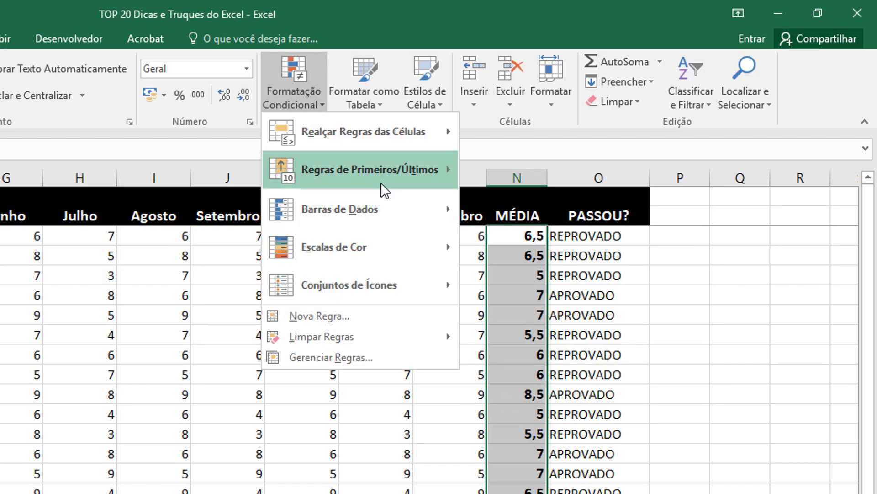
mouse_move(403, 284)
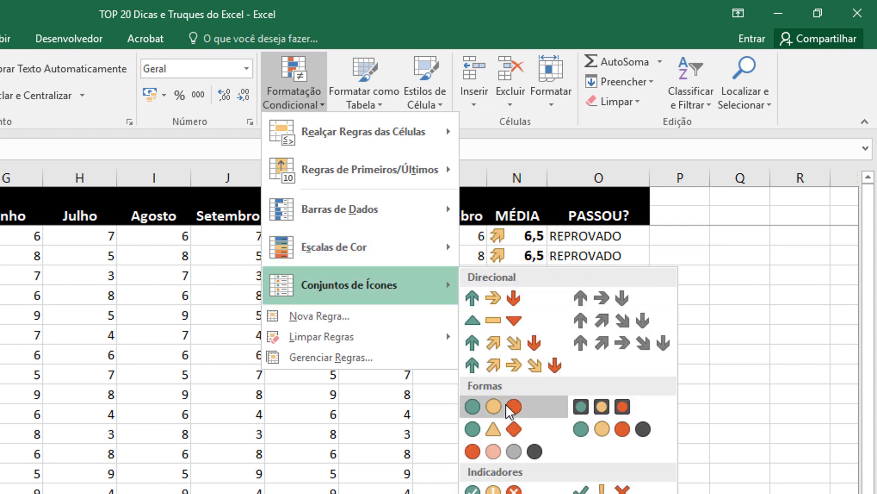
click(513, 413)
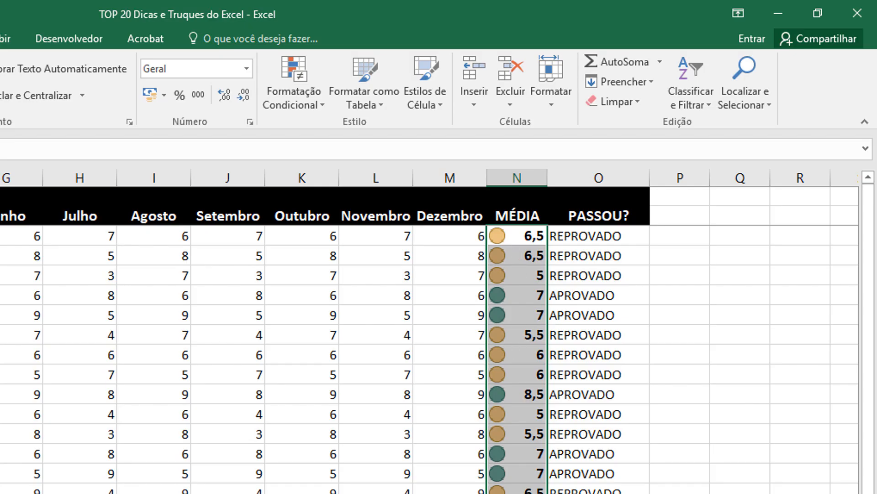
click(322, 110)
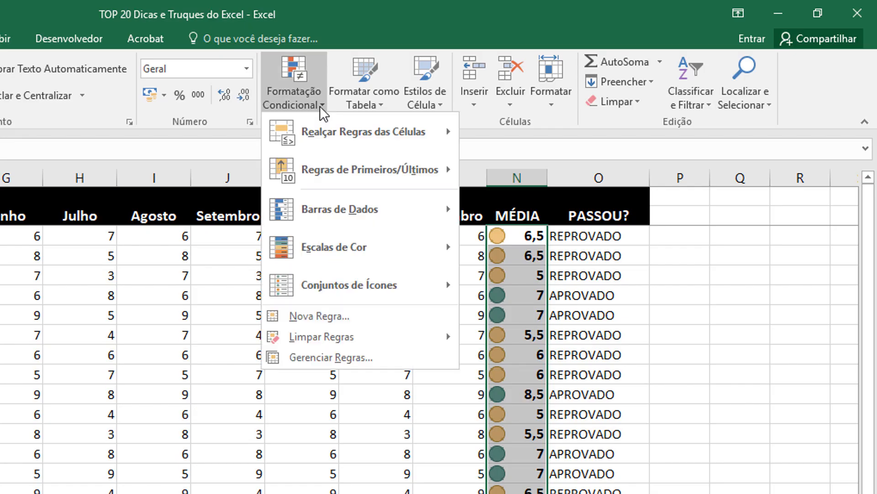
click(299, 317)
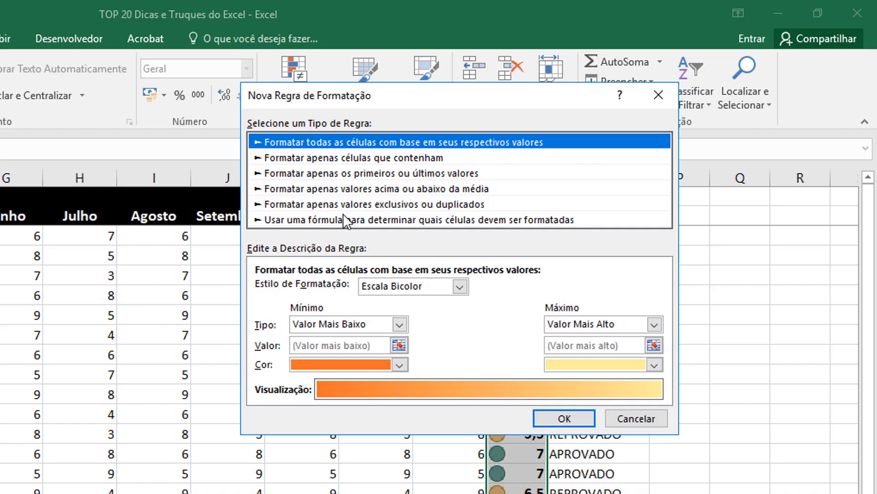
click(636, 418)
Edit the icon set rule on the MÉDIA averages so the green circle marks values >= 7, using type Número.
click(302, 98)
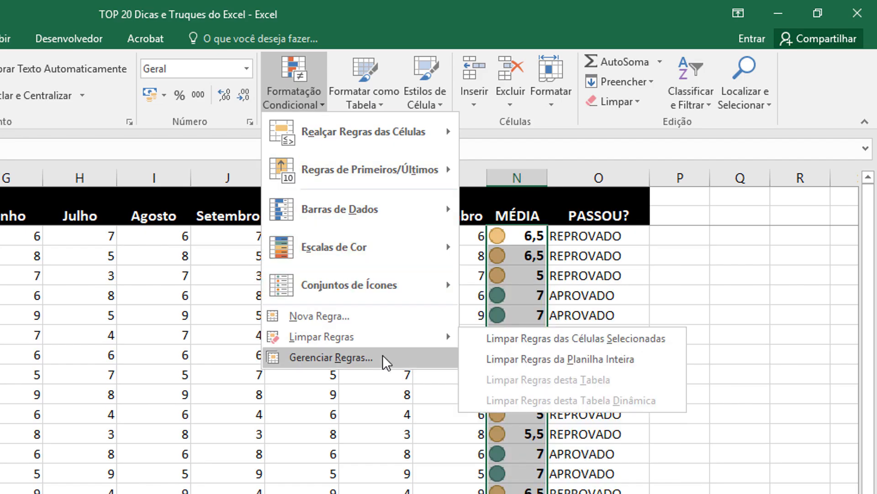
click(383, 355)
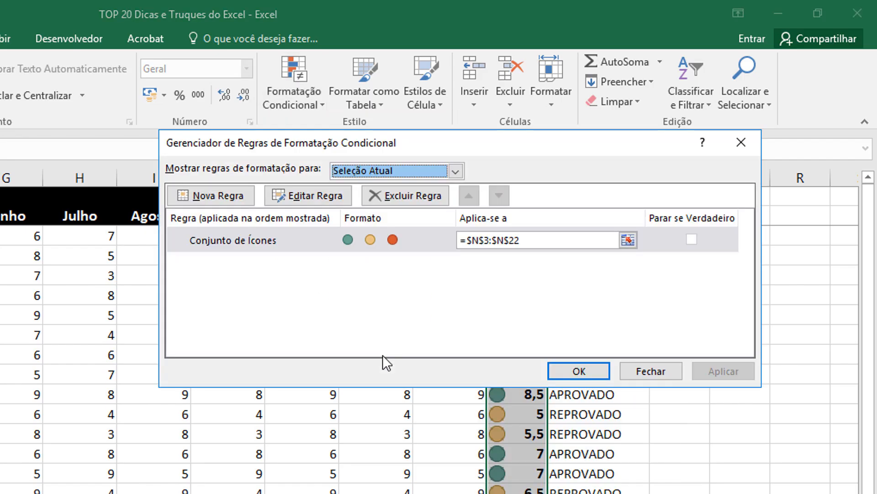
click(321, 239)
click(317, 198)
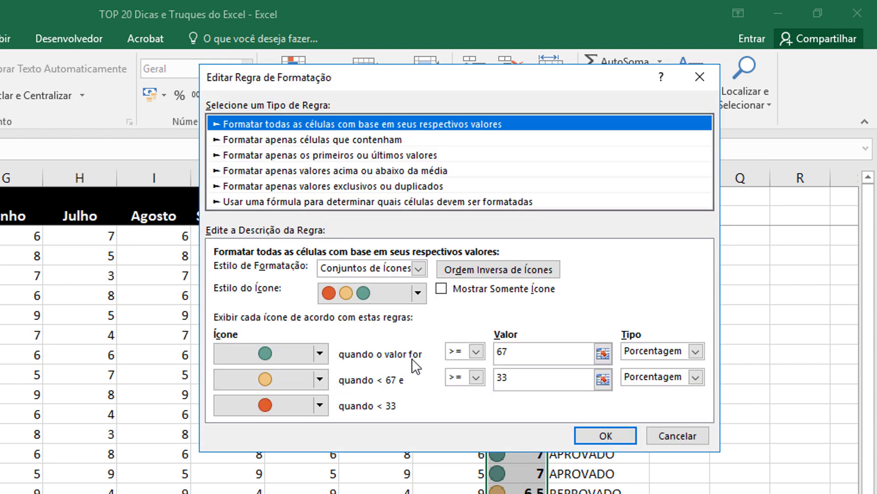
double_click(503, 352)
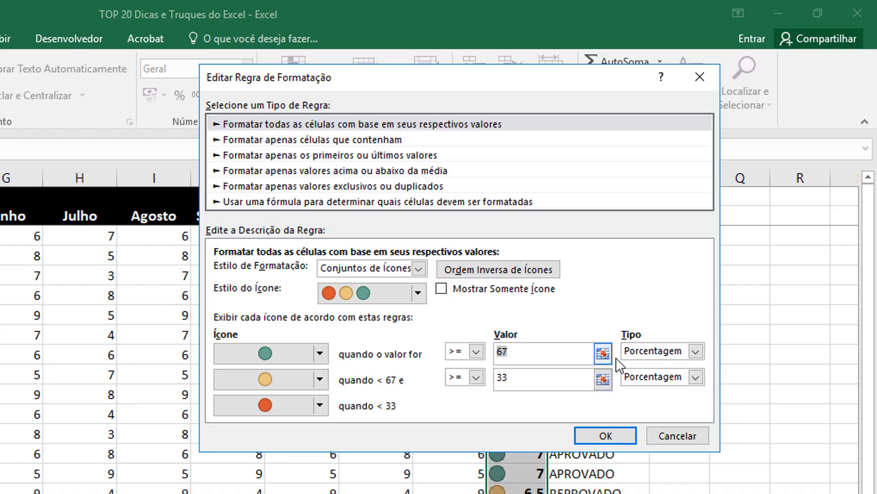
click(695, 351)
click(690, 366)
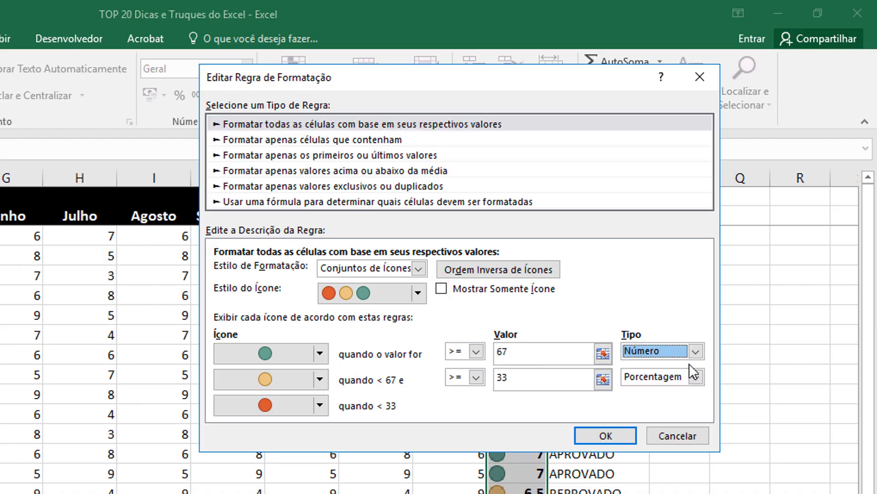
click(529, 352)
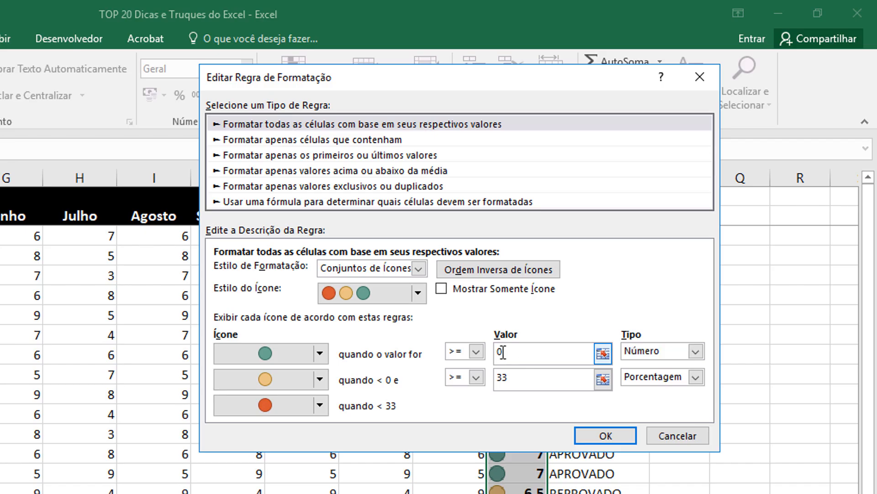
key(BackSpace)
text(7)
Set the yellow circle's threshold to >= 6 with type Número and apply the edited icon set rule.
click(525, 384)
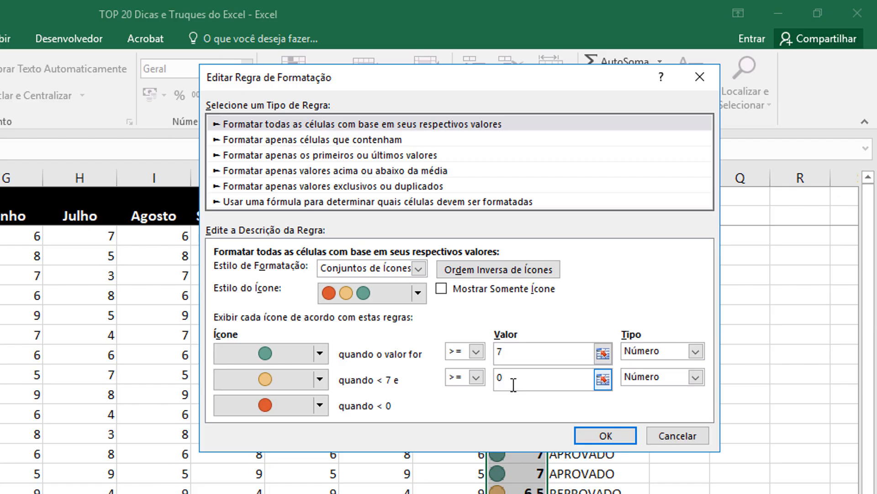
double_click(499, 376)
text(6)
click(610, 435)
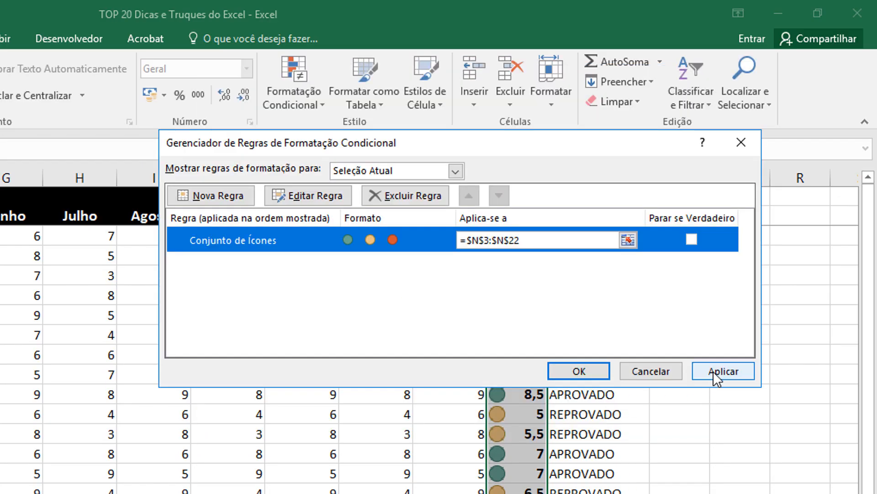
click(722, 371)
click(584, 371)
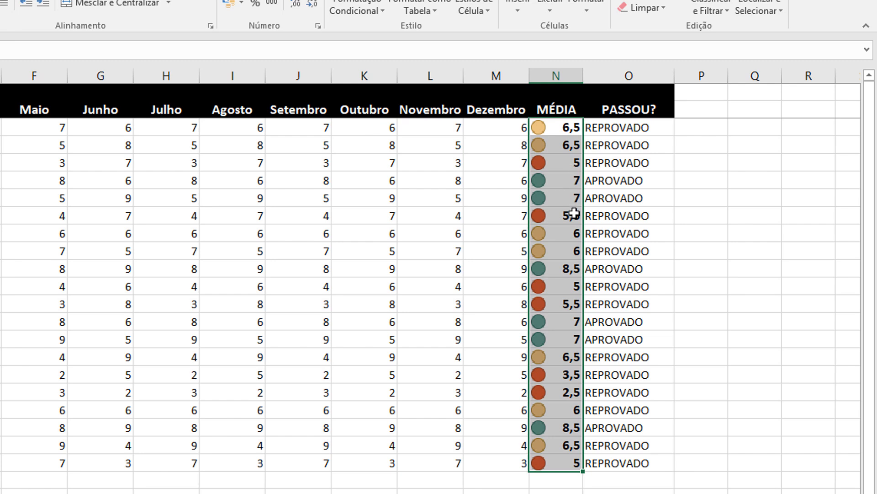
Check several red, yellow and green circles in the MÉDIA column against their averages.
click(575, 166)
click(575, 212)
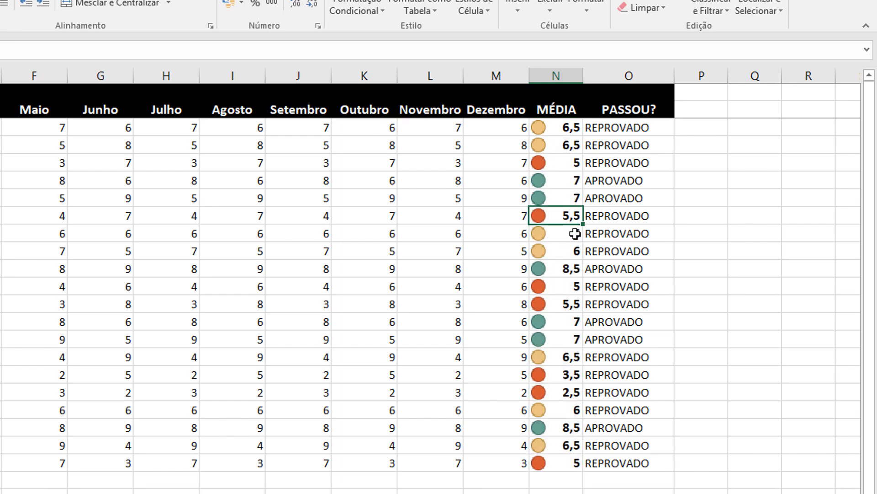
click(573, 293)
click(575, 303)
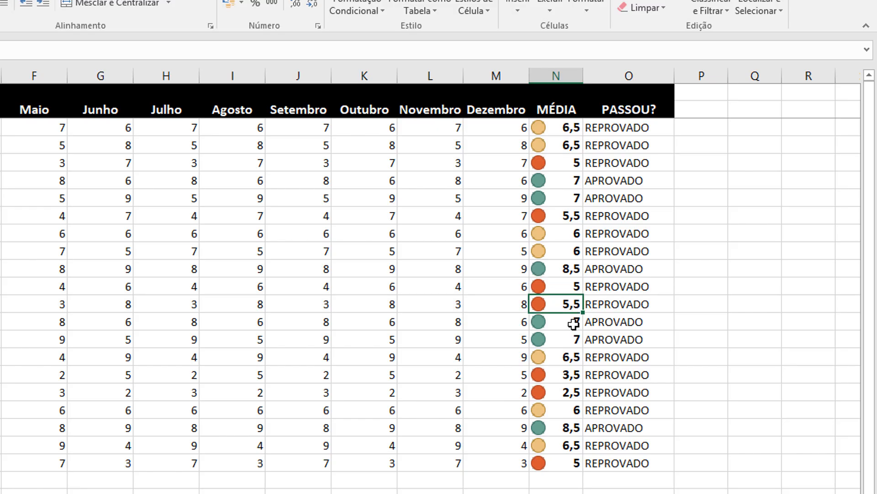
click(575, 234)
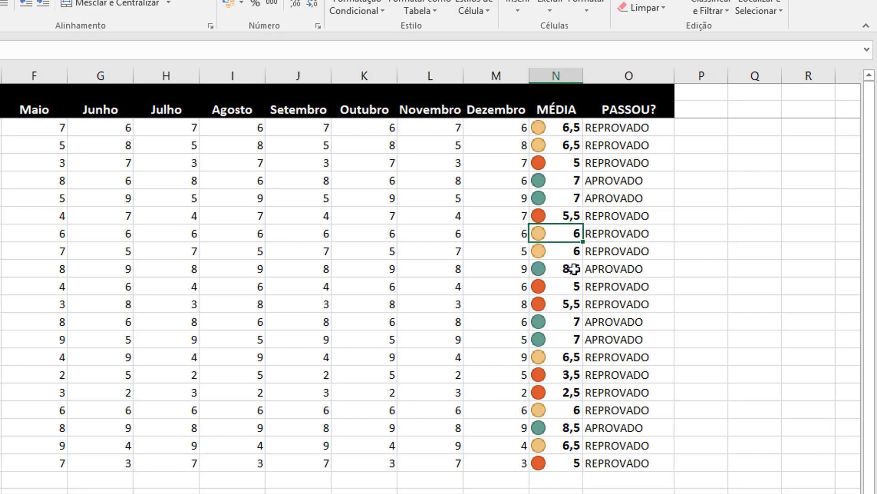
click(568, 181)
click(572, 197)
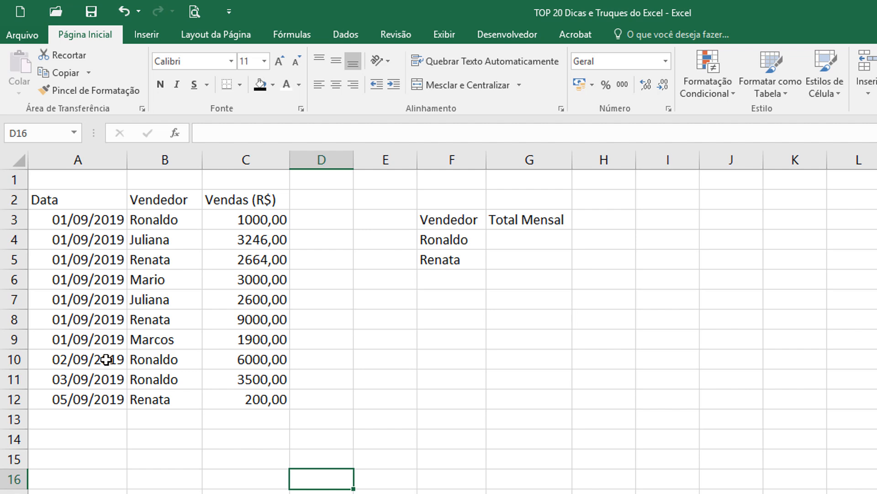
Enter =SOMASE(B3:B12;F4;C3:C12) in G4 to total the first listed seller's sales under Total Mensal.
click(527, 241)
text(=)
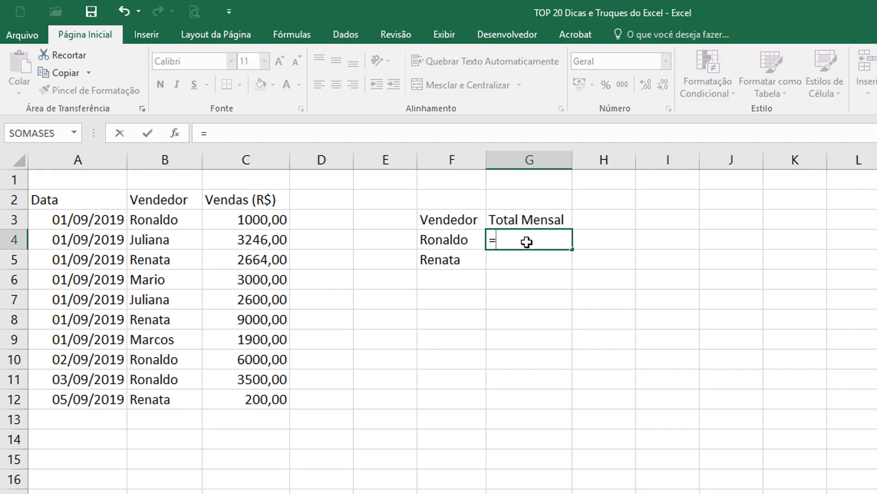
text(SOMASE)
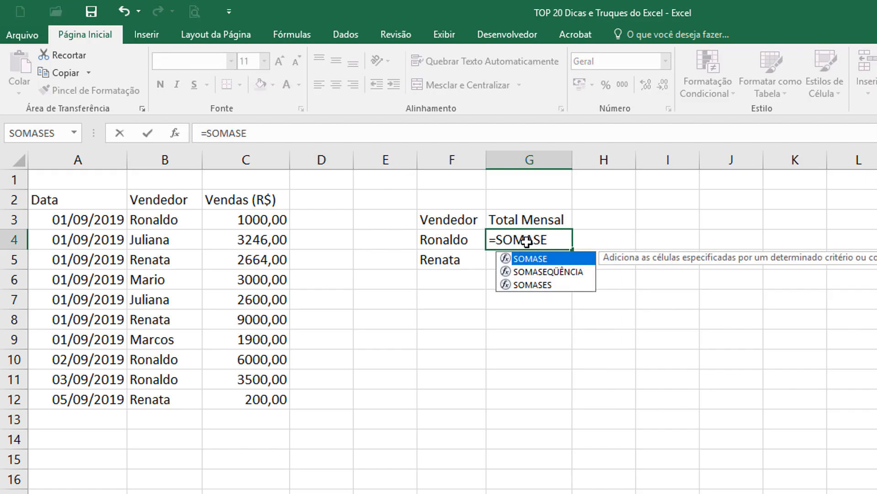
text(()
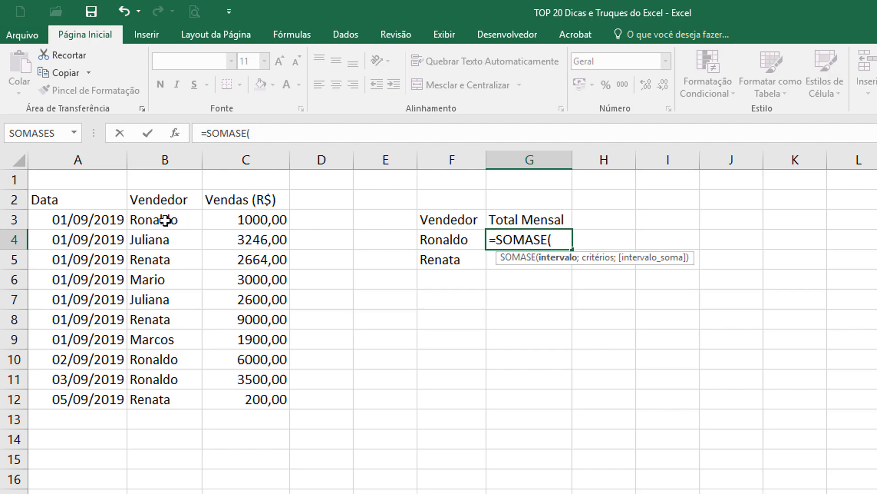
drag(163, 220, 166, 400)
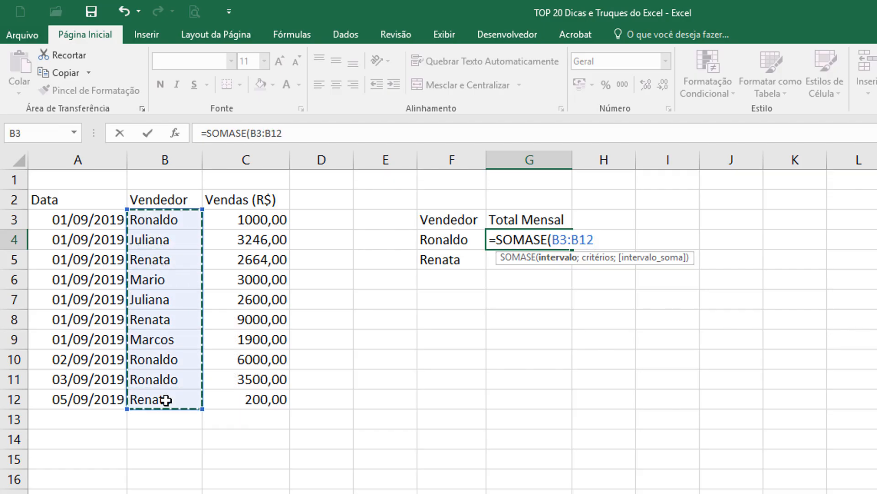
text(;)
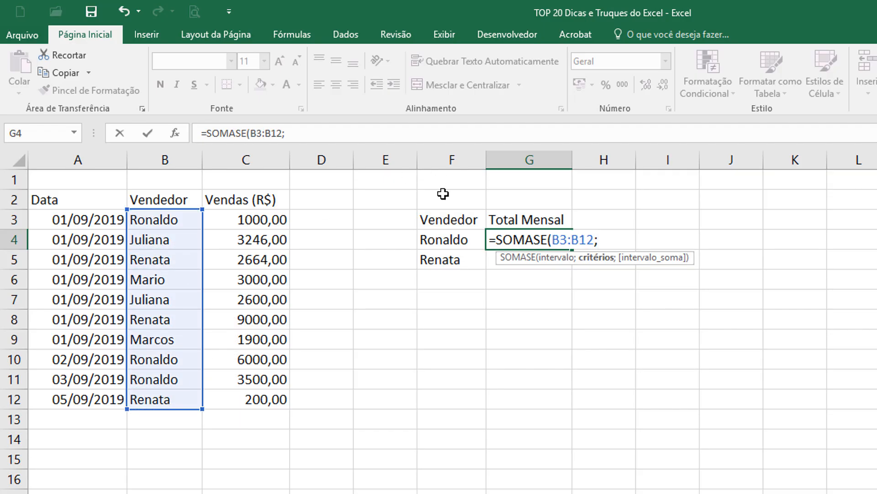
click(460, 242)
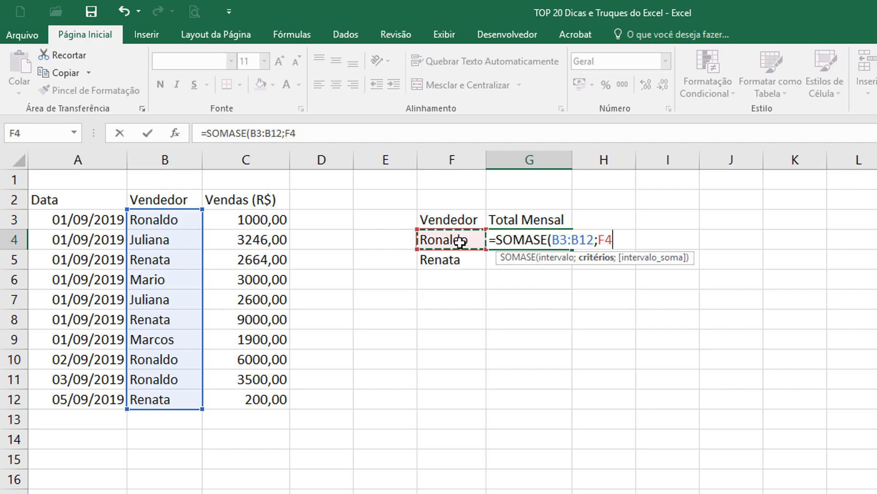
text(;)
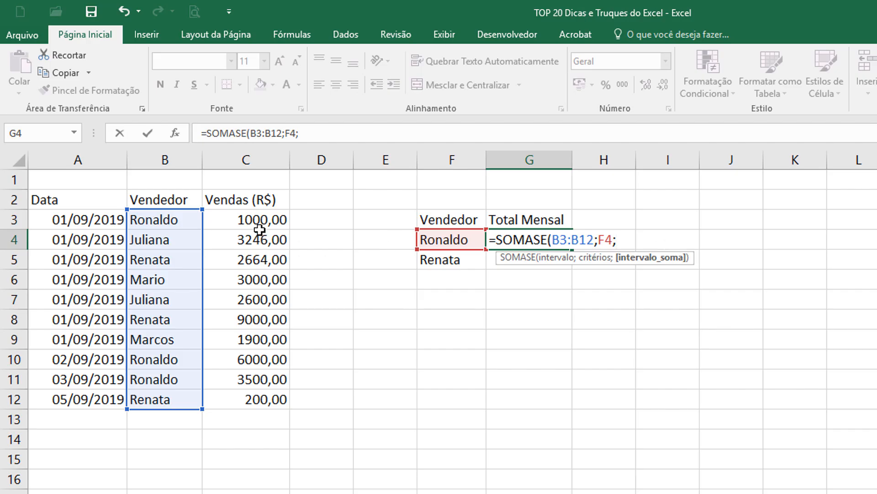
drag(260, 228, 254, 399)
text())
key(ctrl+Return)
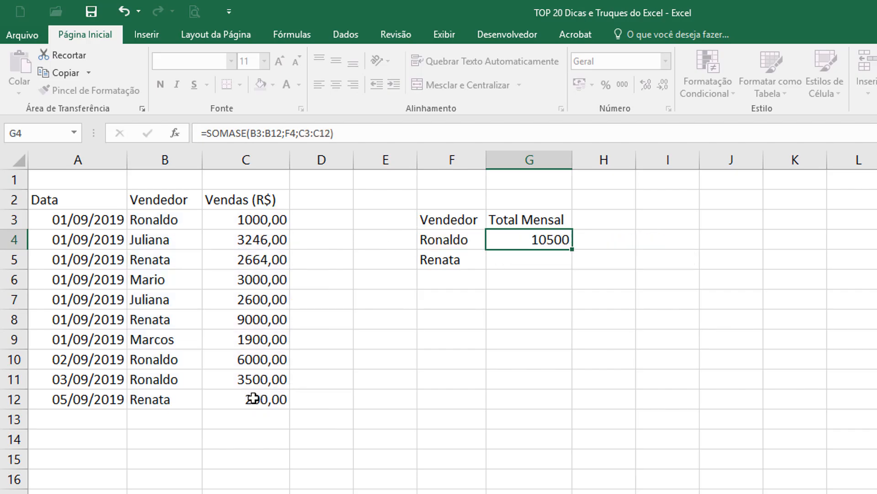
Check the SOMASE total in G4 against the combined sum of sales cells C3, C10 and C11.
key(Down)
key(Down)
click(556, 235)
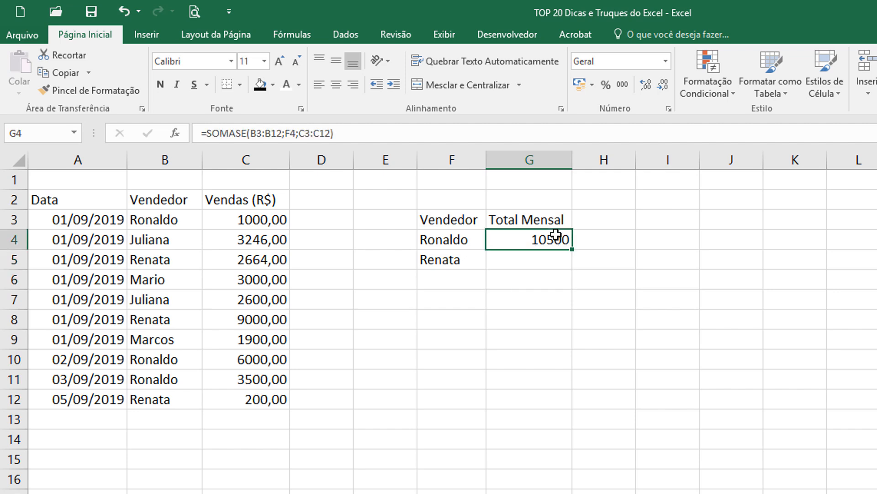
click(276, 220)
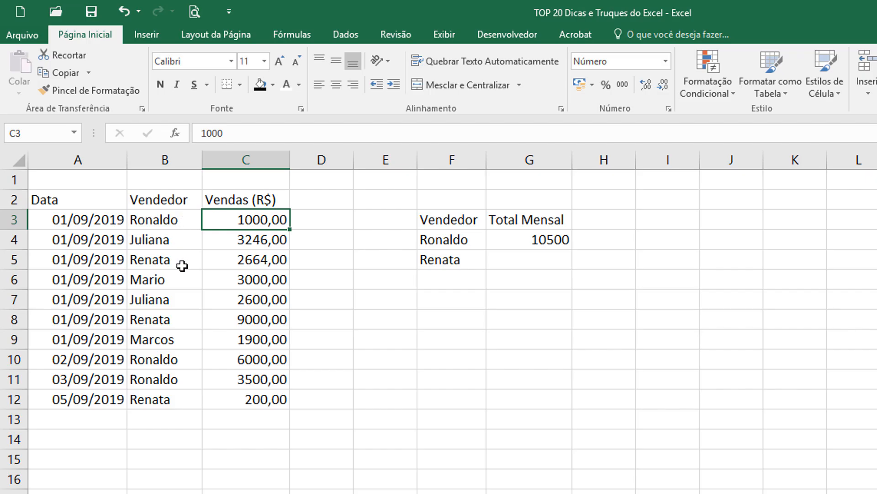
ctrl+click(274, 360)
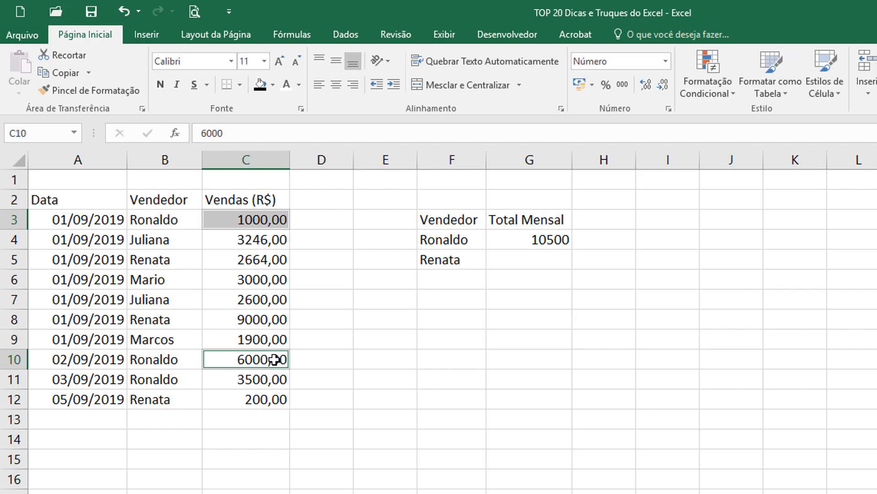
ctrl+click(265, 381)
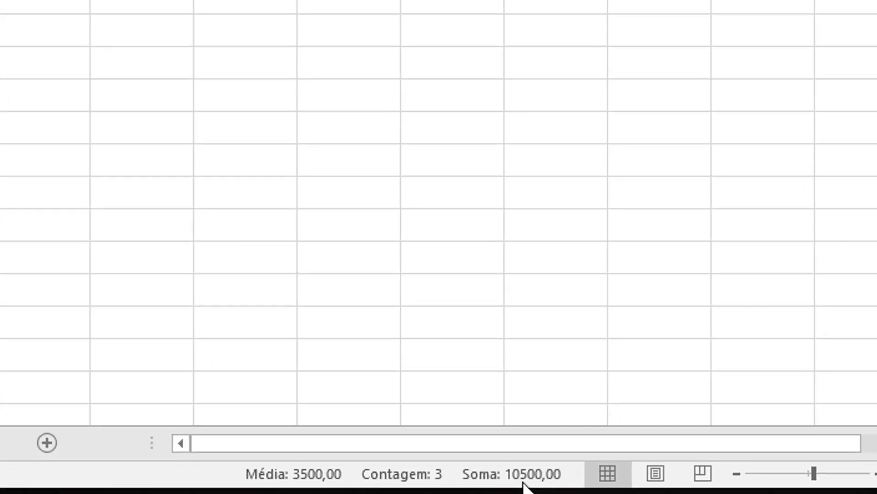
Fill the SOMASE formula from G4 down to G5 for the second seller.
click(3, 2)
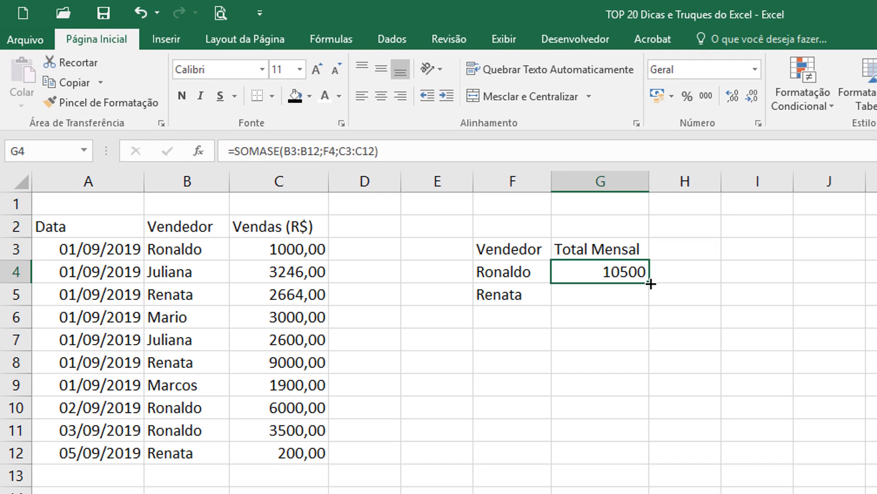
drag(651, 284, 649, 295)
click(536, 288)
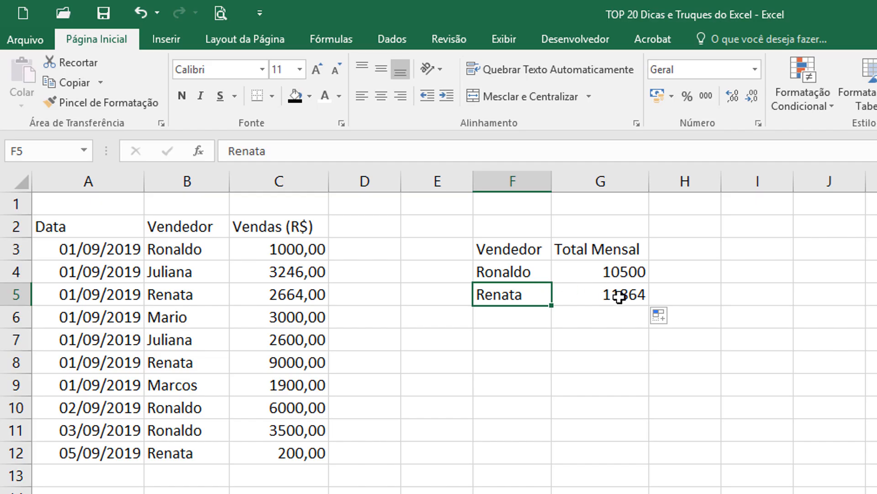
click(641, 295)
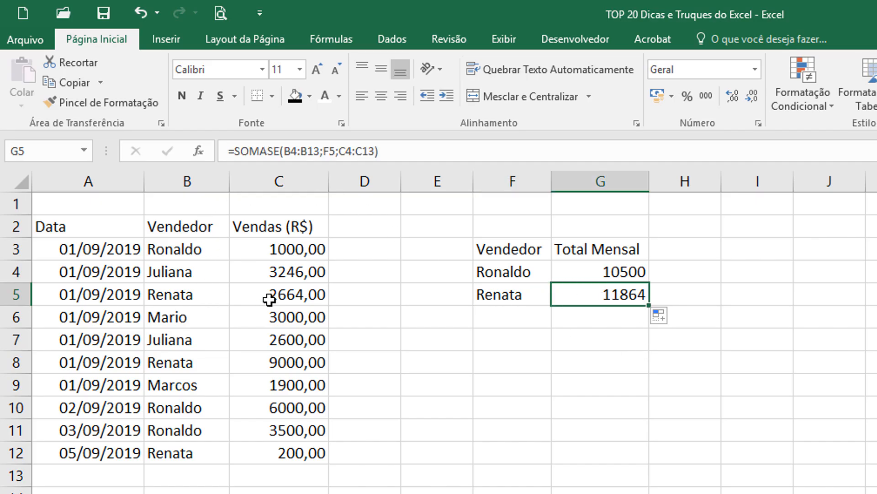
Check the total in G5 against the second seller's sales in C5, C8 and C12.
click(295, 293)
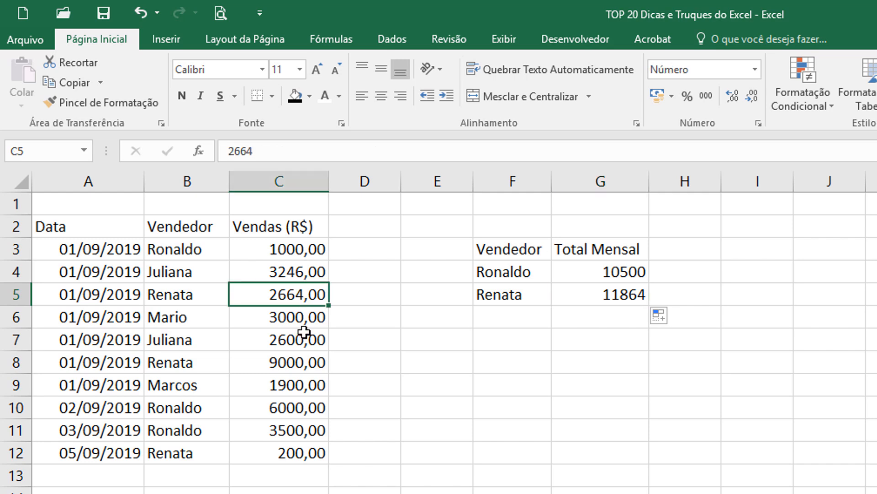
ctrl+click(288, 363)
ctrl+click(300, 450)
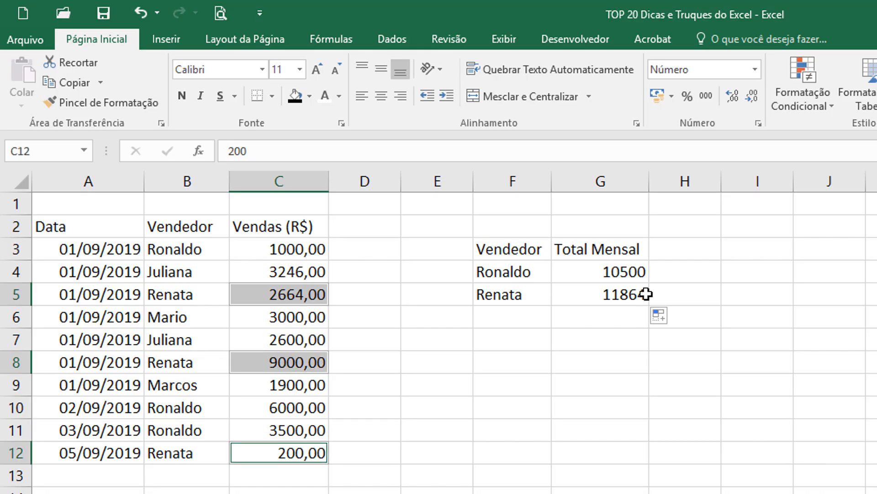
click(627, 269)
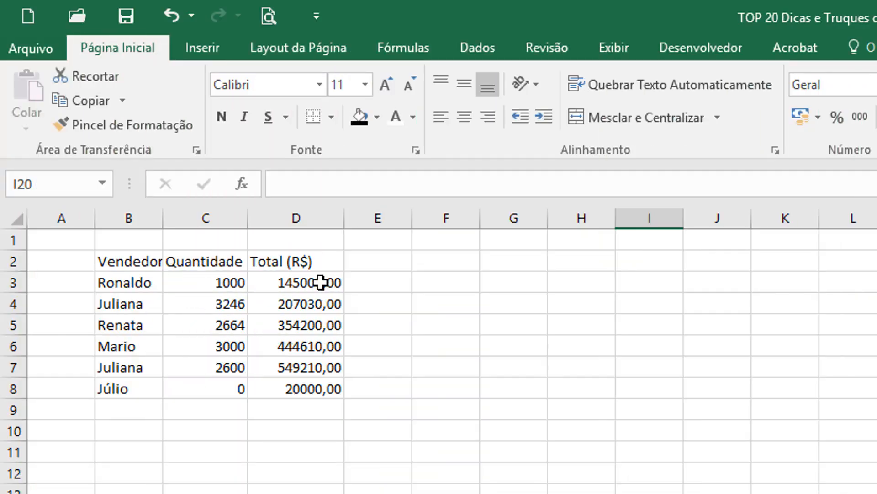
In the Quantidade and Total (R$) table, enter =D3/C3 in E3 and fill the formula down to E8.
click(386, 279)
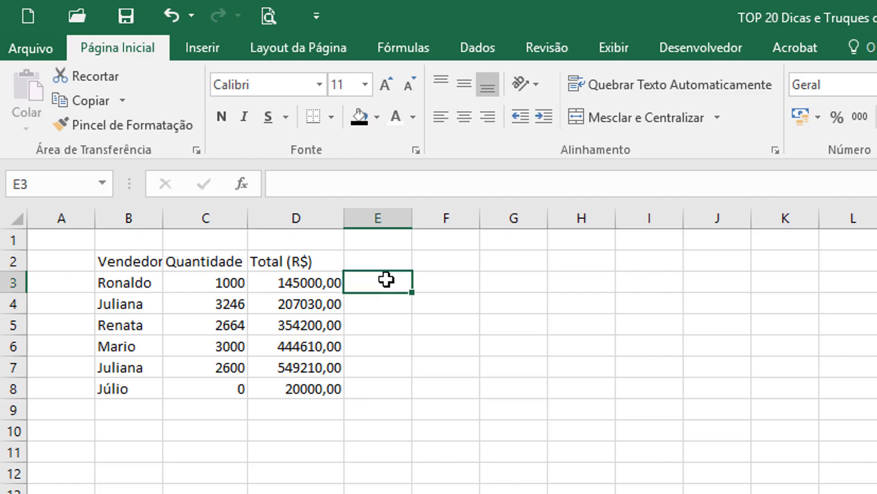
text(=)
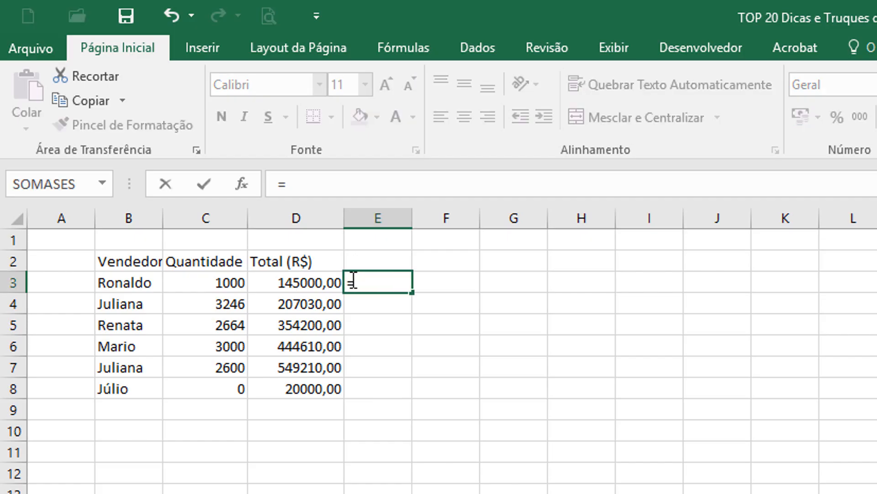
click(318, 282)
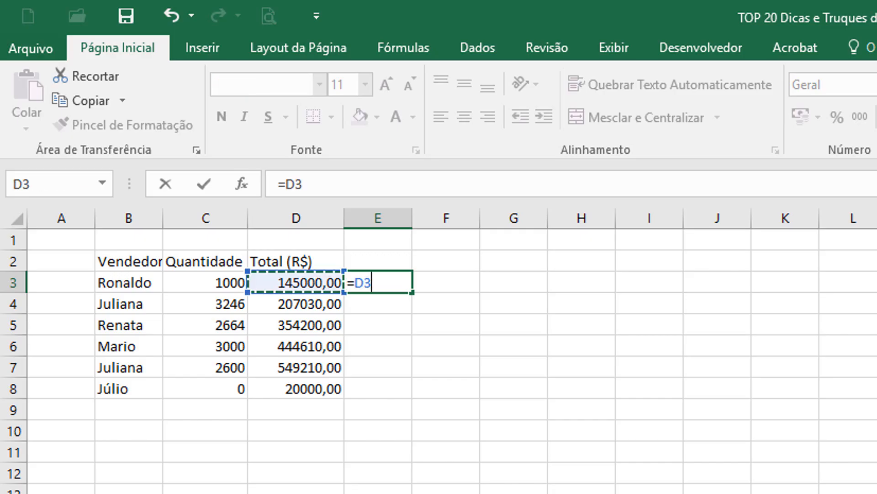
text(/)
click(230, 283)
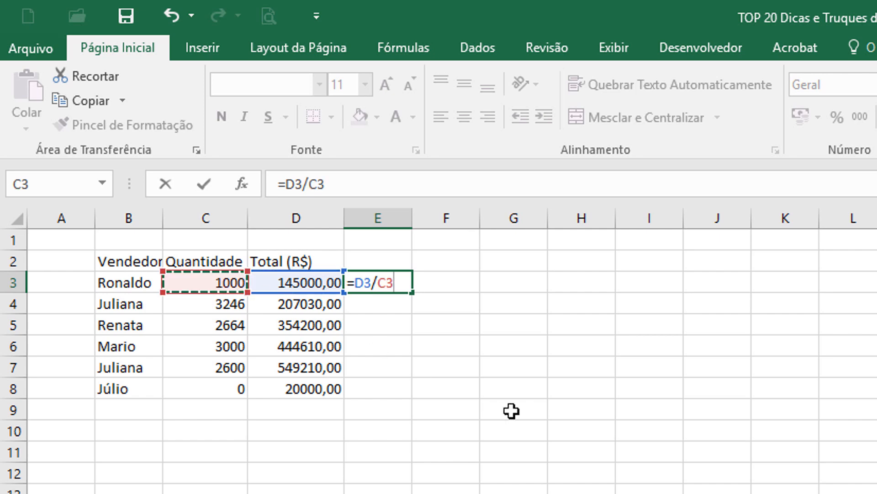
key(Return)
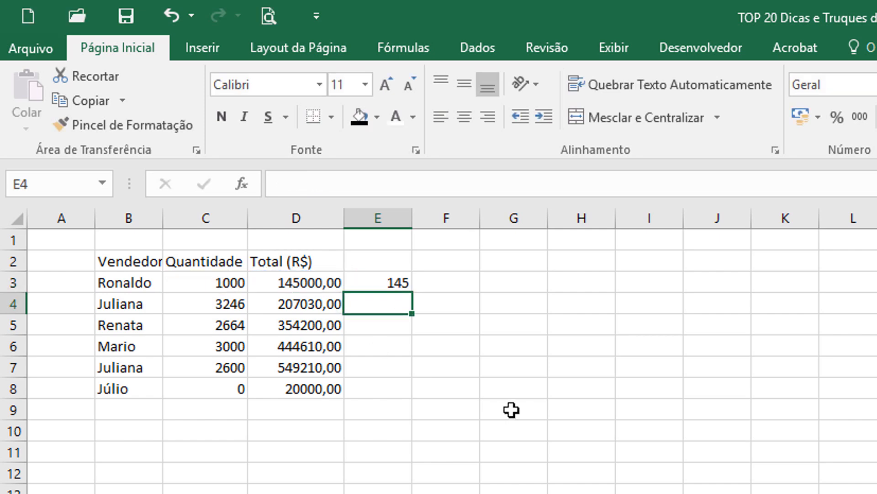
click(400, 282)
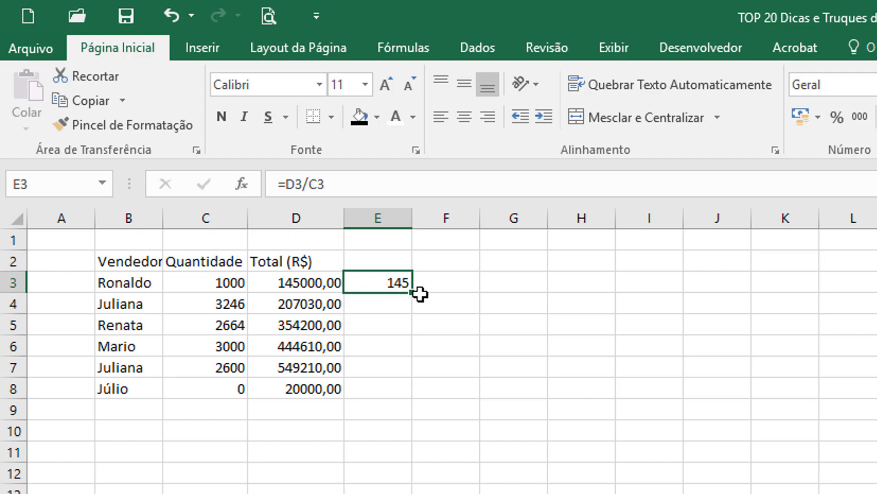
double_click(410, 291)
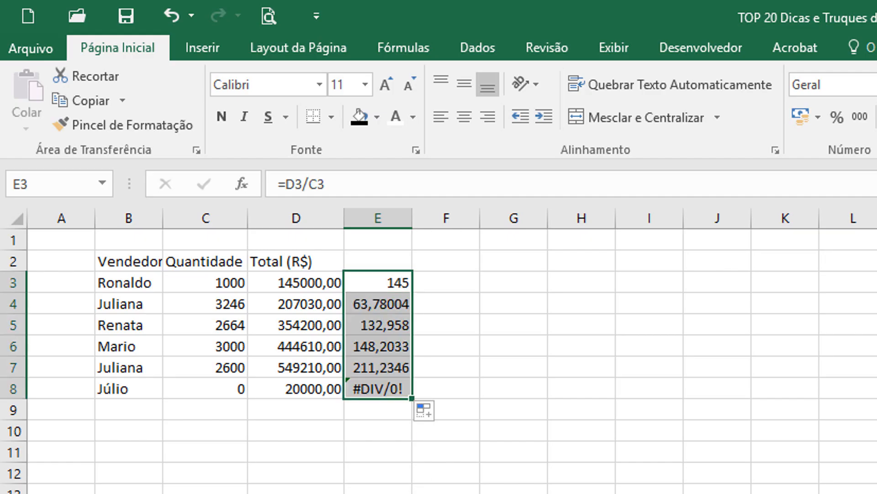
Examine the E8 division together with its source cells, the total in D8 and the quantity in C8.
click(382, 391)
click(283, 391)
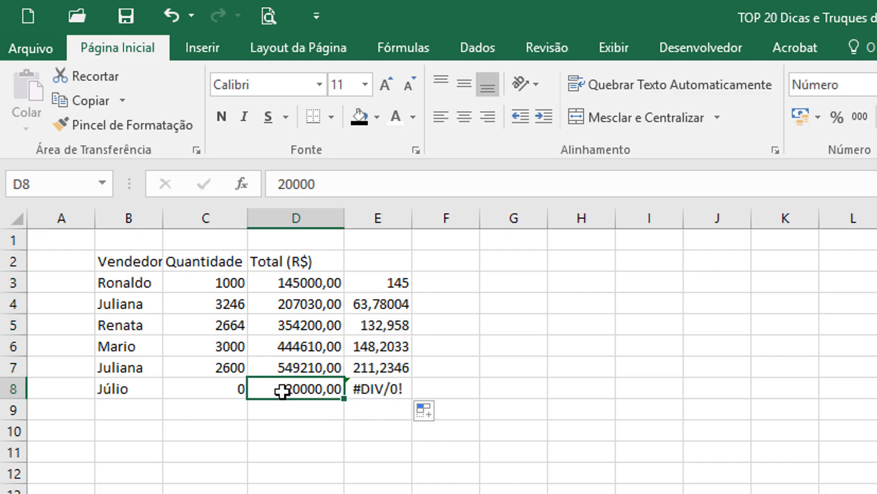
click(236, 391)
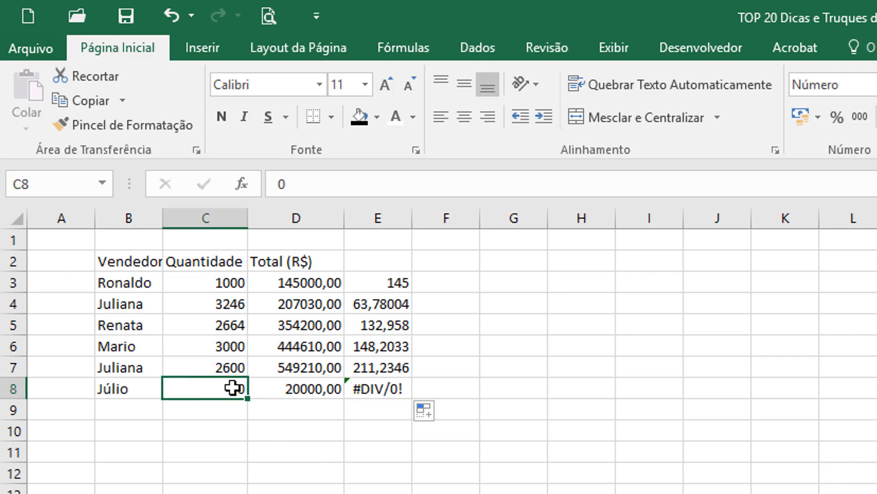
click(307, 392)
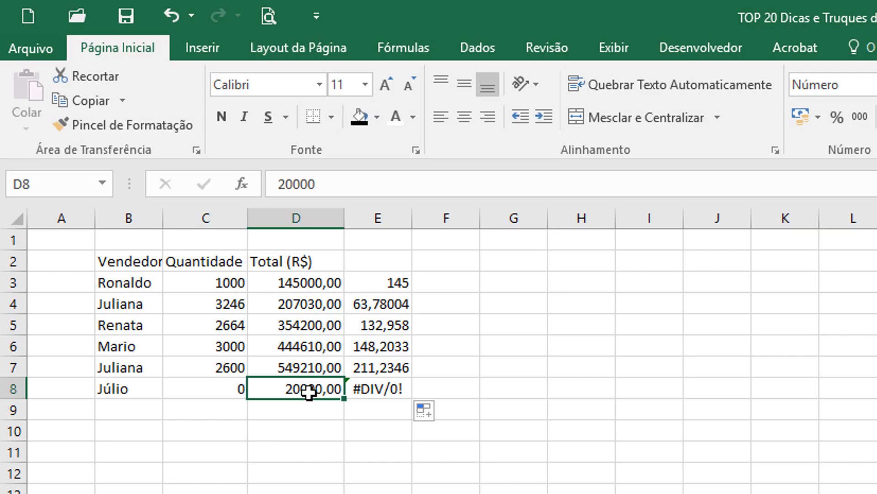
click(231, 393)
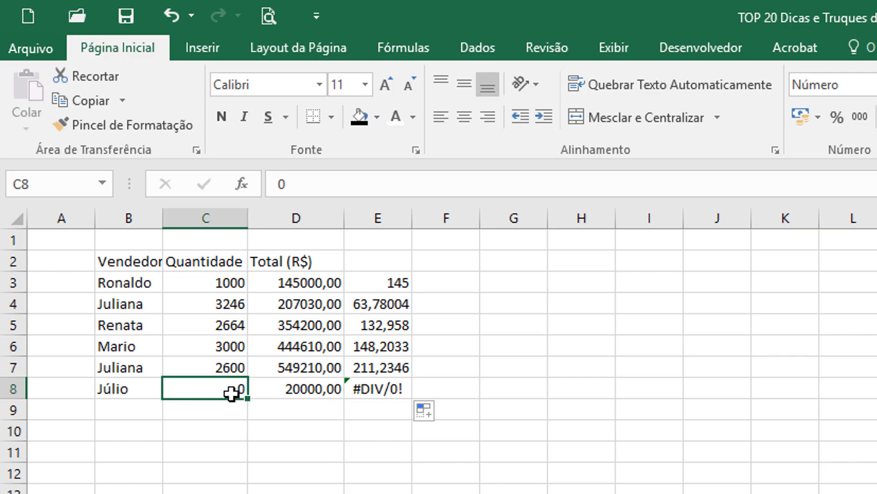
click(375, 390)
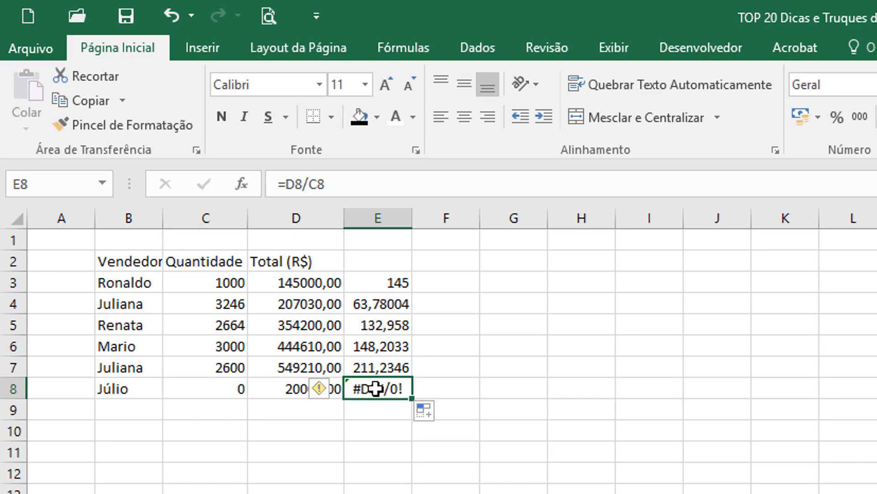
Wrap the division in E3 in SEERRO with "-" as the error value, giving =SEERRO(D3/C3;"-").
click(394, 282)
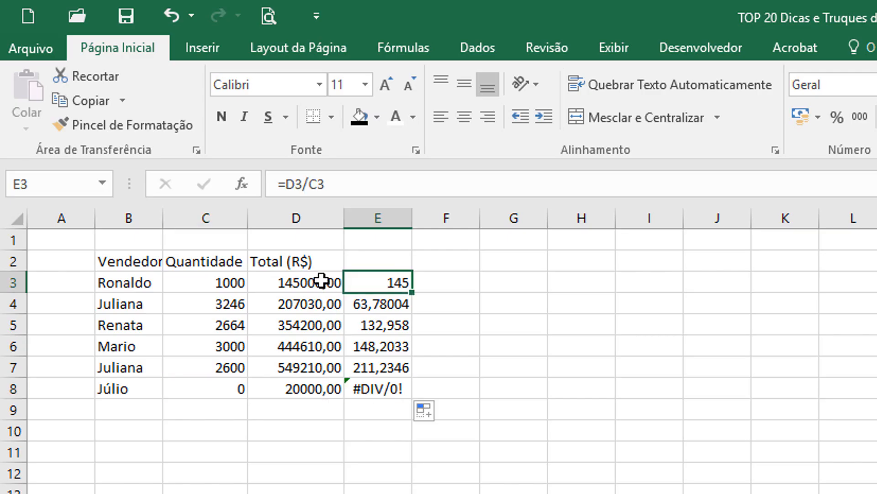
key(F2)
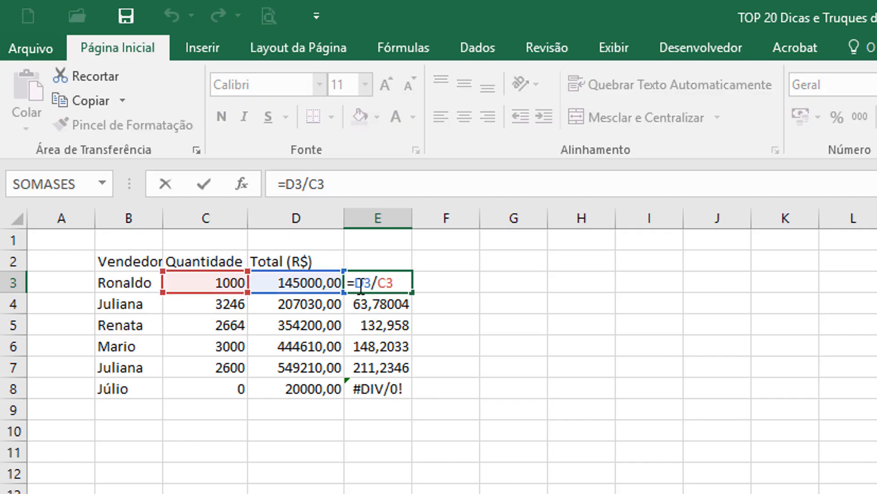
click(357, 283)
text(see)
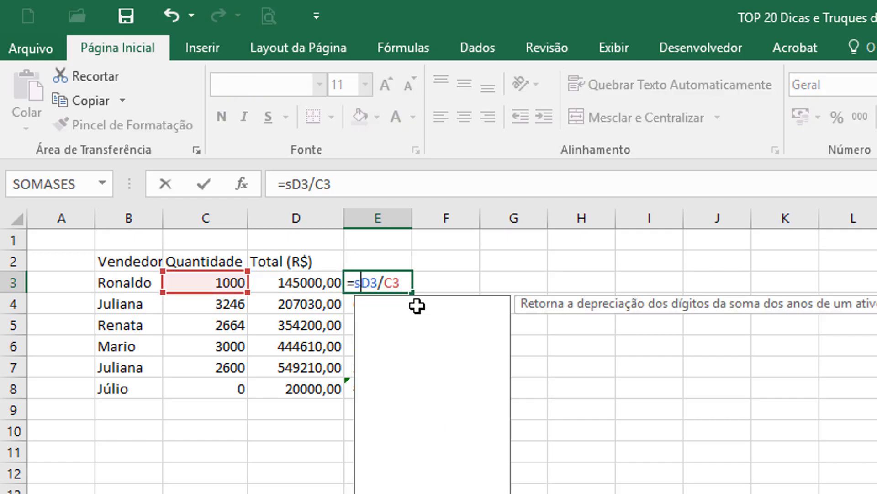
text(rro()
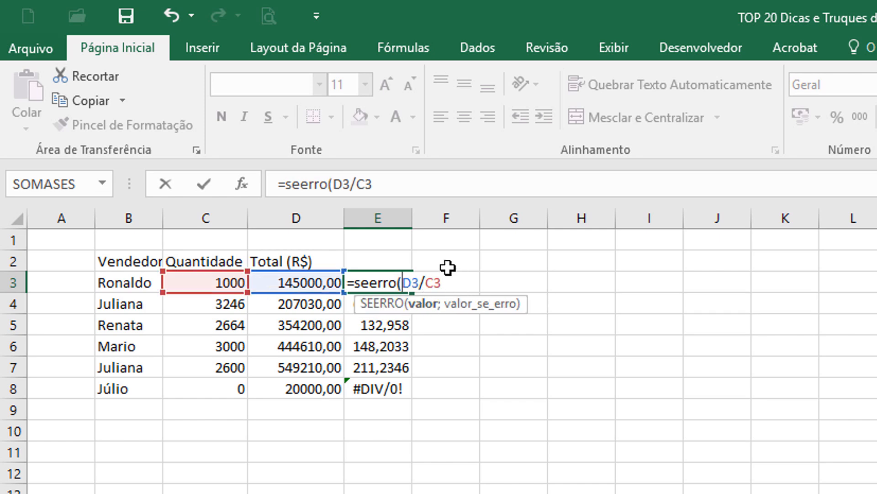
click(443, 280)
text(;)
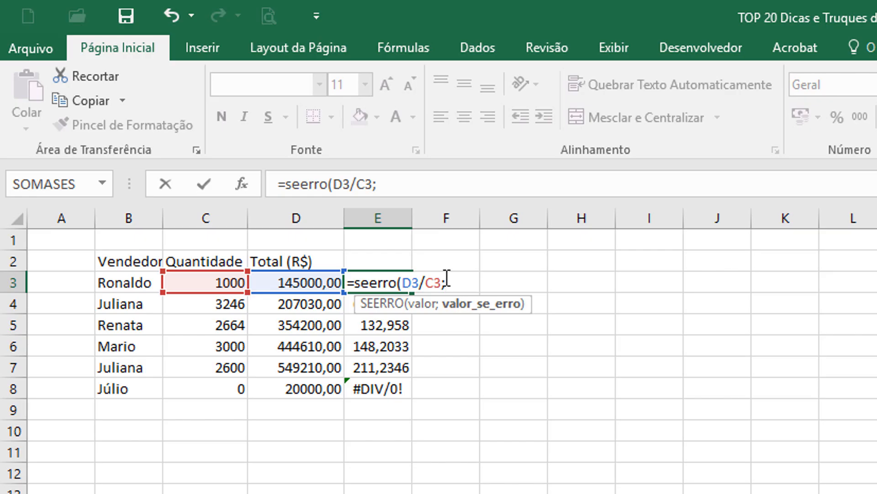
text("-"))
key(Return)
Fill the SEERRO formula with the "-" error value from E3 down to E8 and check the result in E8.
click(404, 281)
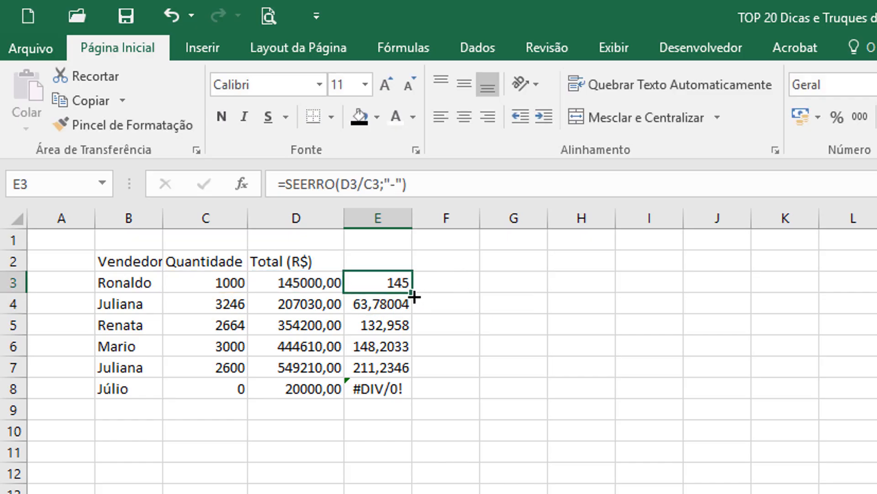
double_click(413, 295)
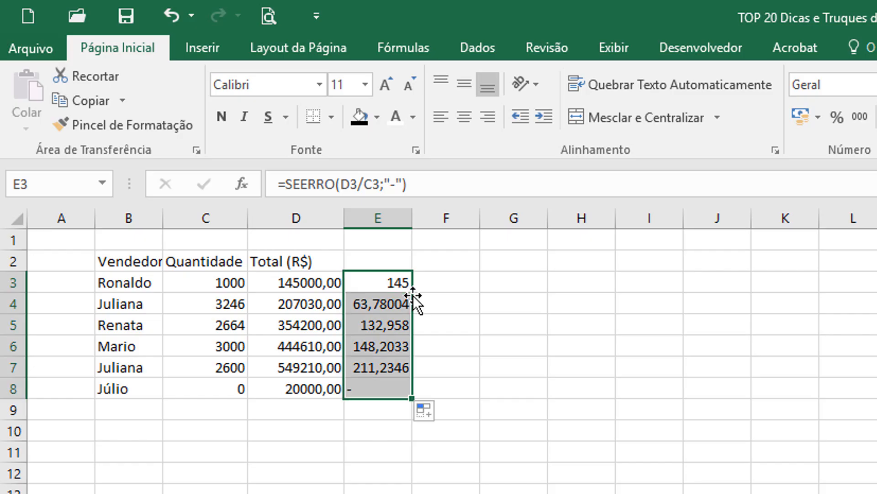
click(384, 450)
click(370, 388)
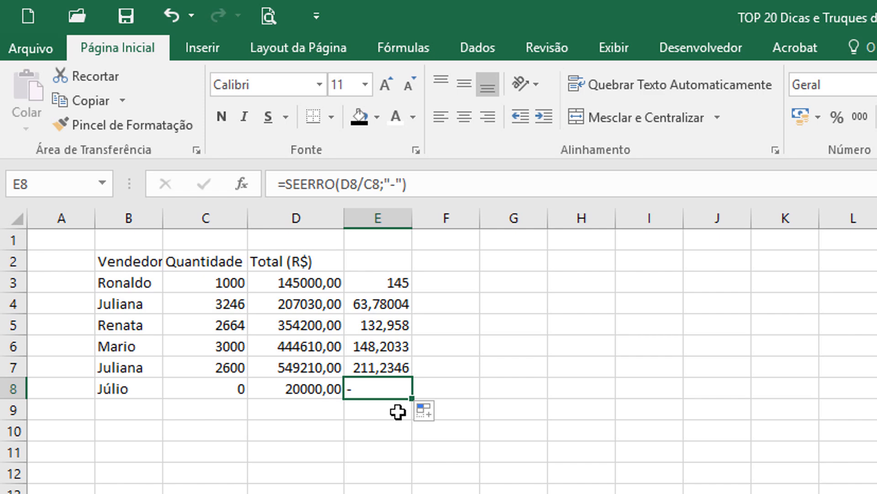
Replace the error value "-" in the E3 formula with 0, giving =SEERRO(D3/C3;0).
key(ctrl+Up)
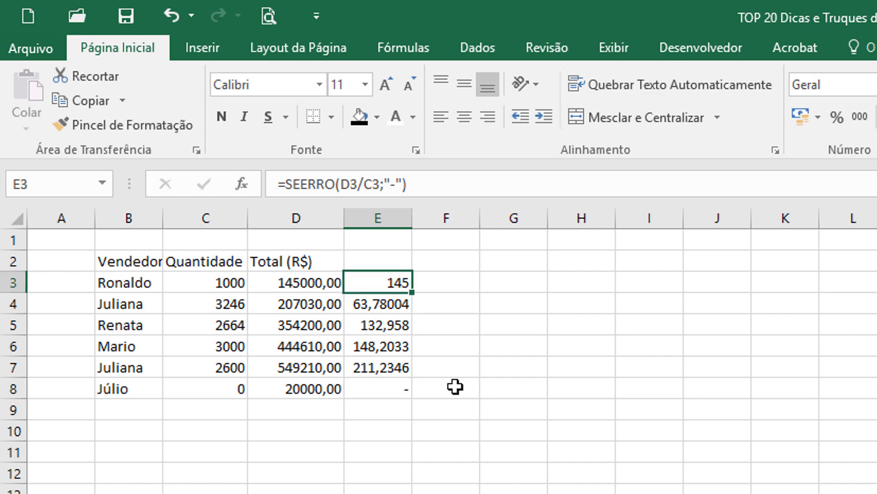
key(F2)
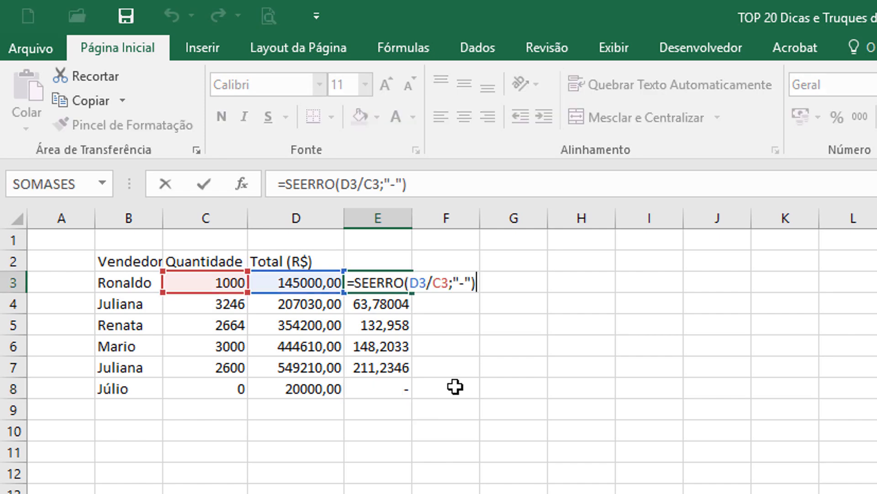
click(456, 278)
key(Delete)
key(Delete)
key(Delete)
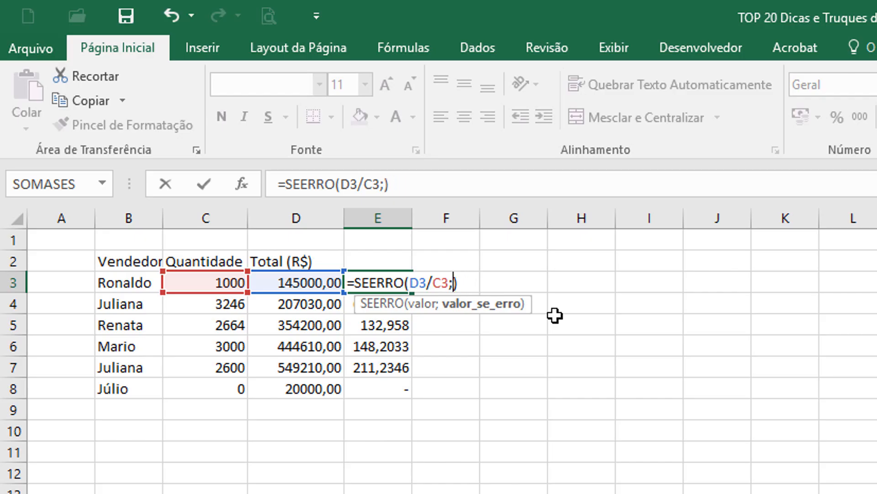
text(0)
key(Return)
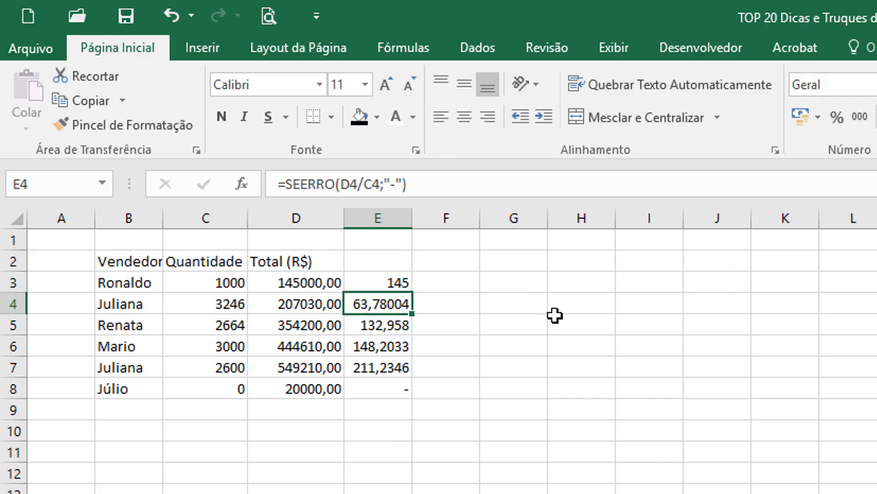
Fill the =SEERRO(D3/C3;0) formula from E3 down to E8 and check the result in E8.
click(405, 284)
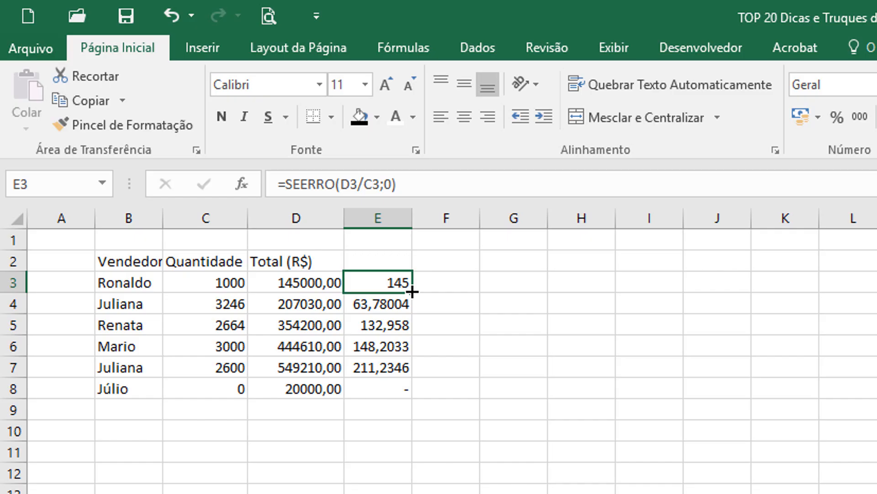
double_click(413, 292)
click(410, 478)
click(402, 389)
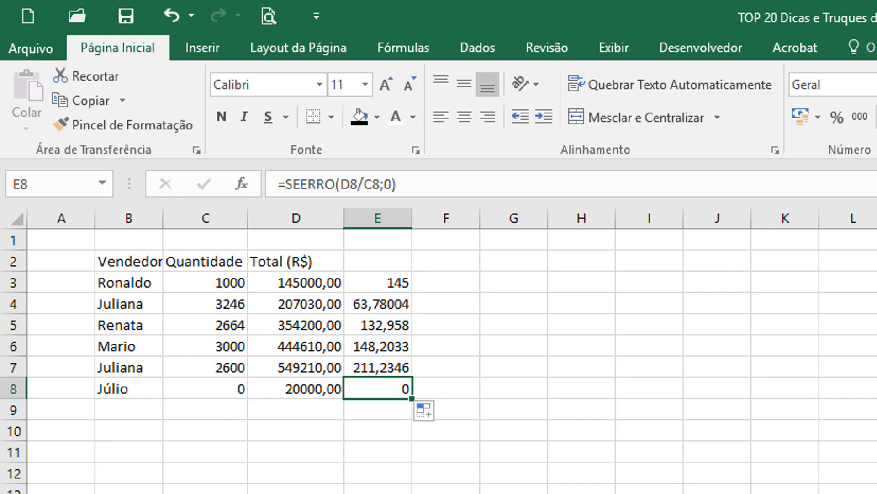